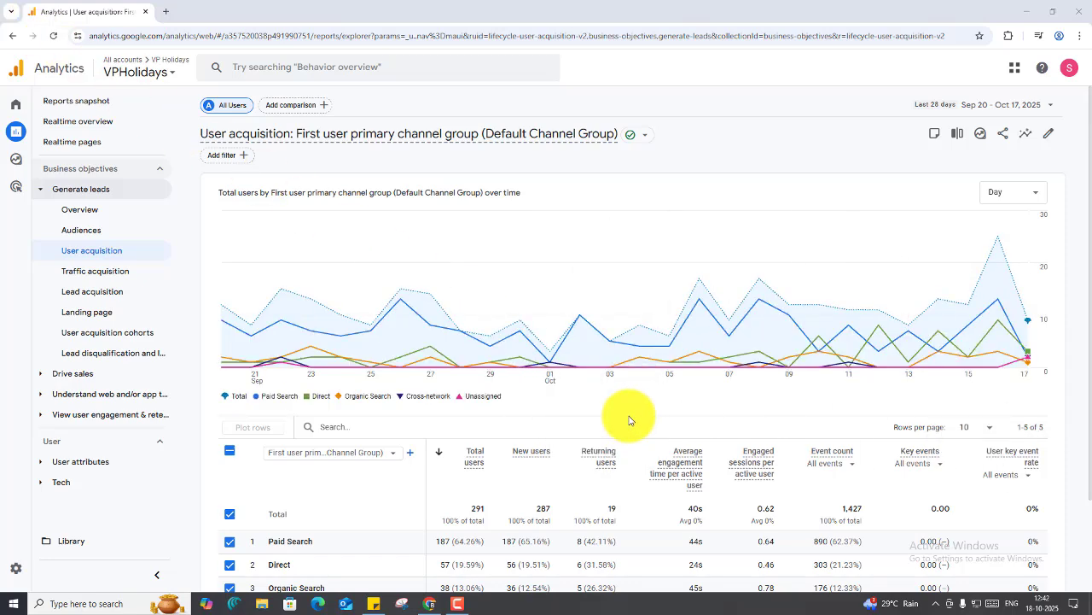
Examine the User acquisition report's trend chart and its table of users and engagement by first user primary channel group
scroll(629, 418, down, 2)
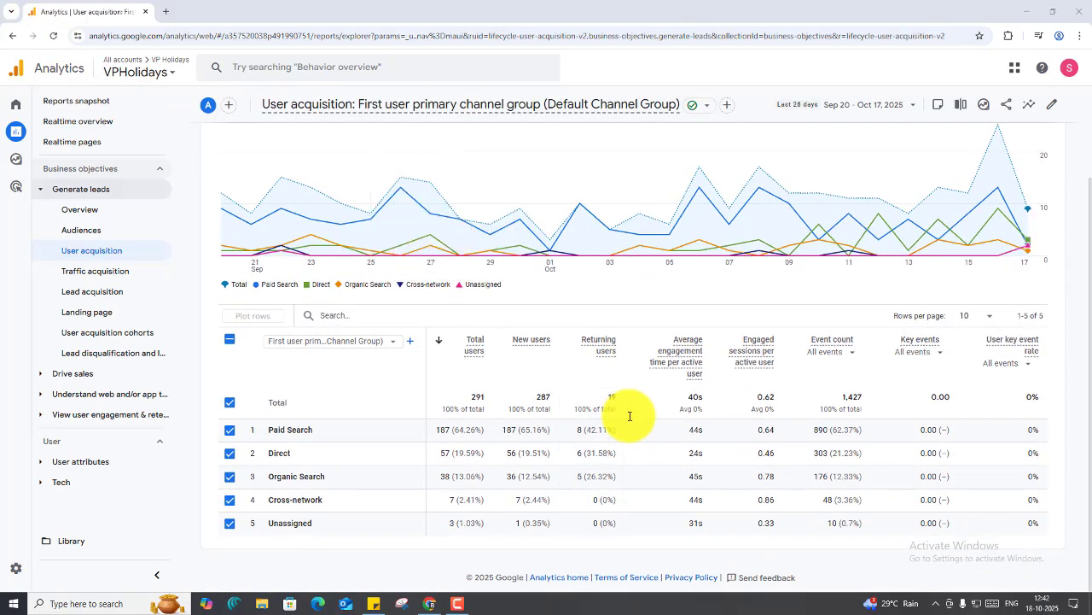
scroll(821, 427, up, 3)
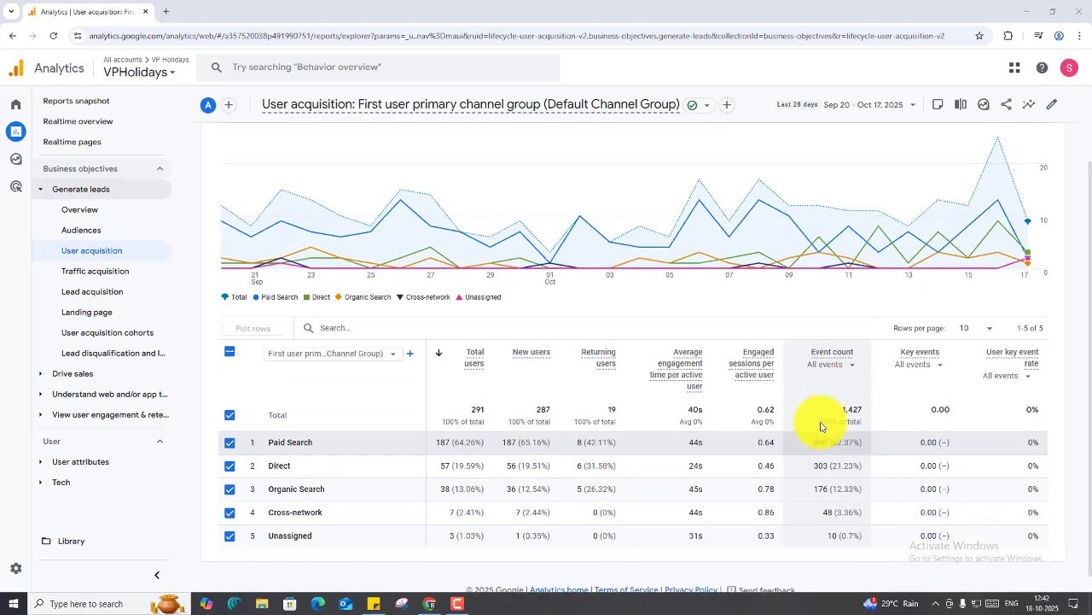
mouse_move(1091, 203)
mouse_down()
mouse_move(1091, 343)
mouse_move(1091, 187)
mouse_up()
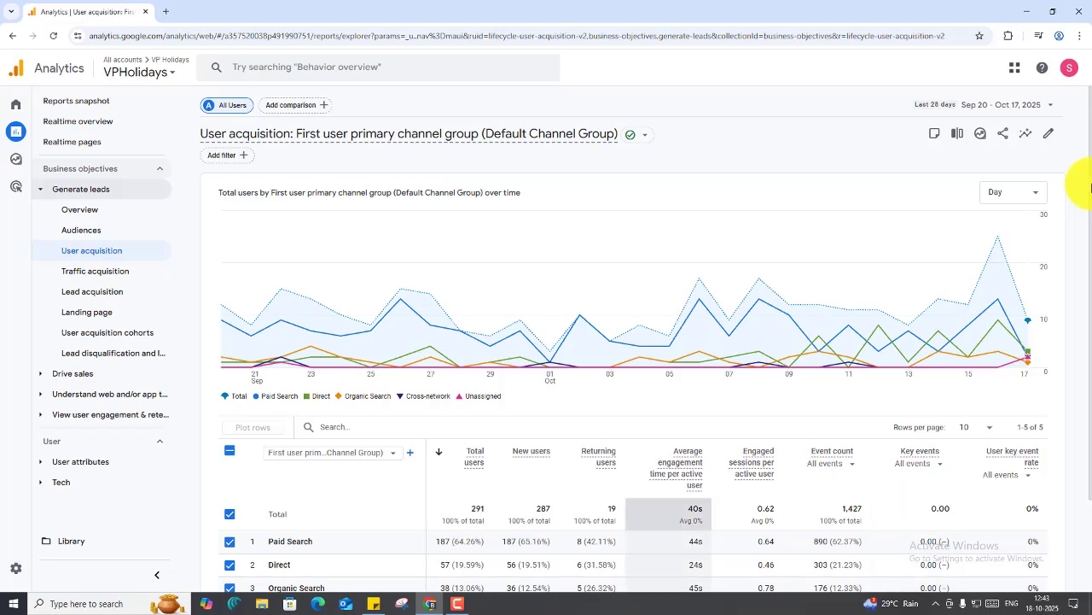
scroll(1091, 188, down, 2)
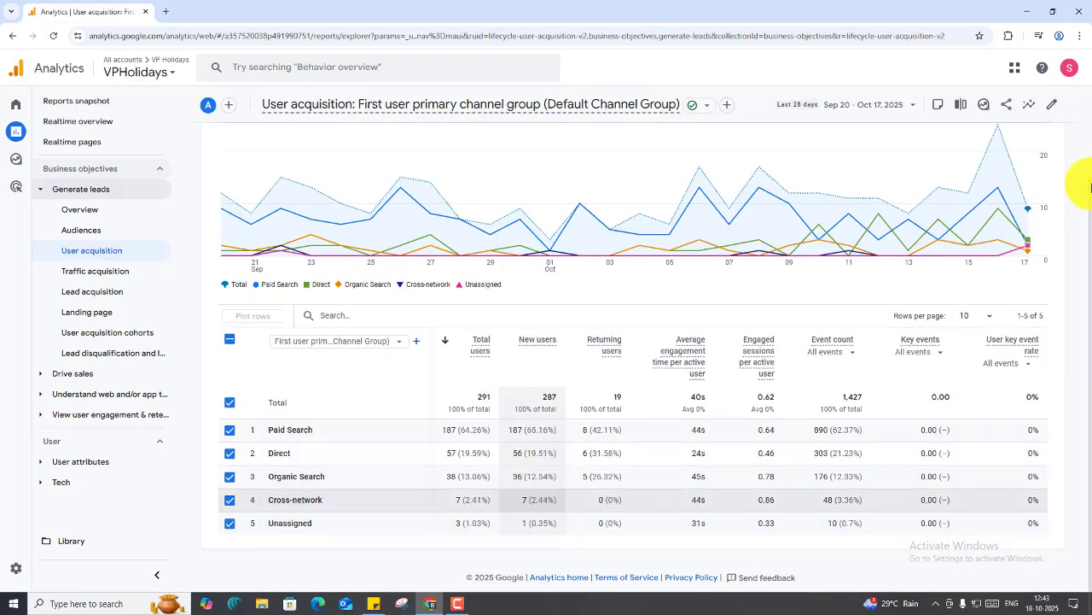
scroll(1091, 188, up, 2)
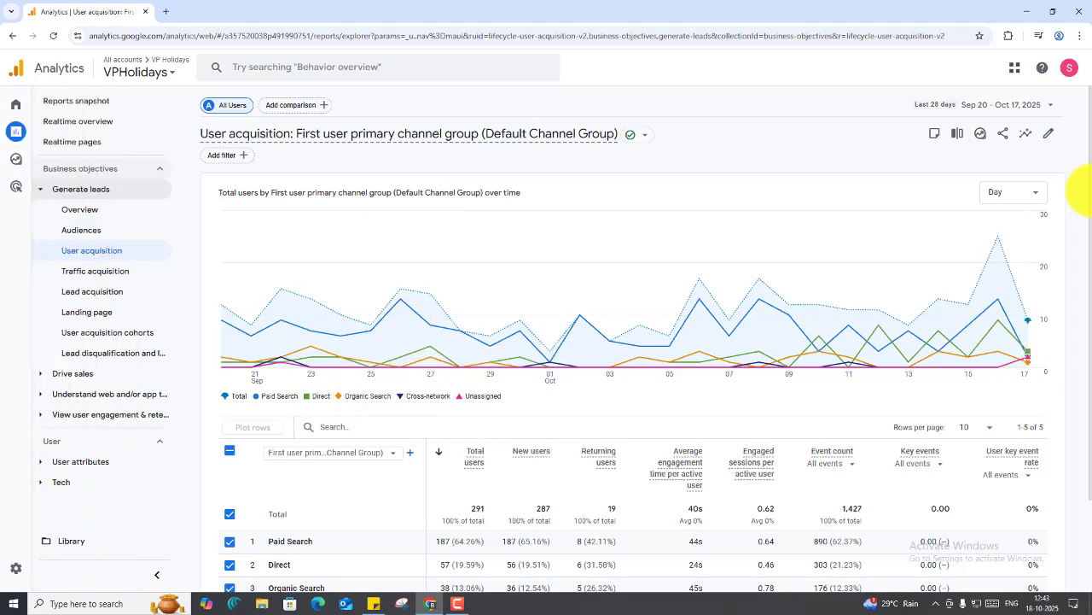
Open Explorations and create a new blank exploration
mouse_move(29, 162)
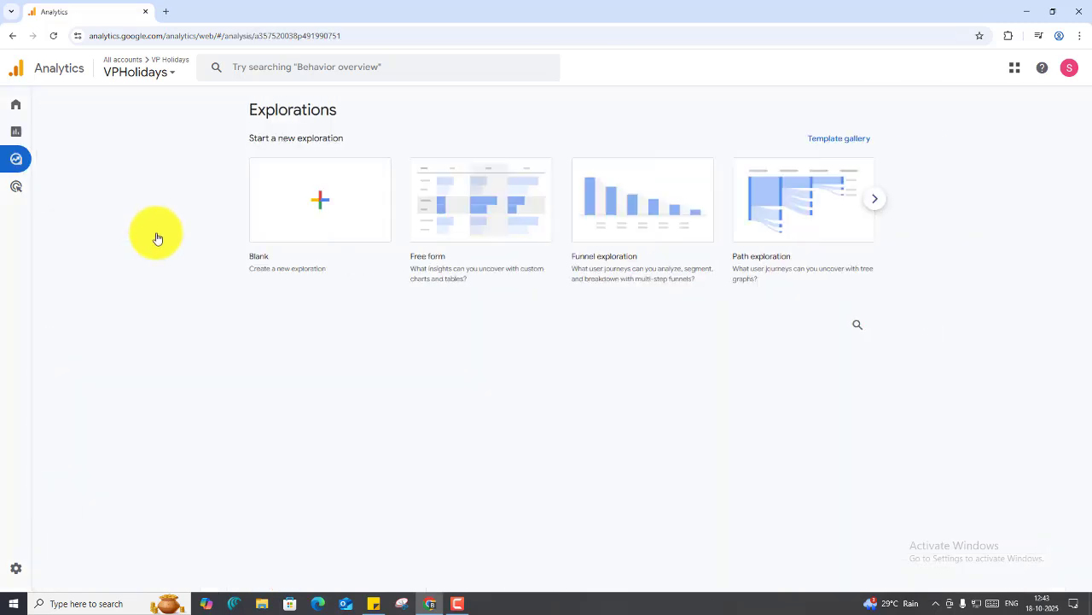
click(348, 211)
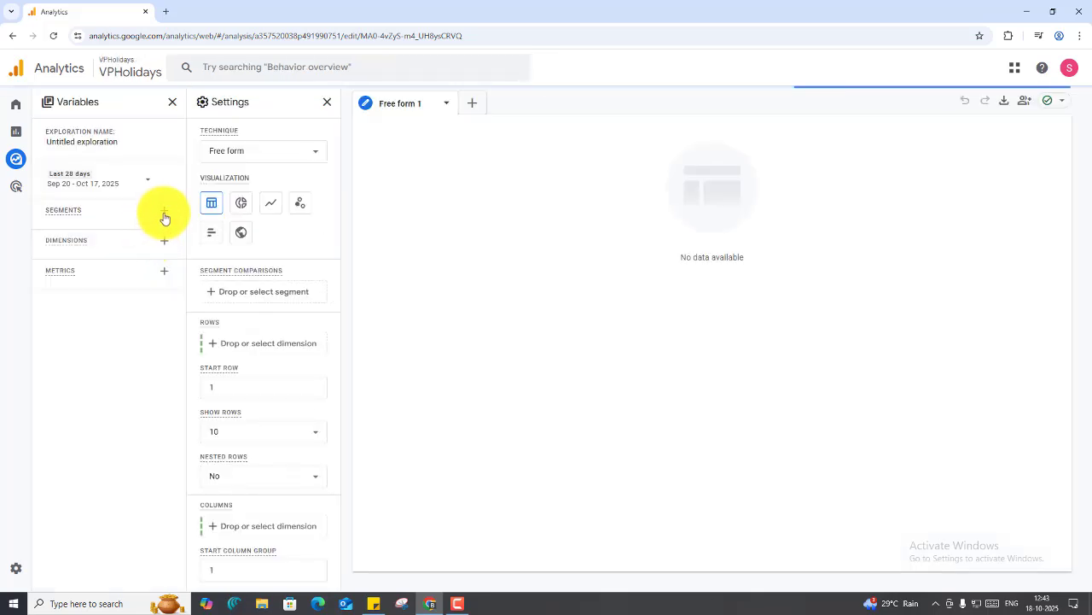
click(165, 210)
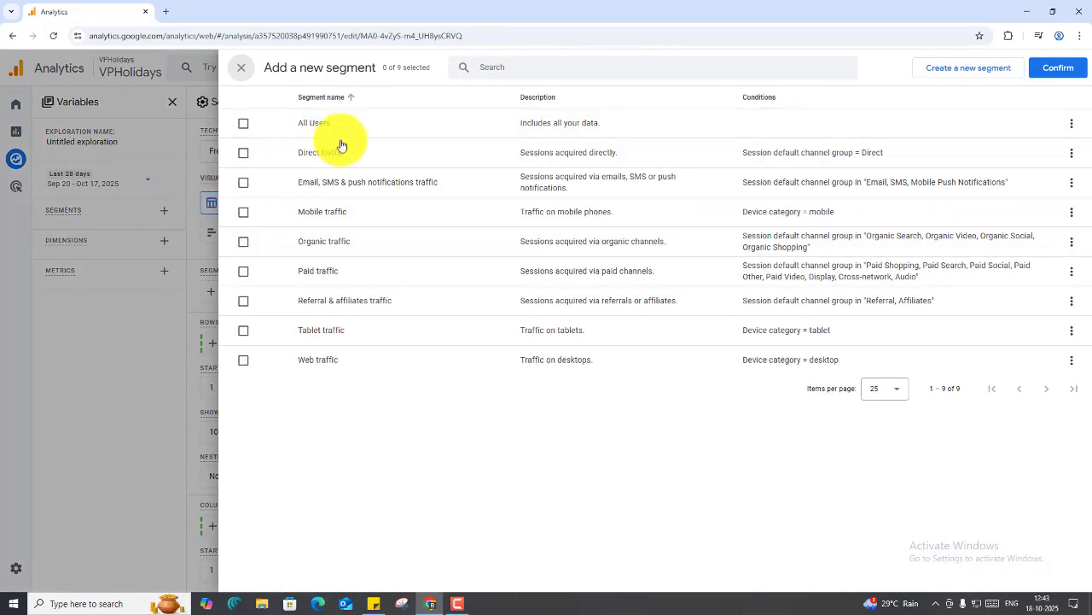
click(516, 70)
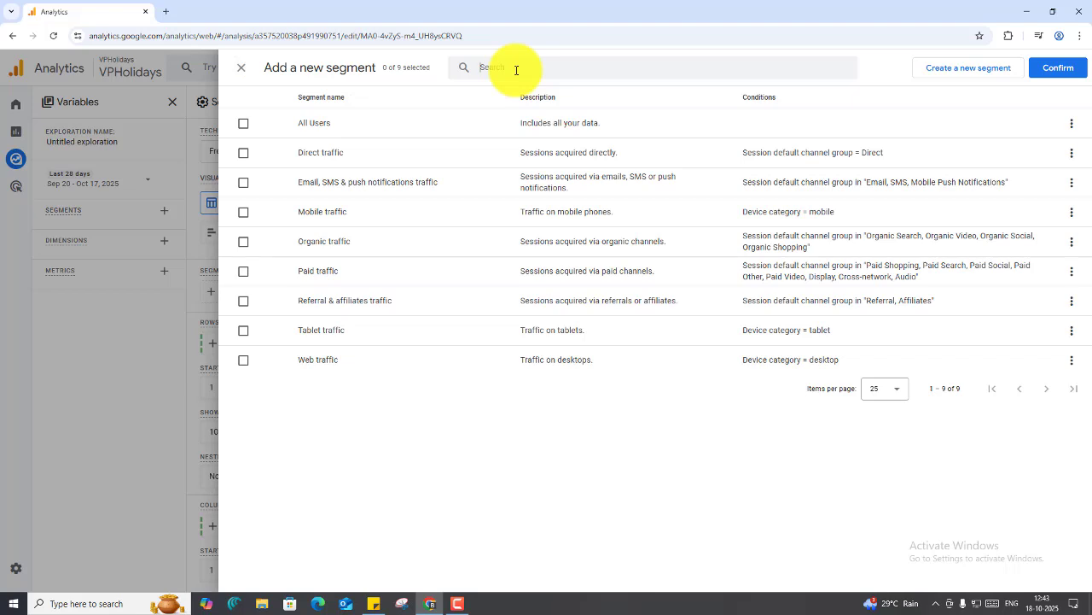
text(session)
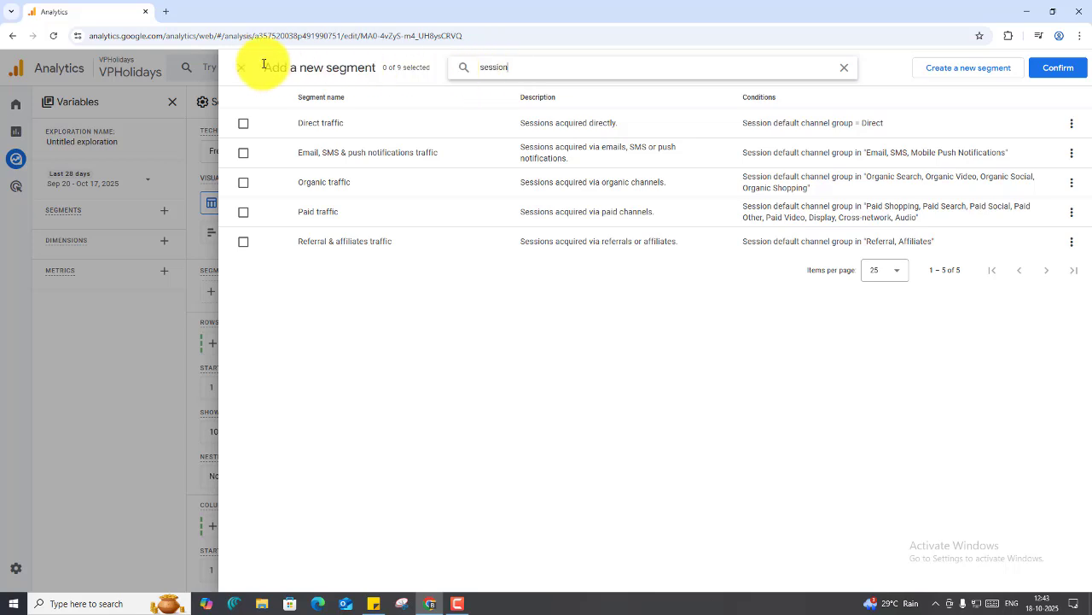
click(950, 75)
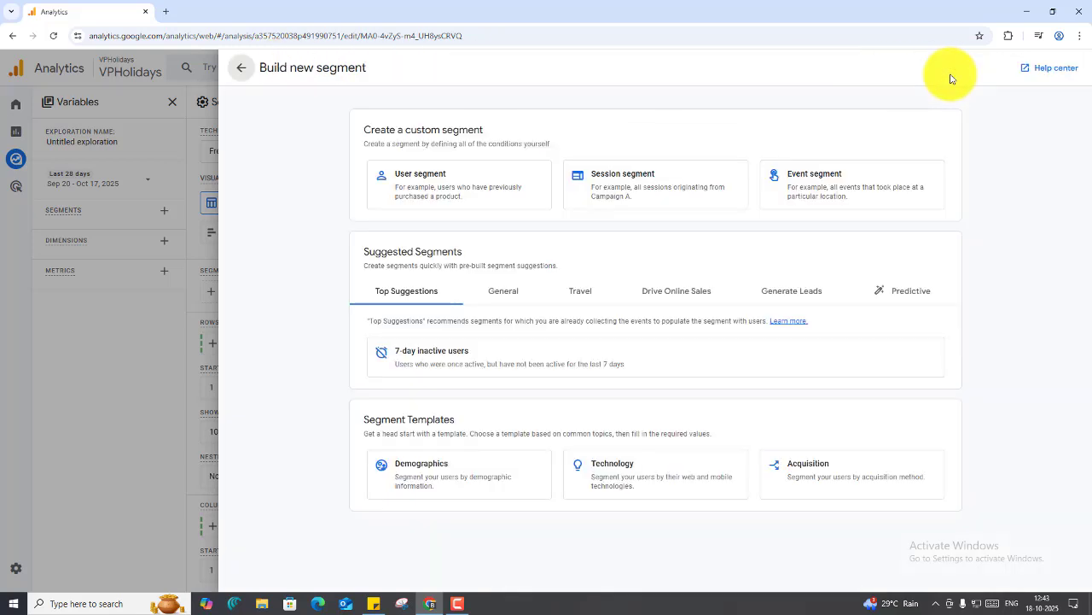
click(242, 75)
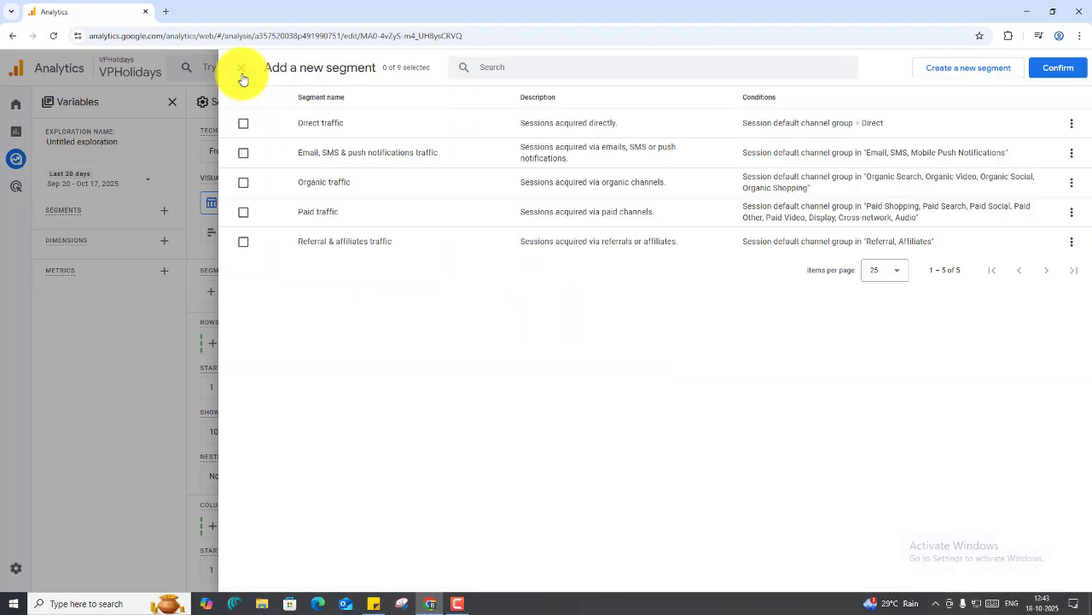
click(240, 68)
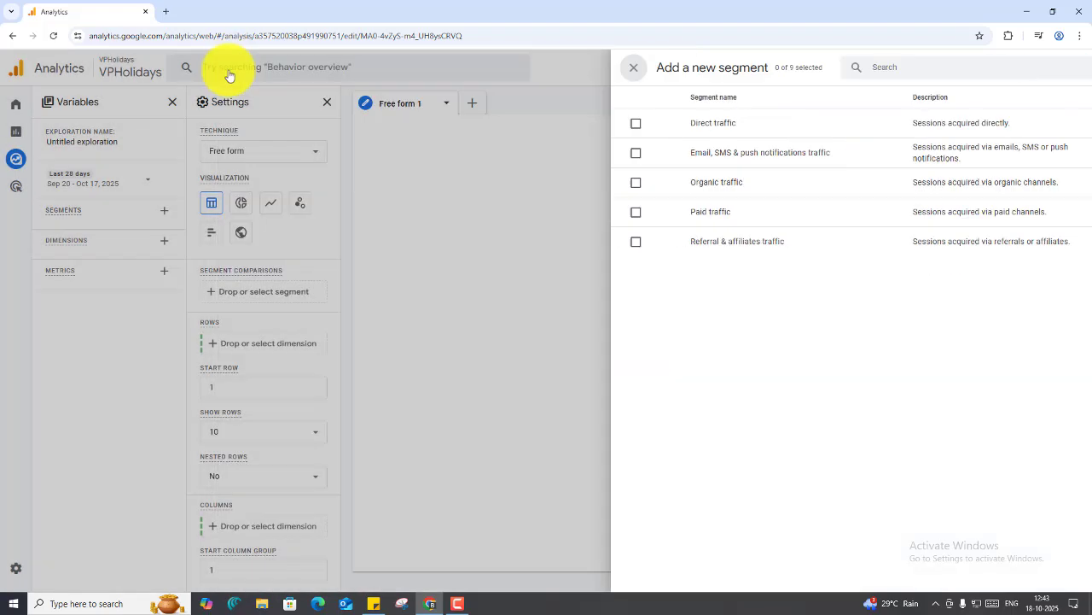
click(168, 212)
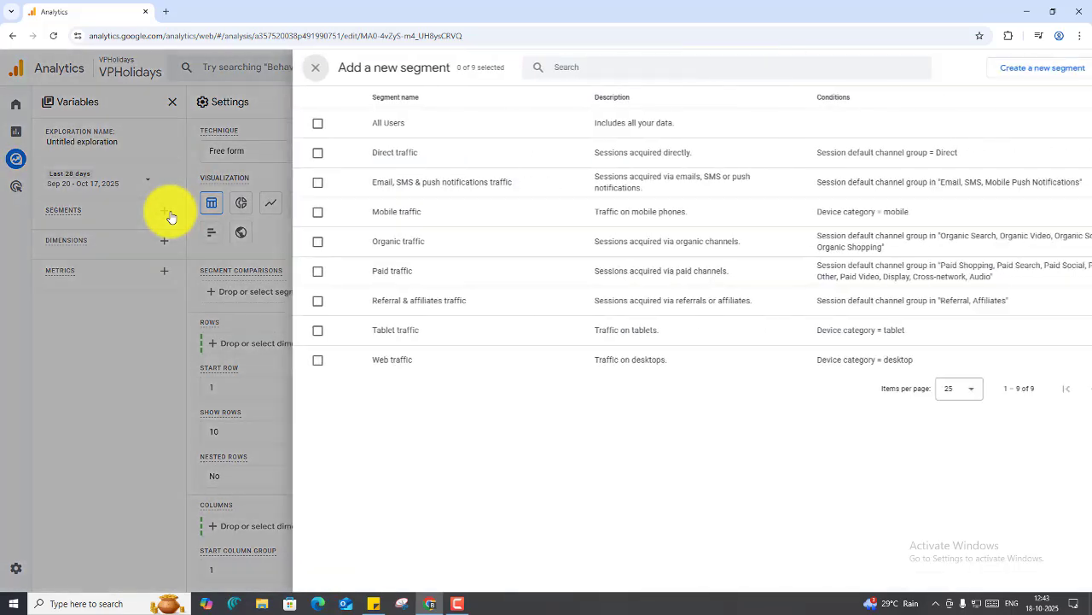
click(241, 73)
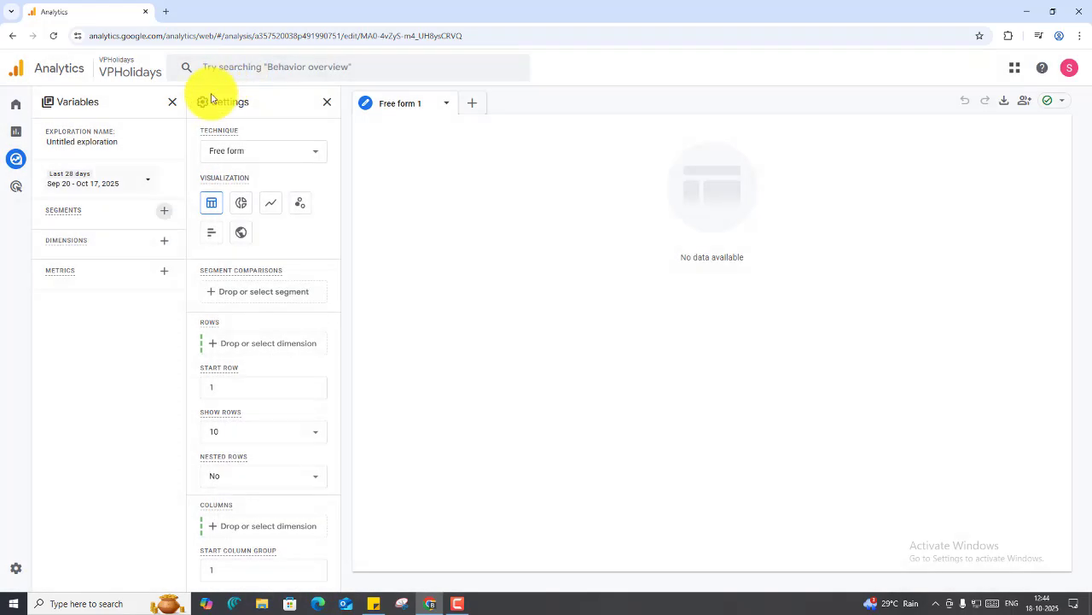
mouse_move(76, 212)
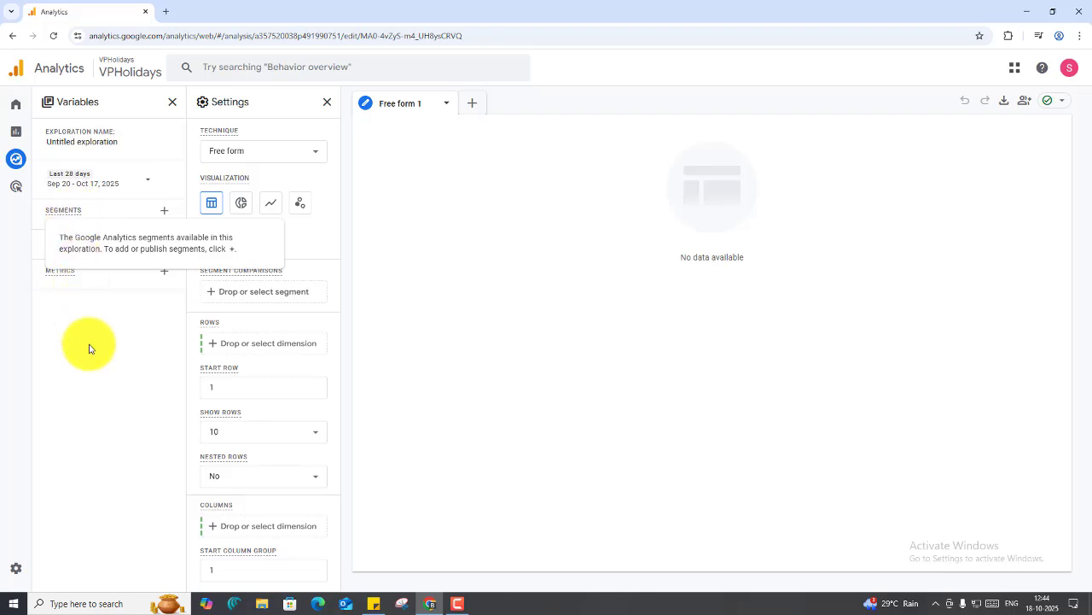
click(165, 210)
click(139, 281)
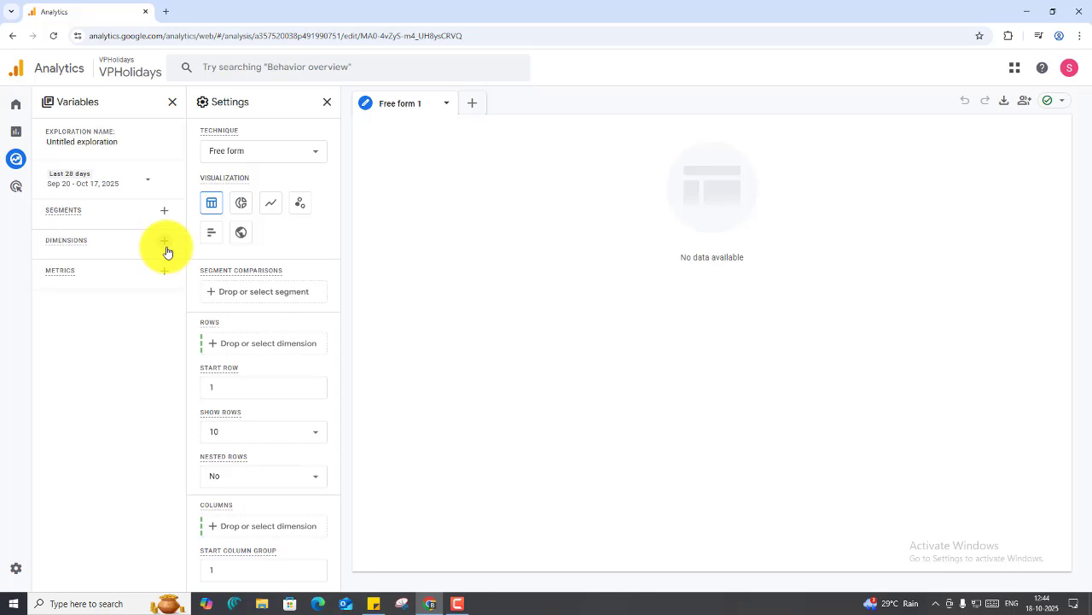
click(165, 244)
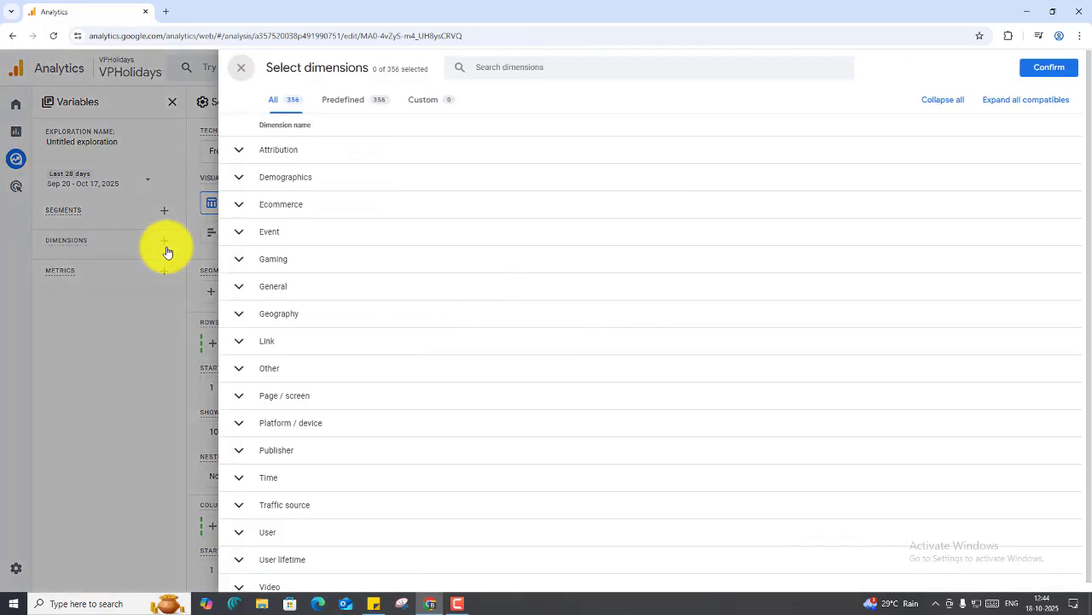
click(562, 74)
text(session)
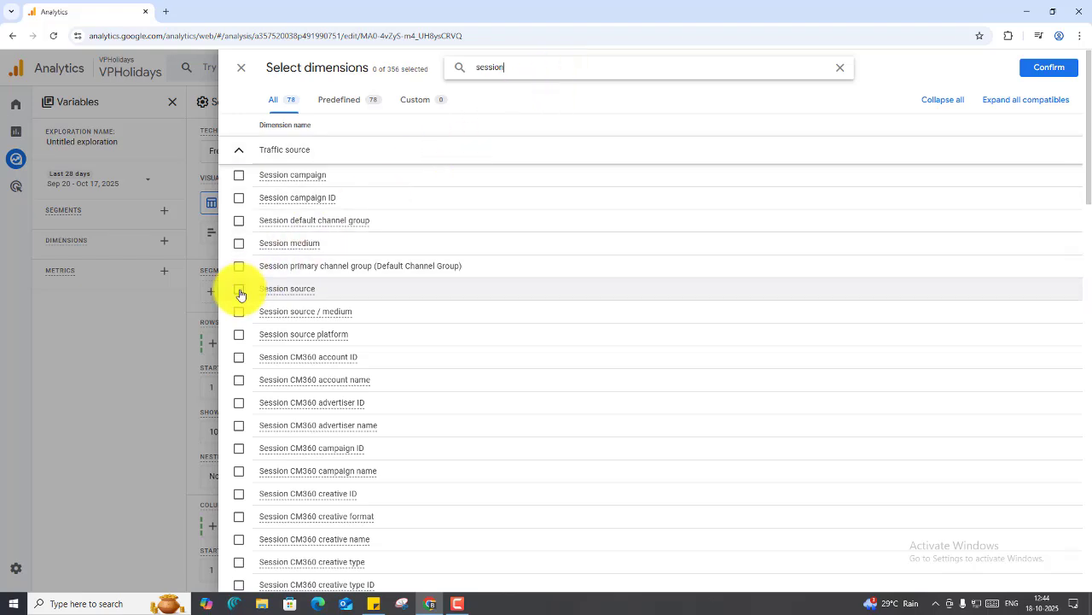
click(240, 292)
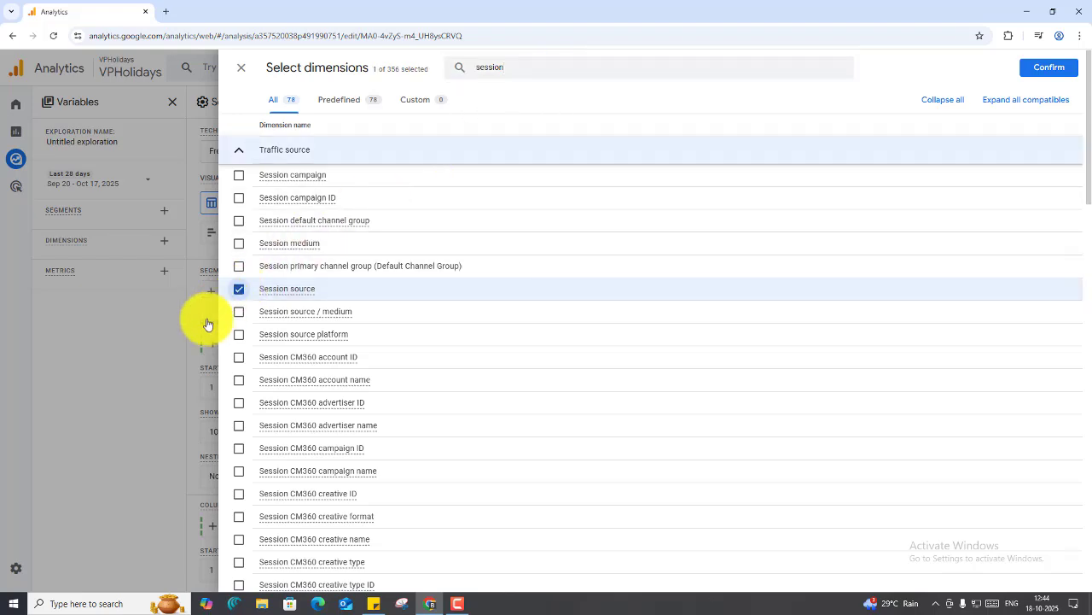
click(166, 354)
Find the Session source dimension with the search "session sour" and add it to the exploration's variables
click(164, 241)
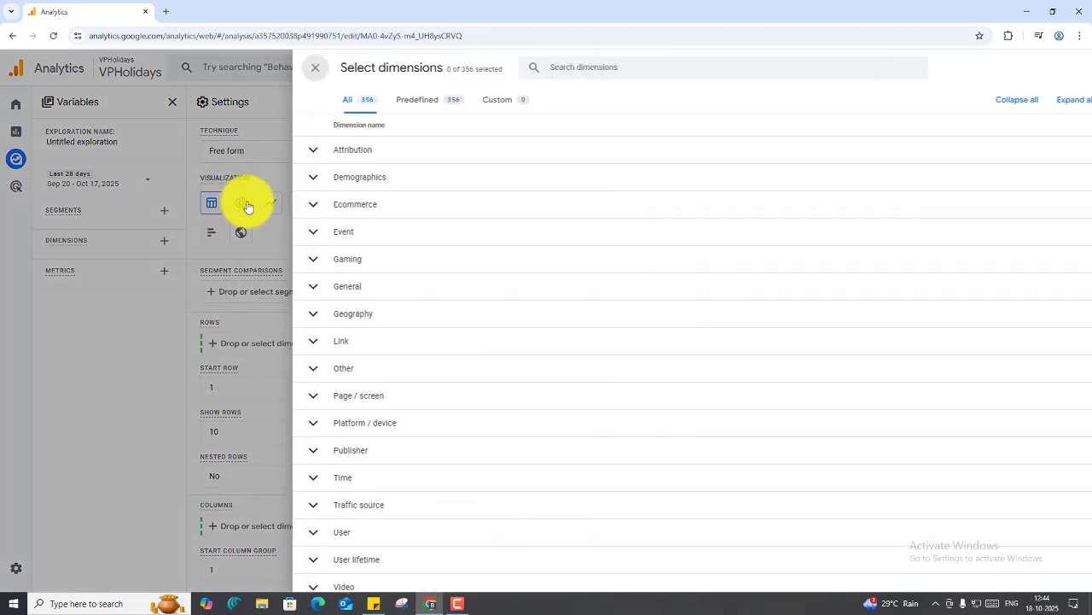
click(548, 55)
text(se)
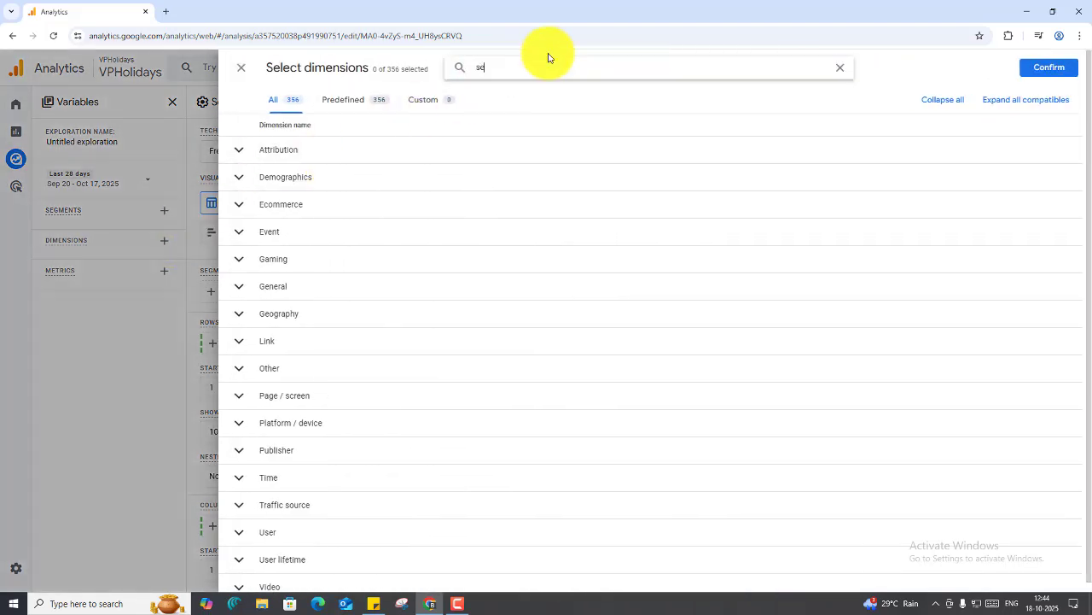
text(ssion sour)
click(242, 178)
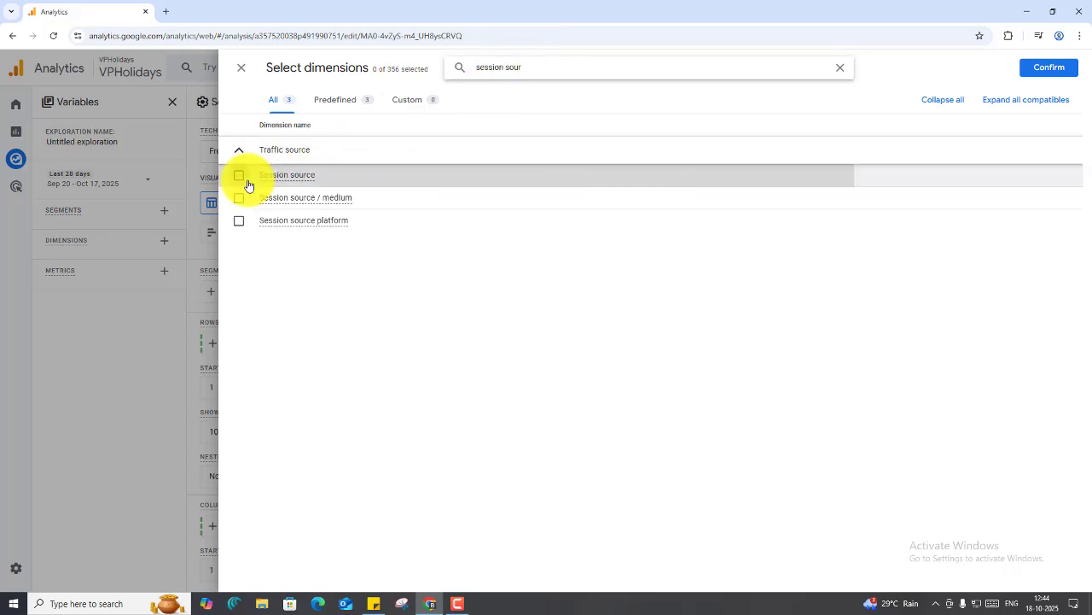
click(1043, 70)
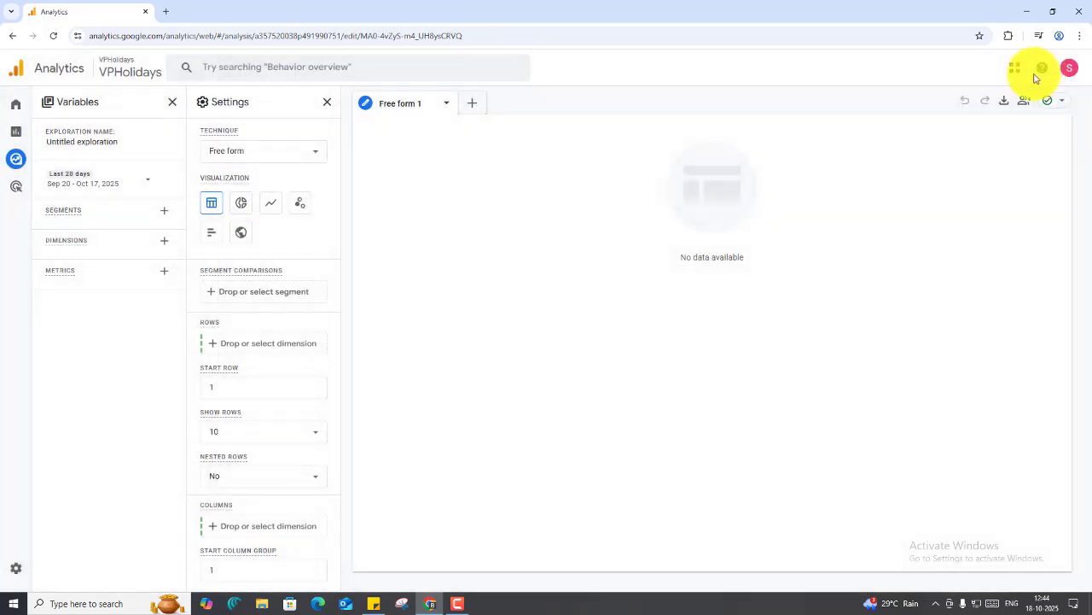
Add the Active users and Engagement rate metrics to the exploration's variables
click(164, 293)
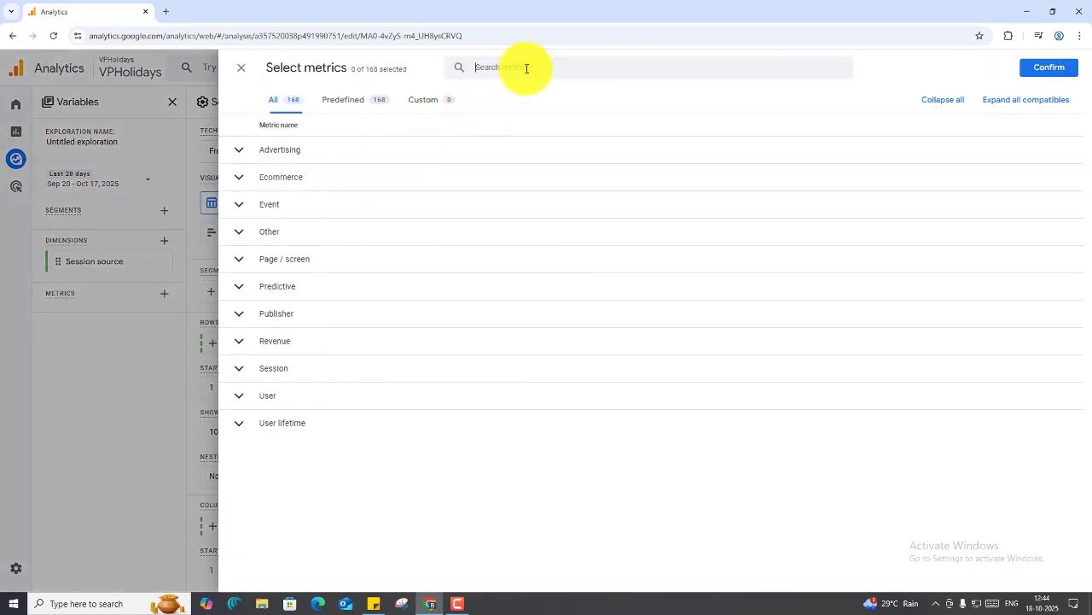
text(active)
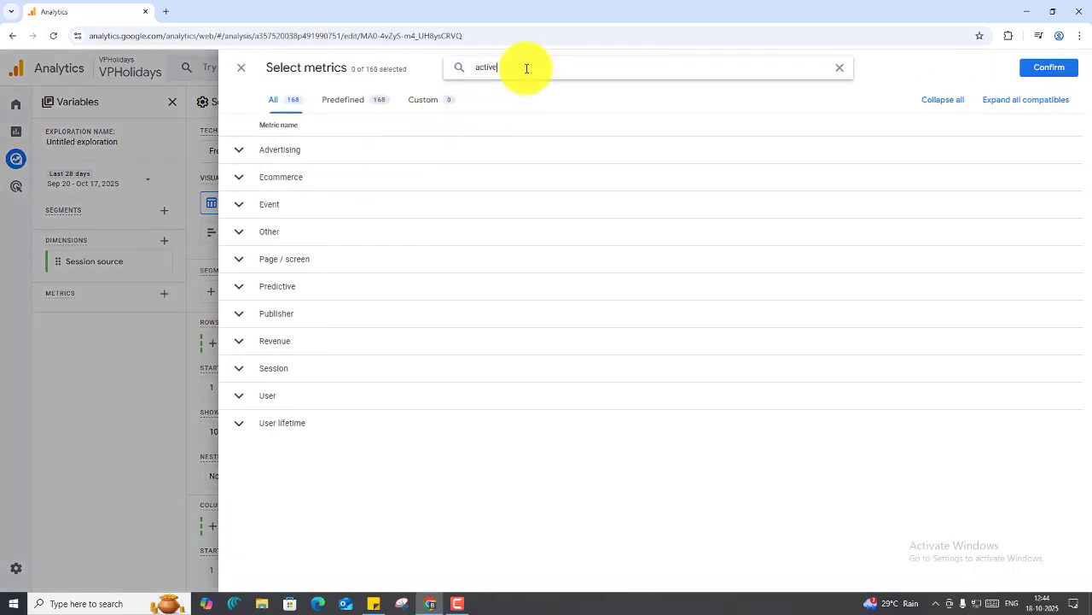
click(239, 467)
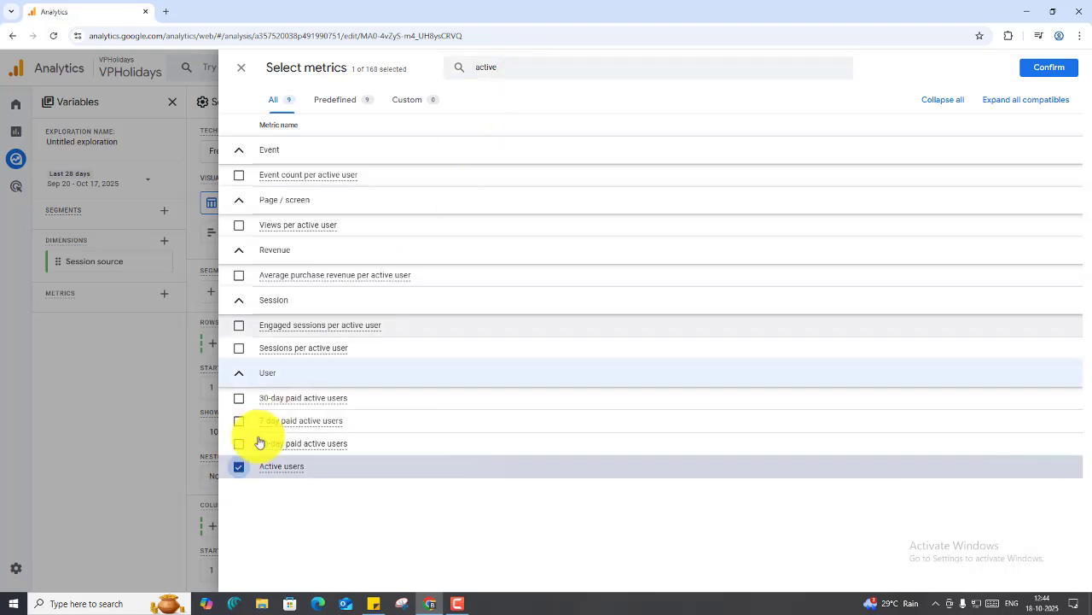
double_click(529, 73)
text(enga)
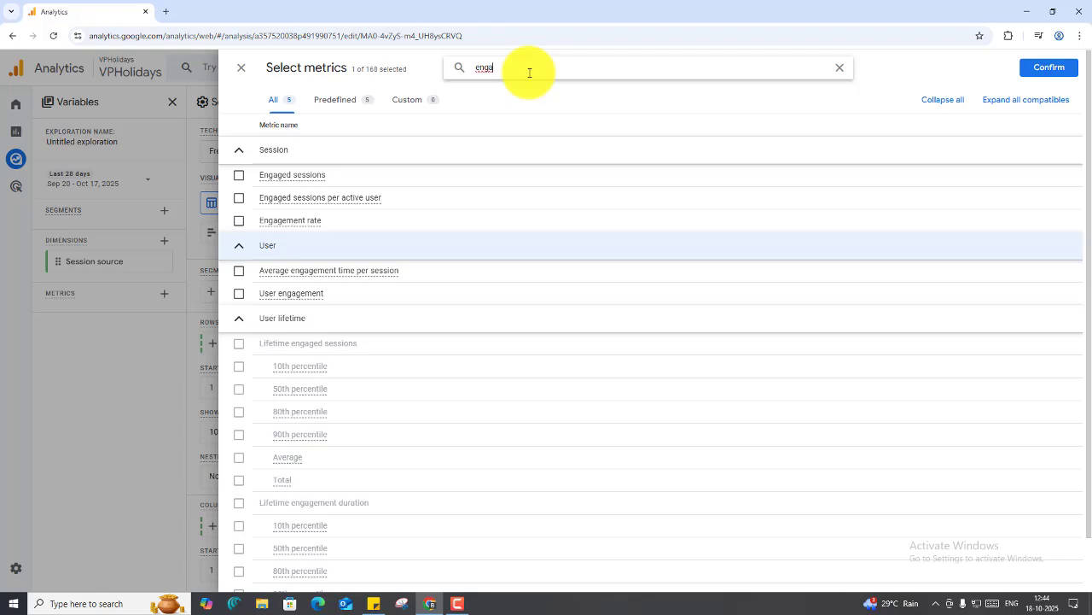
click(238, 223)
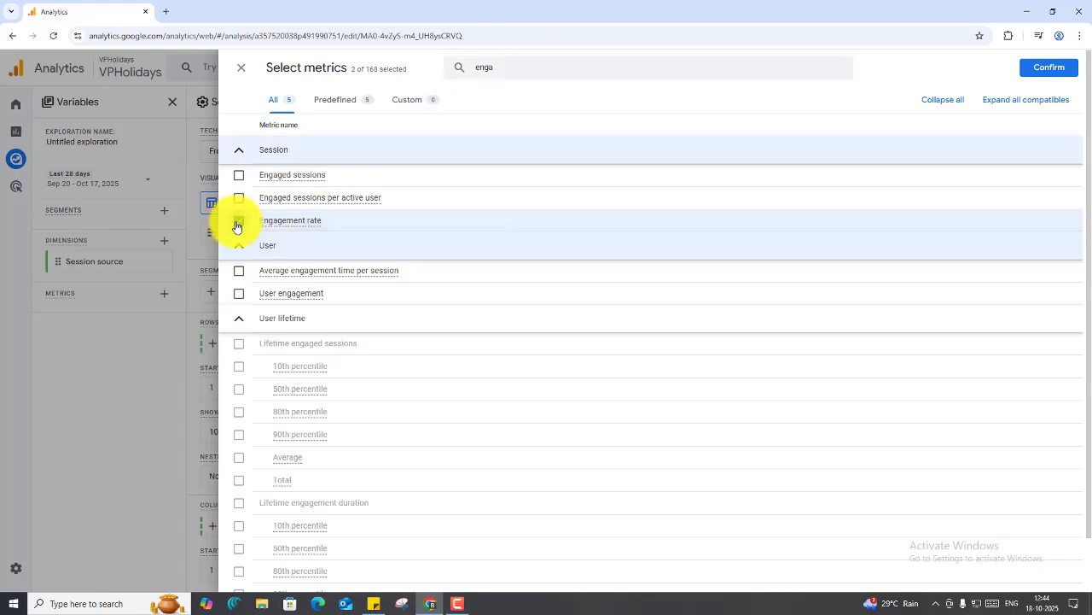
click(1046, 67)
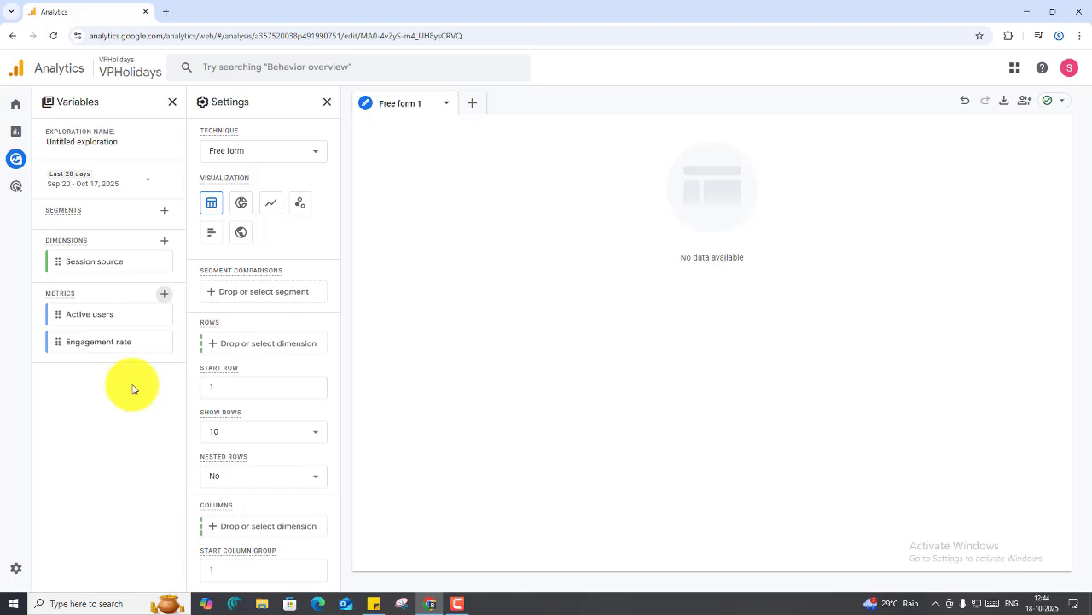
Build the free-form table with Session source as rows and Active users and Engagement rate as values
double_click(103, 263)
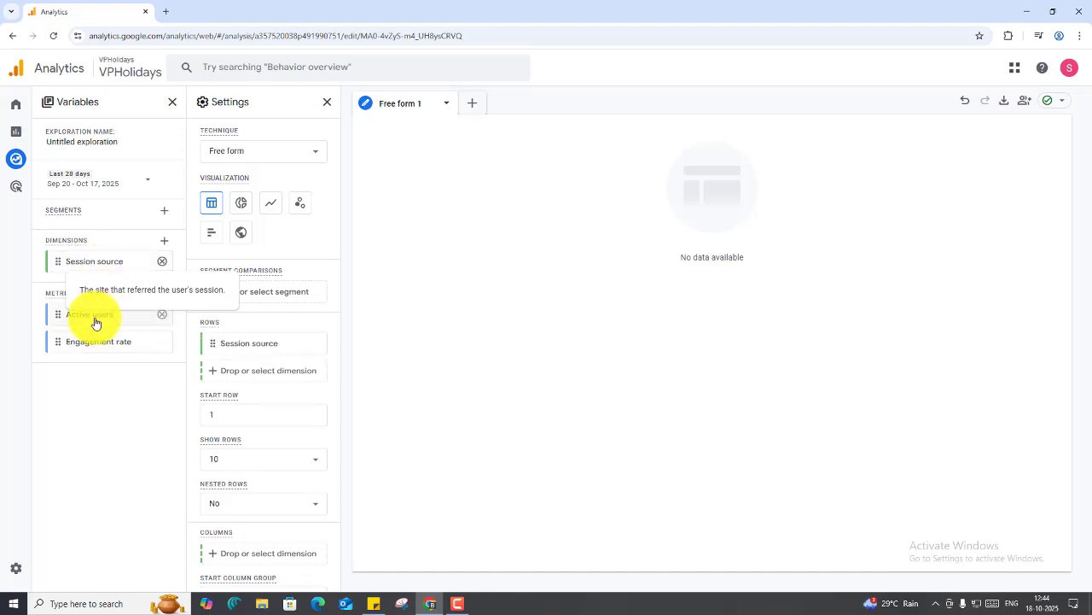
double_click(95, 316)
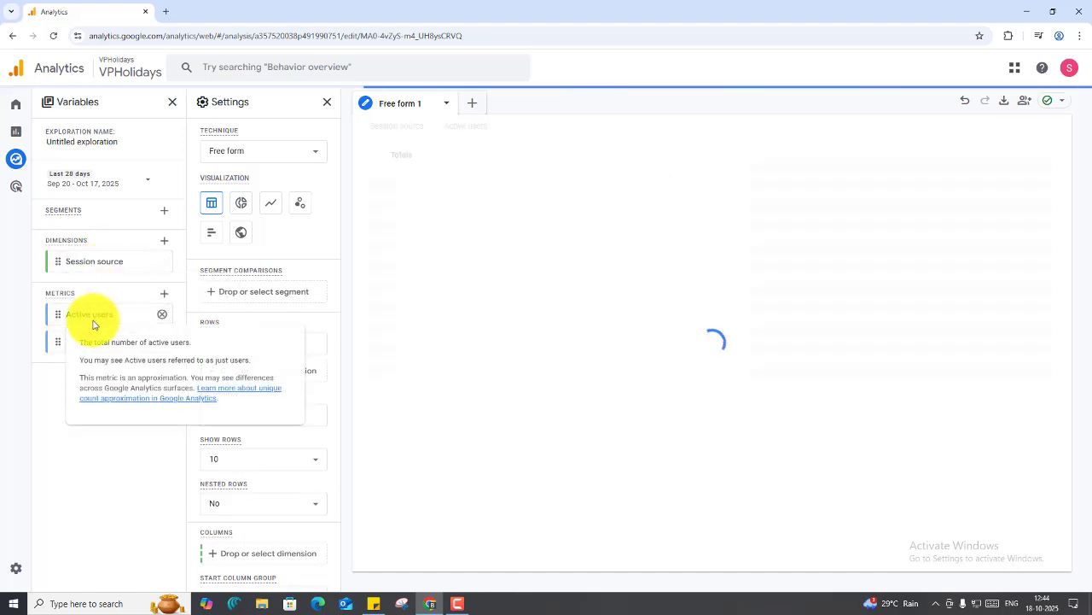
double_click(73, 342)
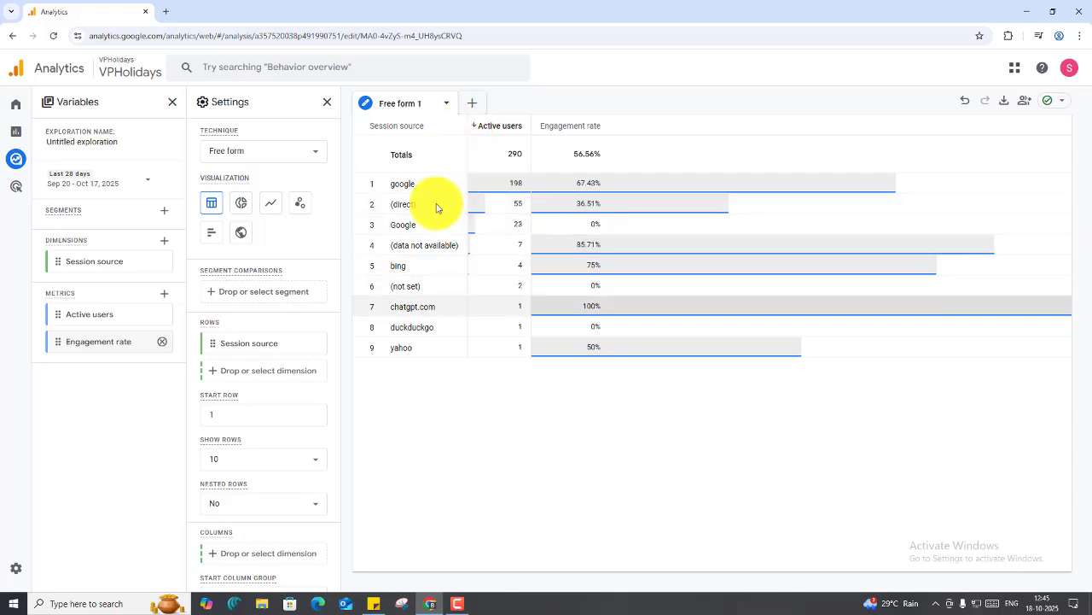
drag(399, 306, 447, 310)
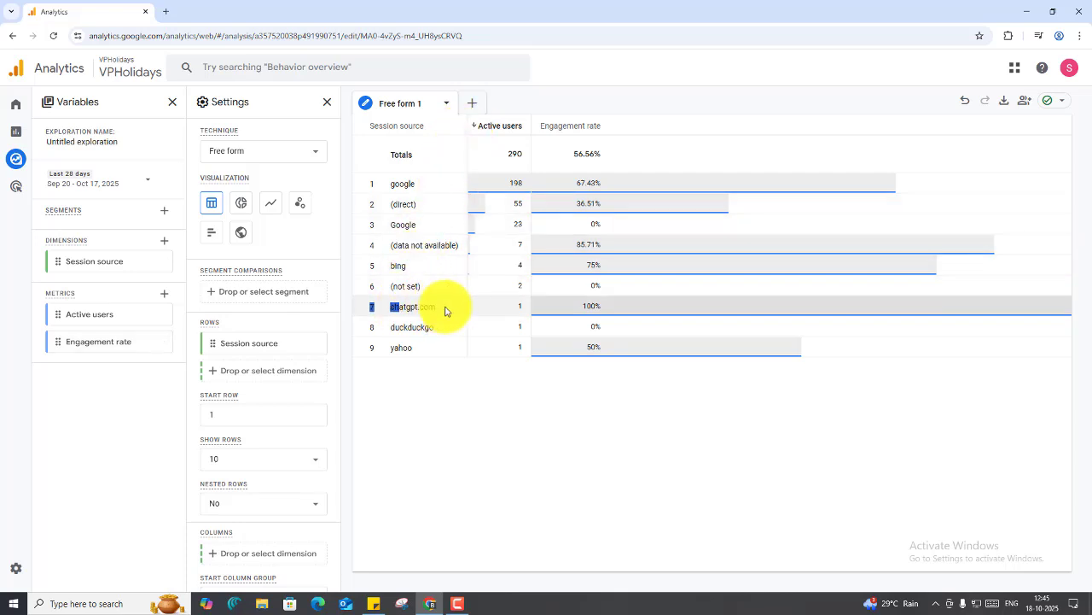
click(396, 332)
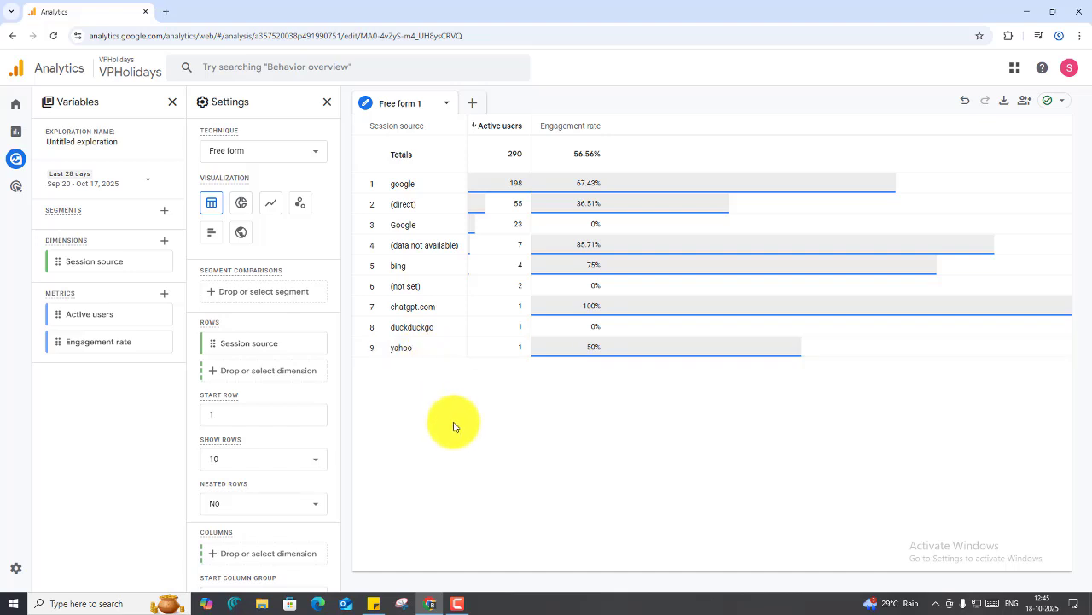
Rename the untitled exploration as "AI Engine"
scroll(303, 427, down, 1)
scroll(303, 428, down, 3)
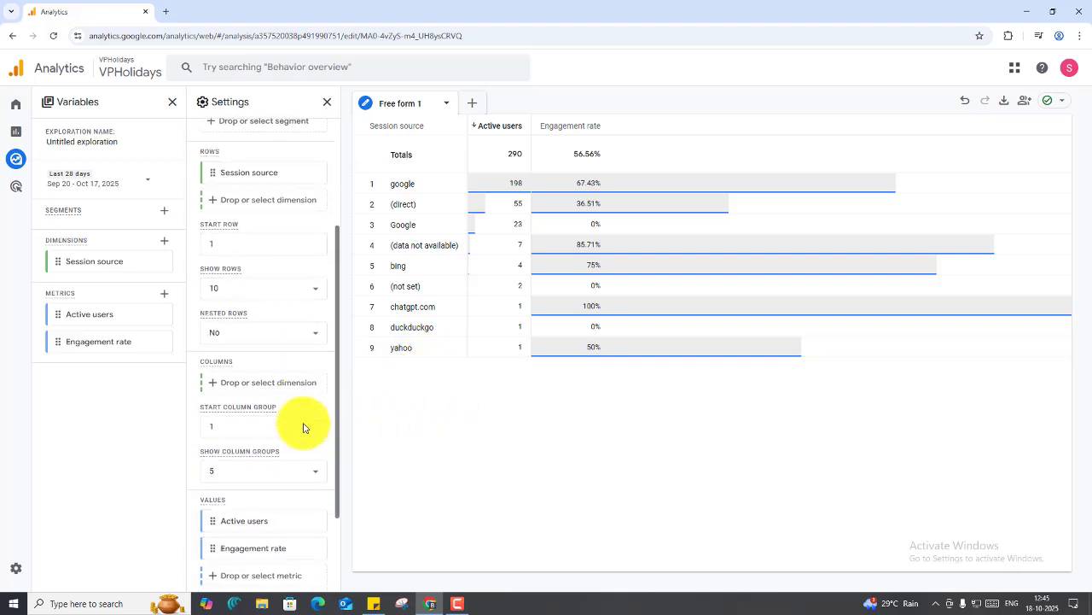
triple_click(97, 146)
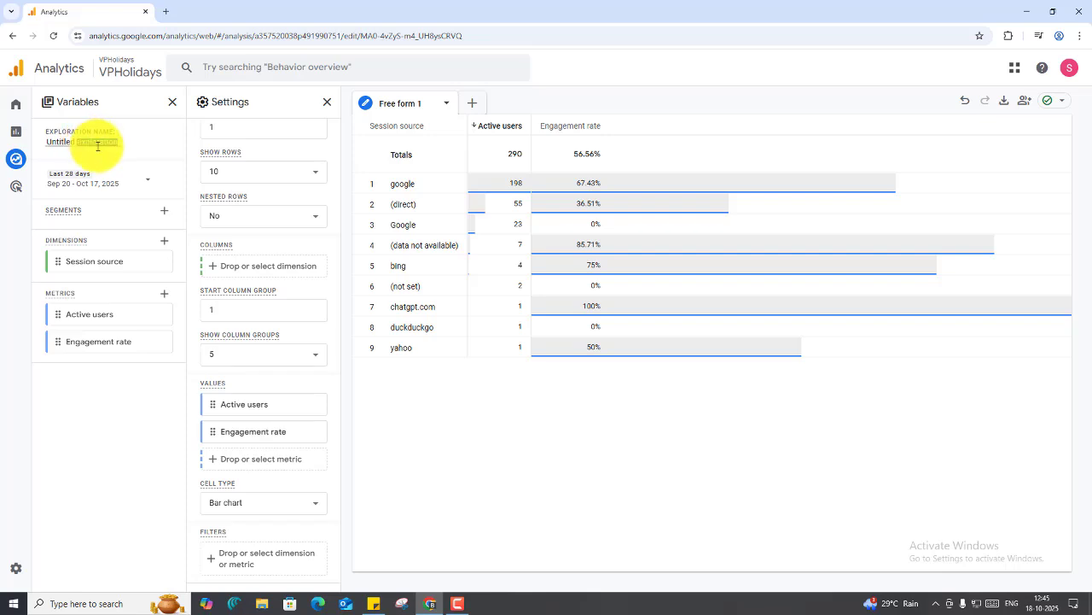
text(A)
text(ngl)
click(120, 398)
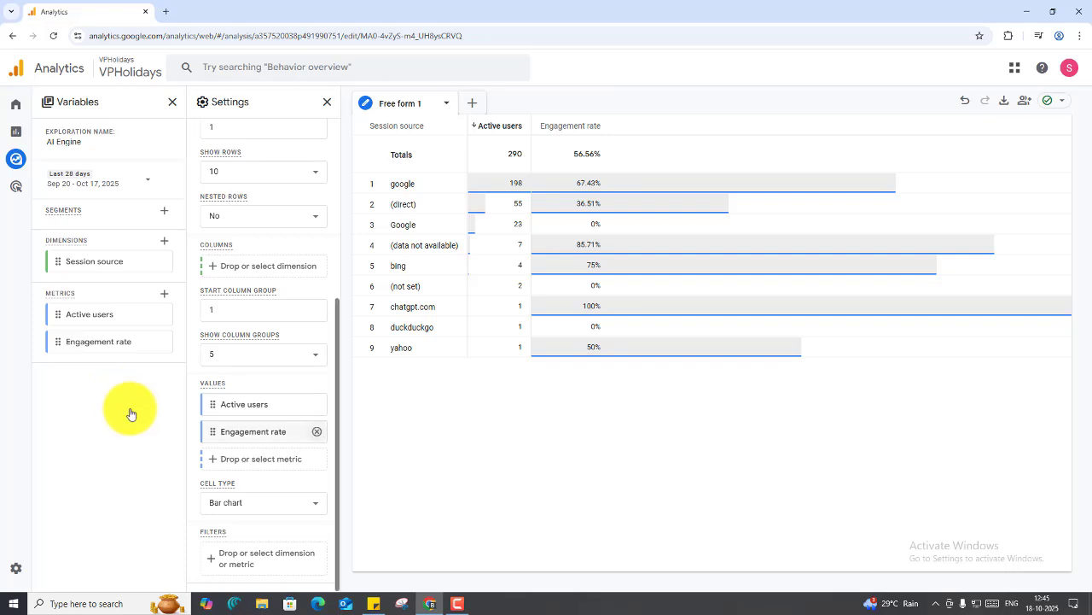
Add a filter on Session source with the match type "matches regex" and open its expression for entry
click(256, 570)
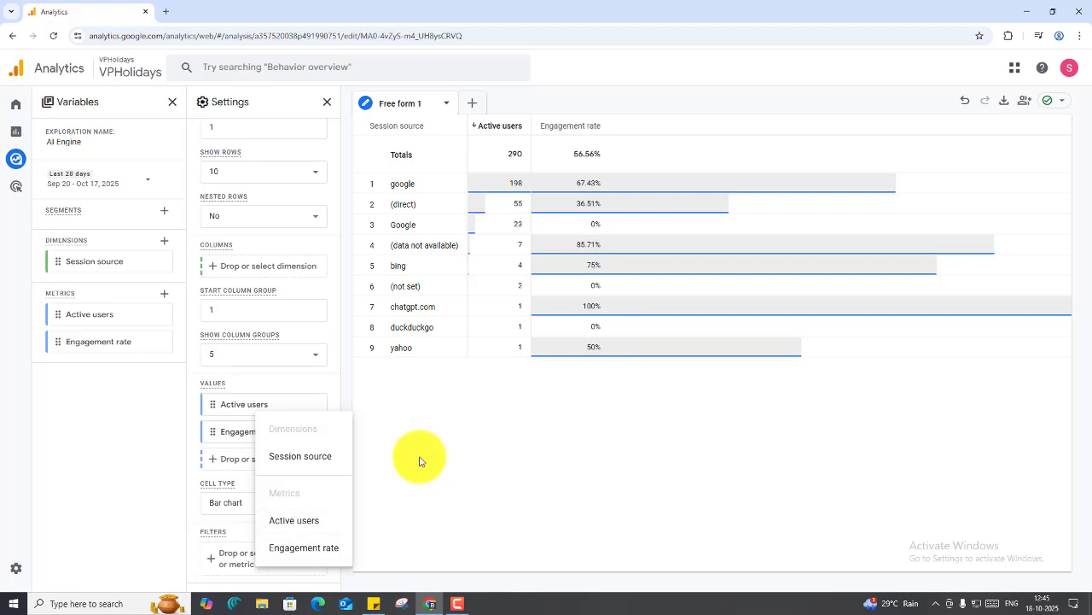
click(302, 466)
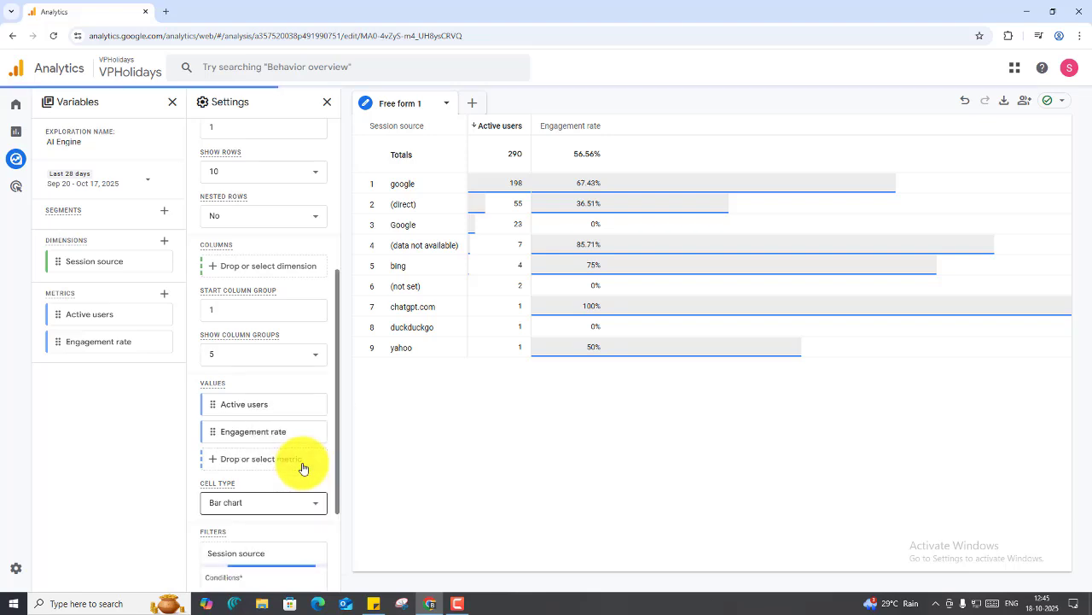
scroll(334, 478, down, 1)
scroll(339, 512, down, 2)
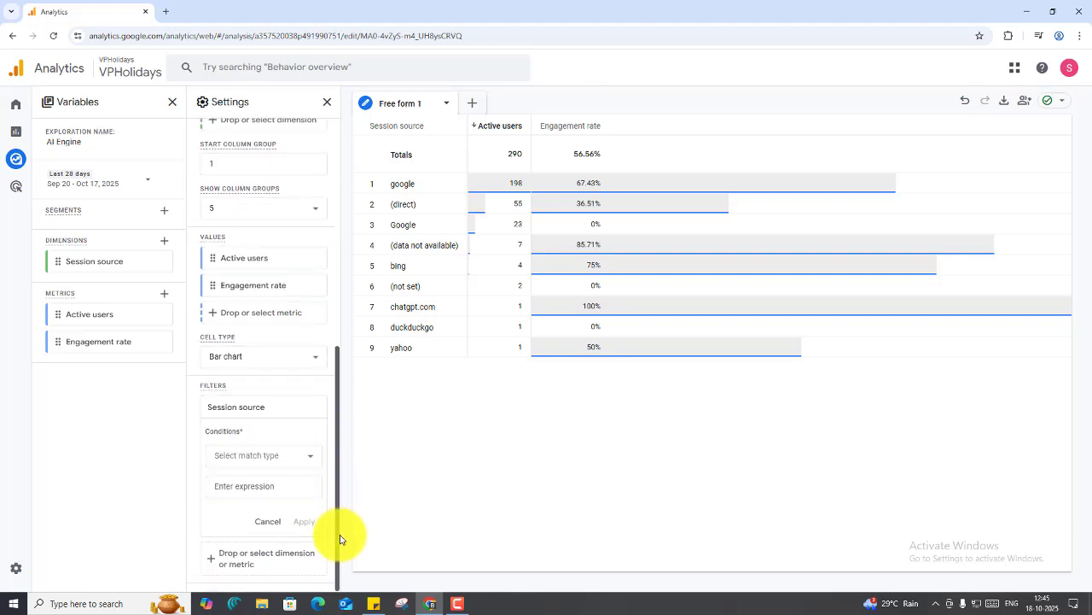
click(299, 457)
click(288, 415)
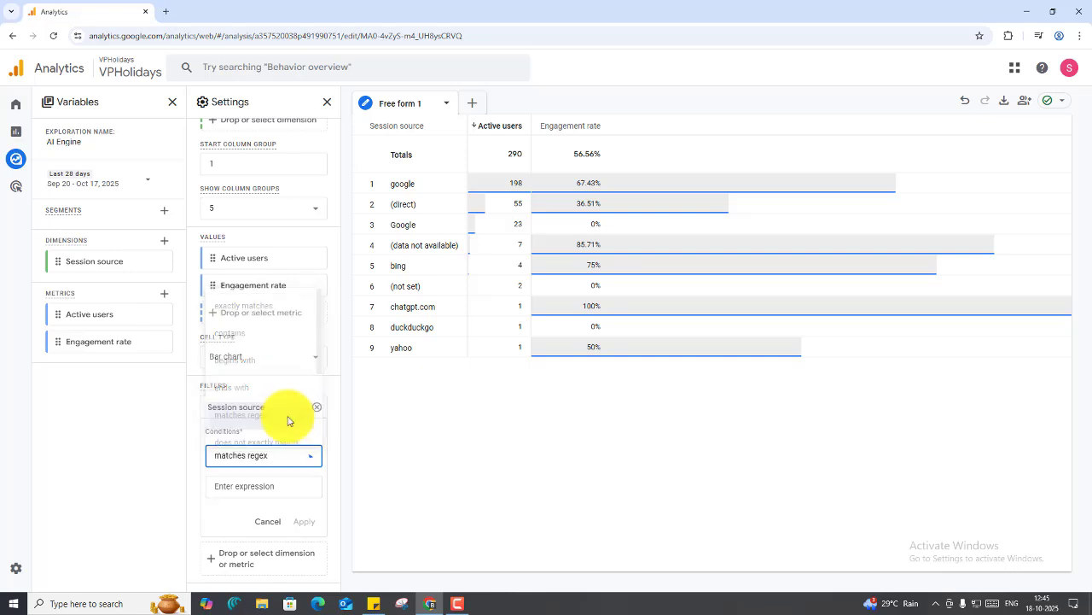
click(289, 485)
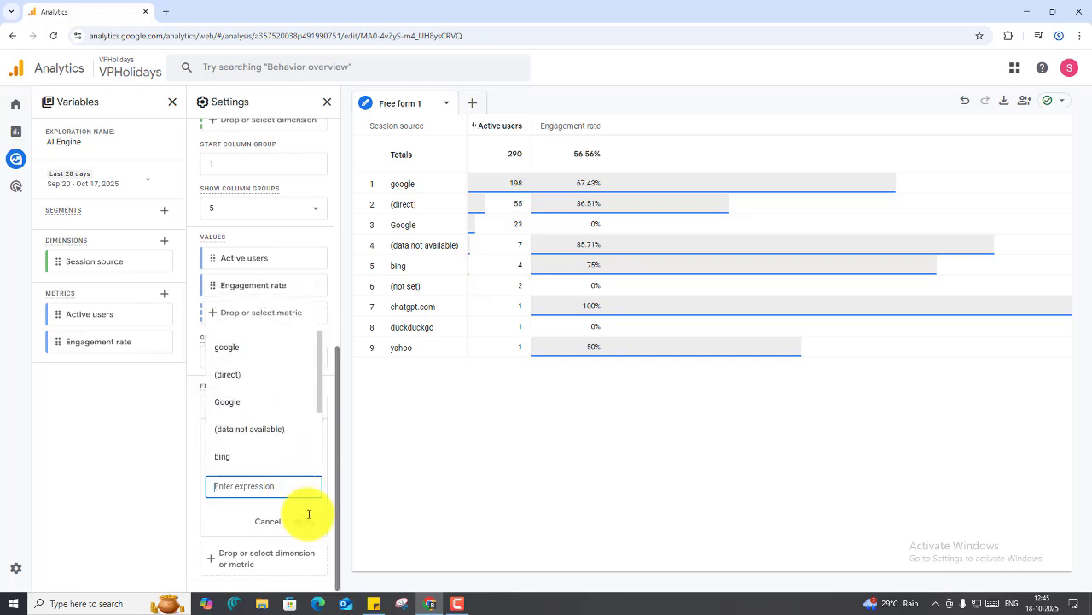
Copy the AI-engine regex from the sticky note into the Session source filter's expression and apply the filter
click(373, 604)
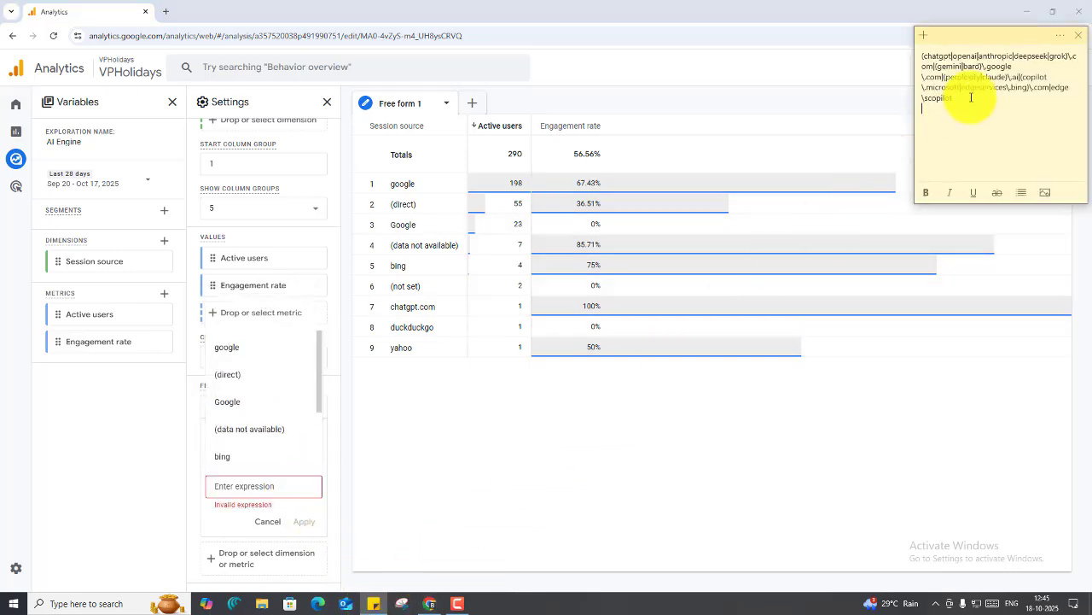
drag(968, 93, 944, 107)
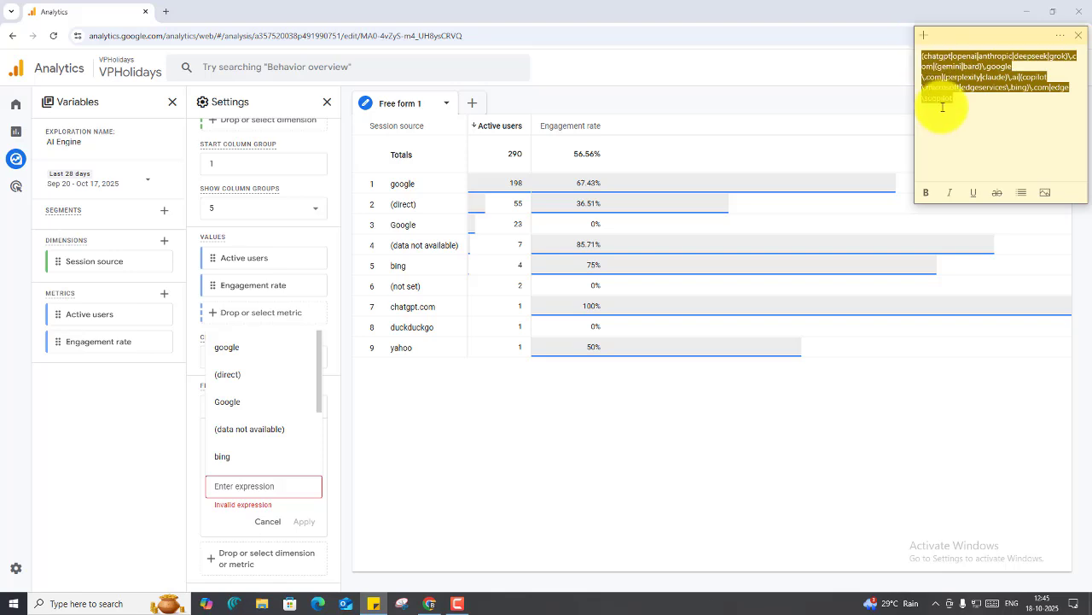
key(ctrl+c)
click(268, 488)
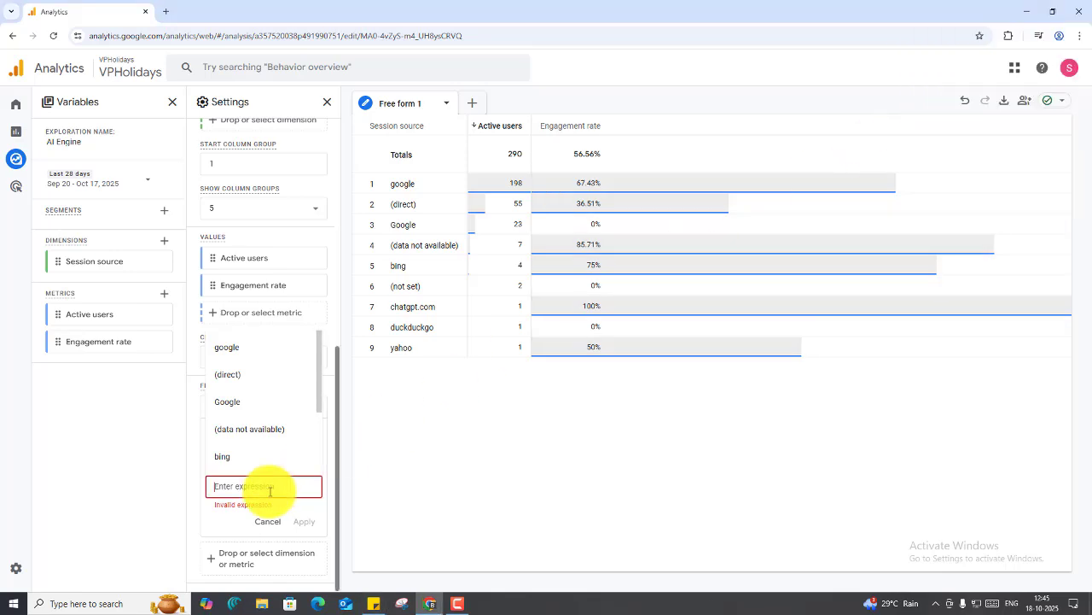
key(ctrl+v)
click(301, 524)
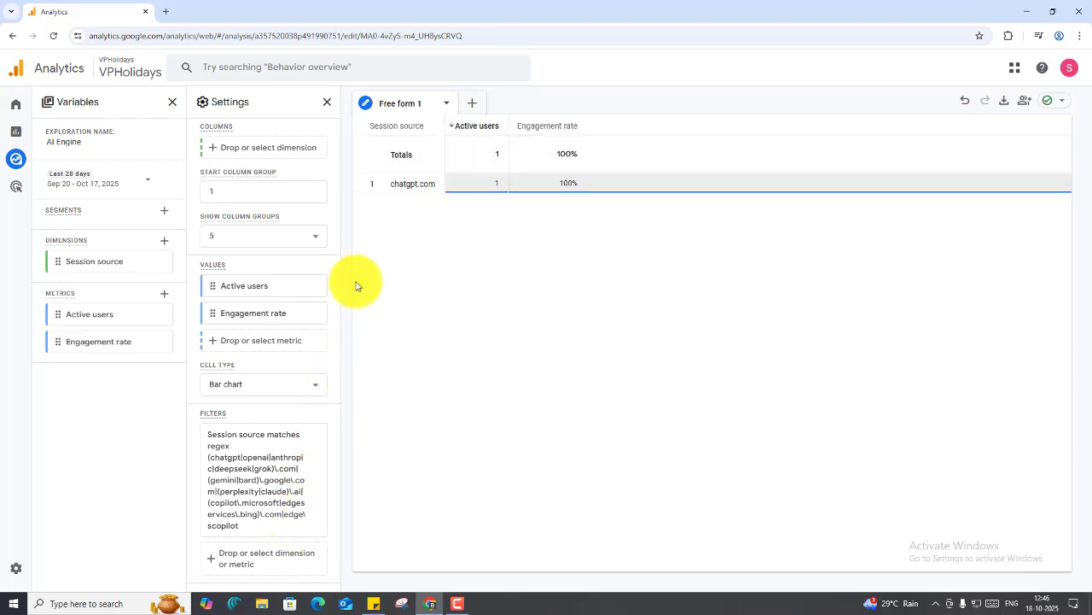
Set the exploration's date range to a custom period from Aug 18, 2025 to Oct 16, 2025
click(147, 187)
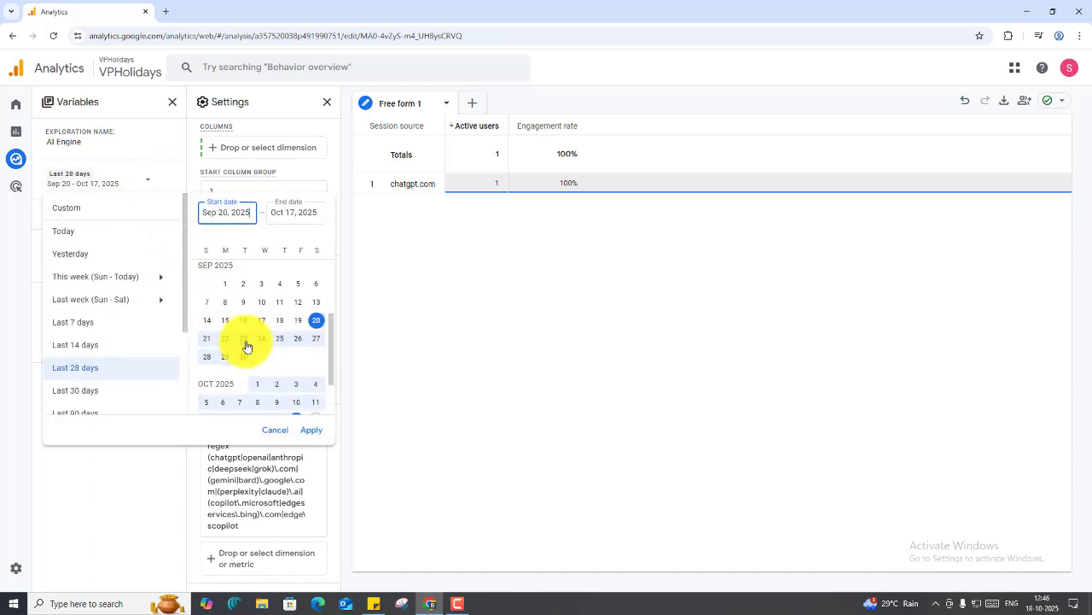
scroll(246, 346, up, 3)
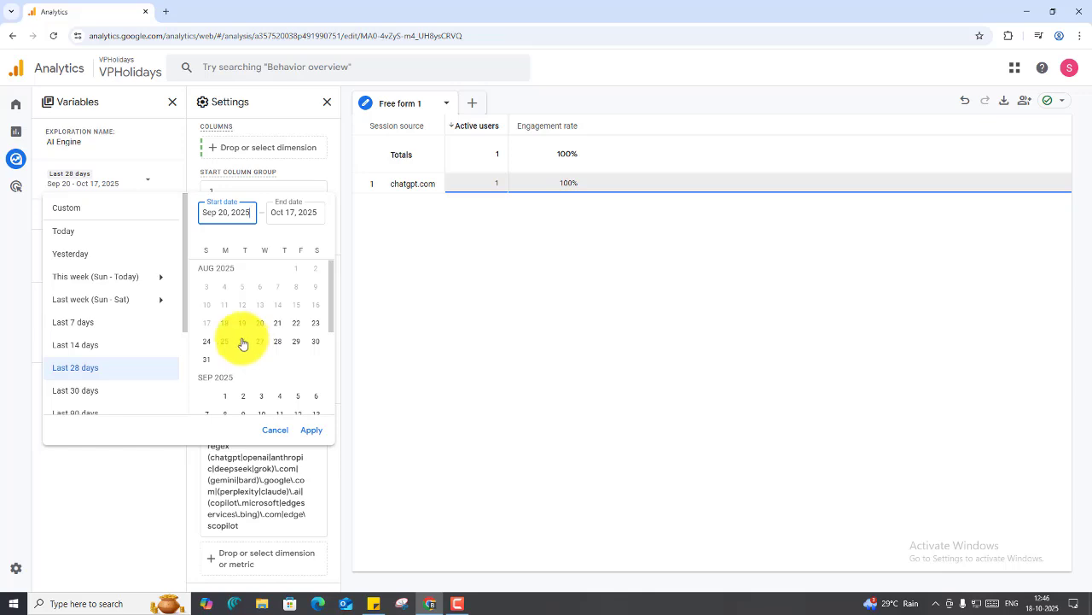
click(225, 323)
scroll(258, 381, down, 3)
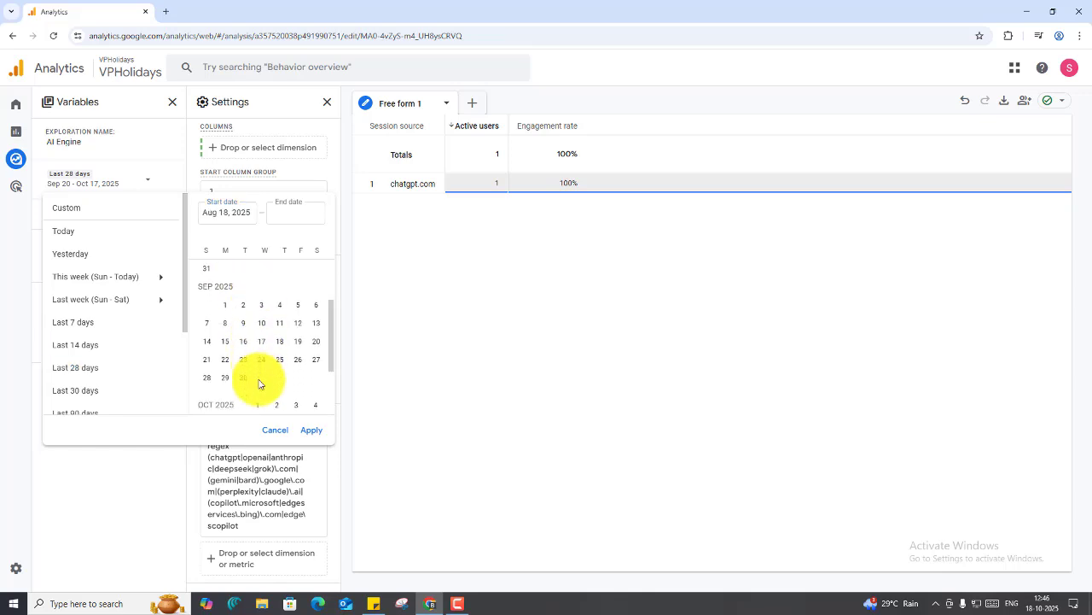
scroll(260, 385, down, 1)
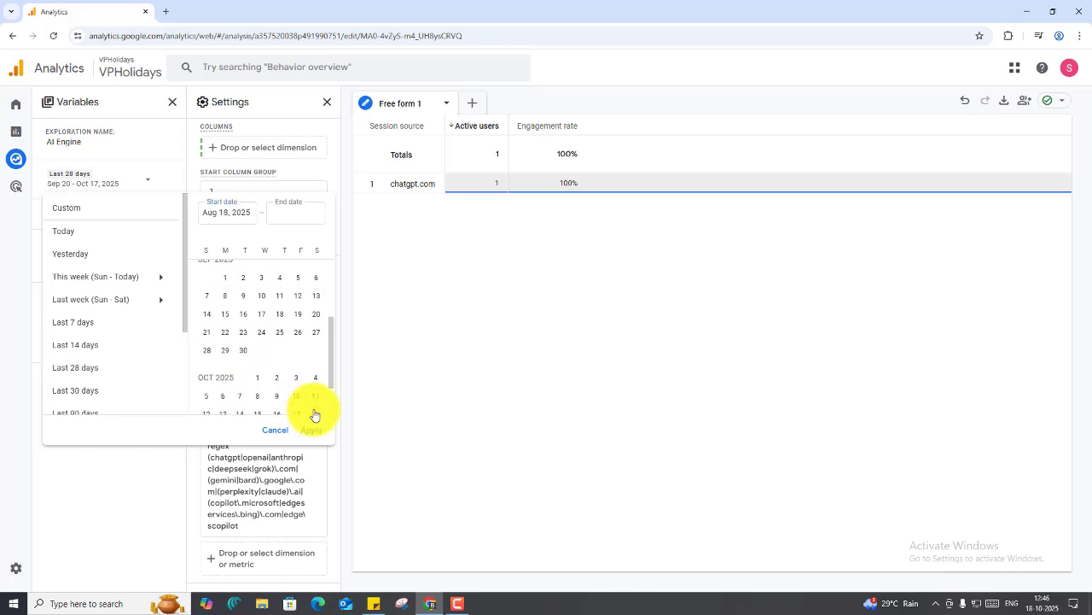
scroll(312, 412, down, 2)
click(279, 359)
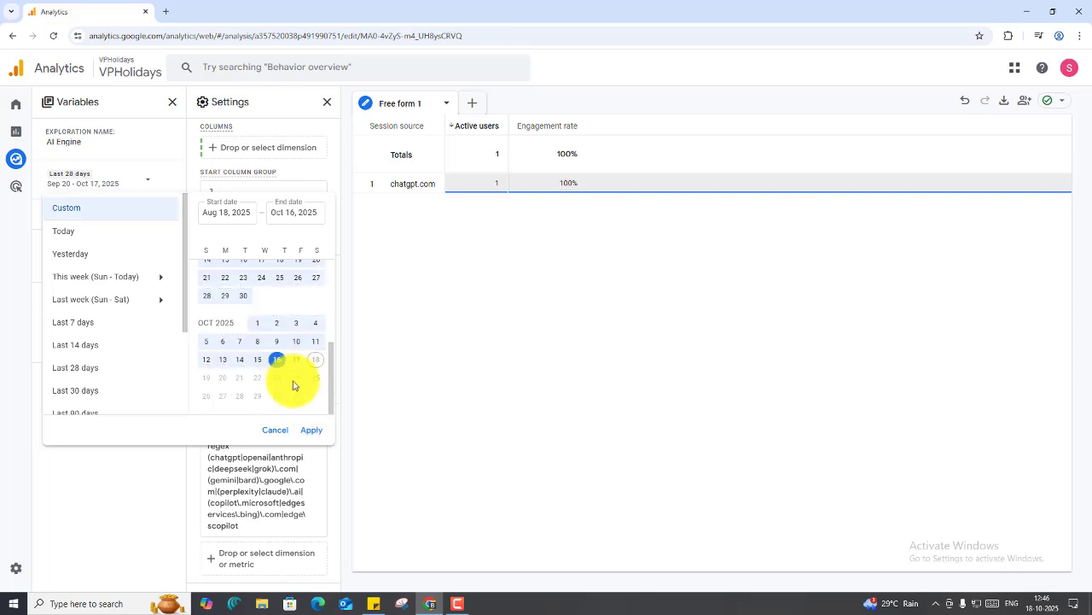
click(311, 430)
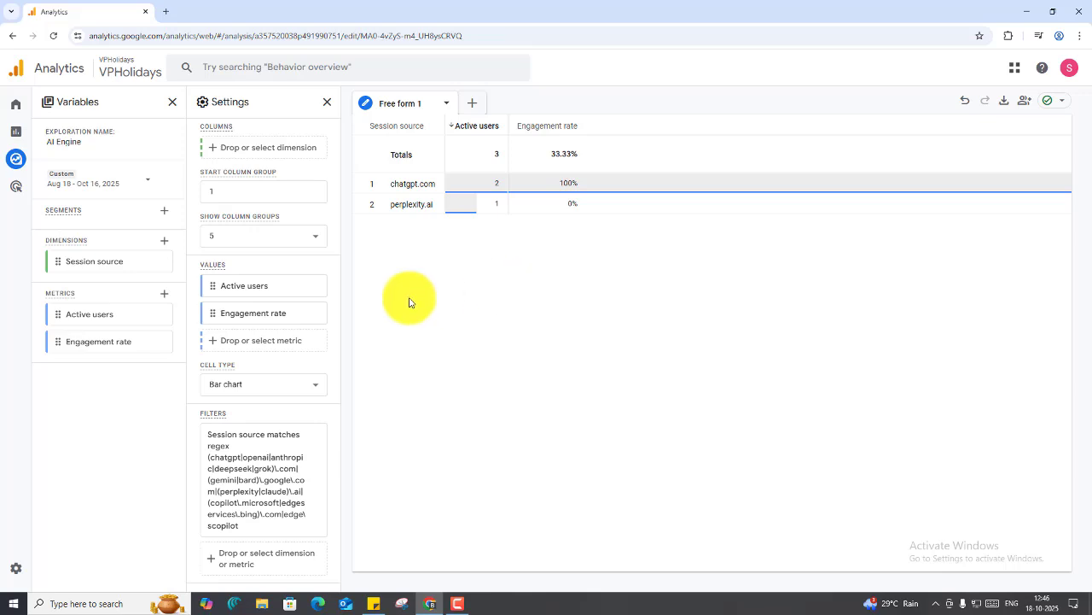
Find the New users and Total users metrics with the search "user" and add them to the variables and the table's values
click(167, 296)
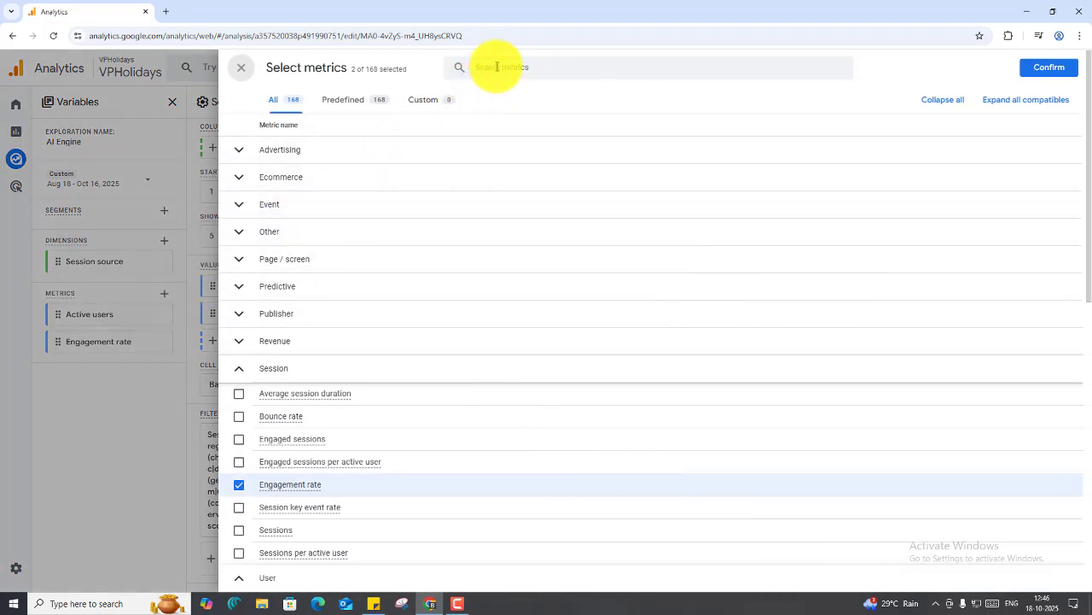
click(497, 66)
text(user)
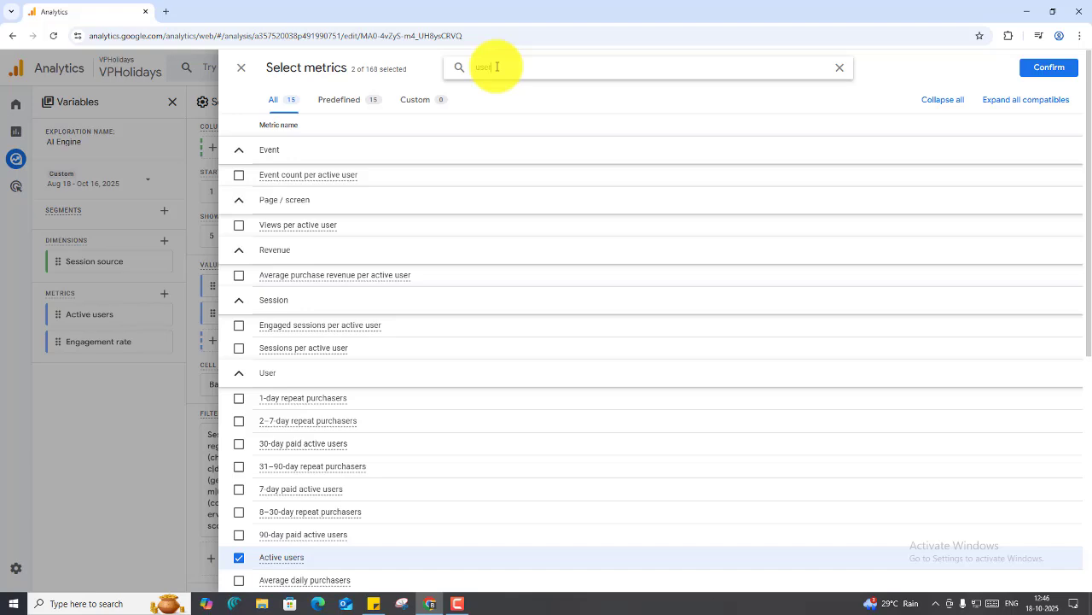
scroll(468, 491, down, 2)
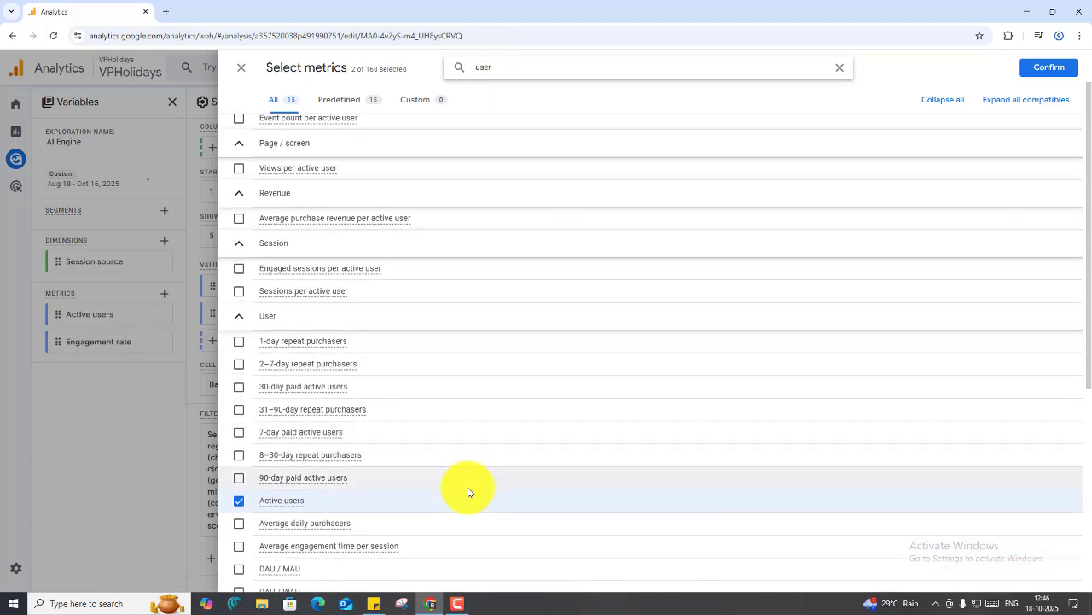
scroll(468, 491, up, 1)
scroll(468, 491, down, 3)
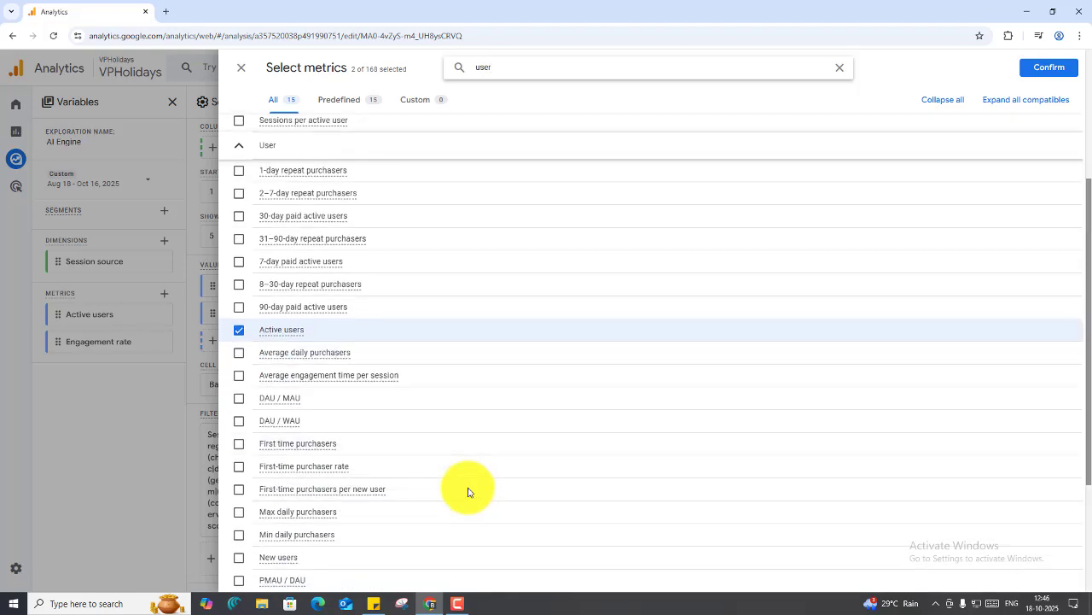
click(238, 559)
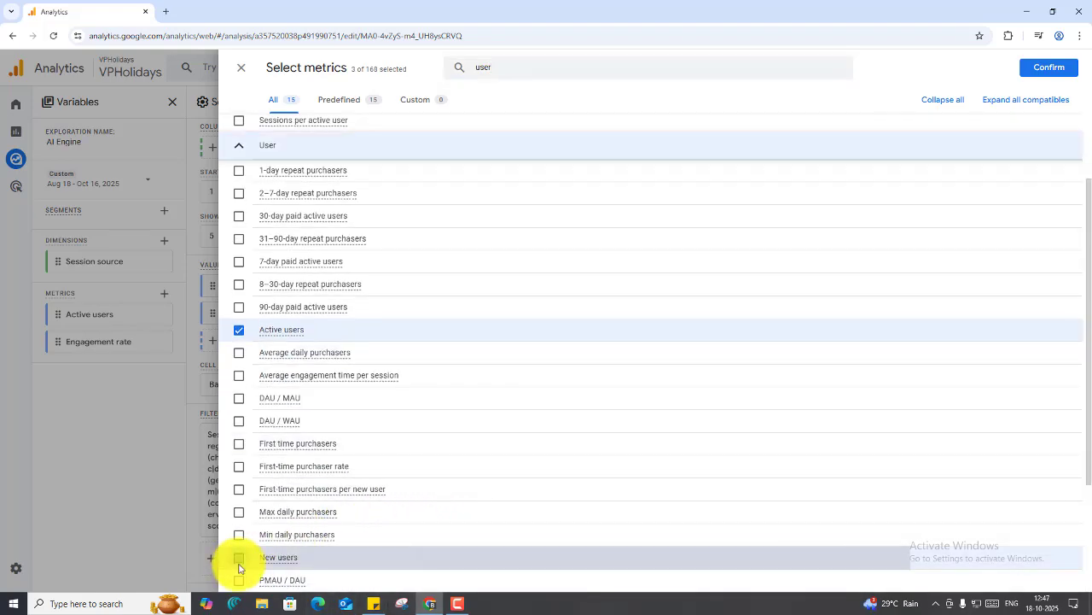
drag(1088, 367, 1091, 478)
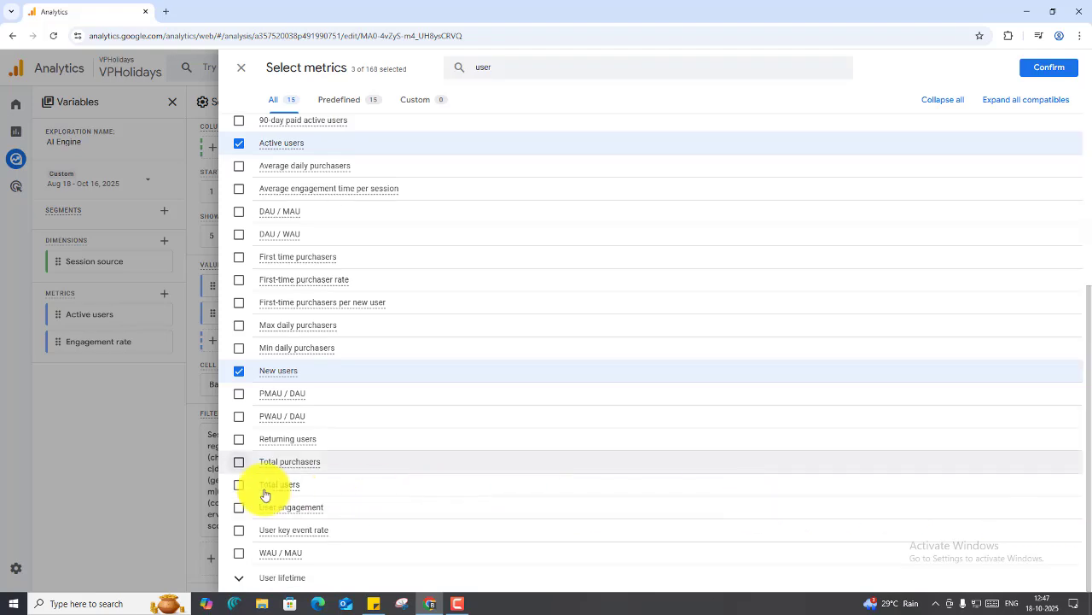
click(241, 487)
click(1038, 69)
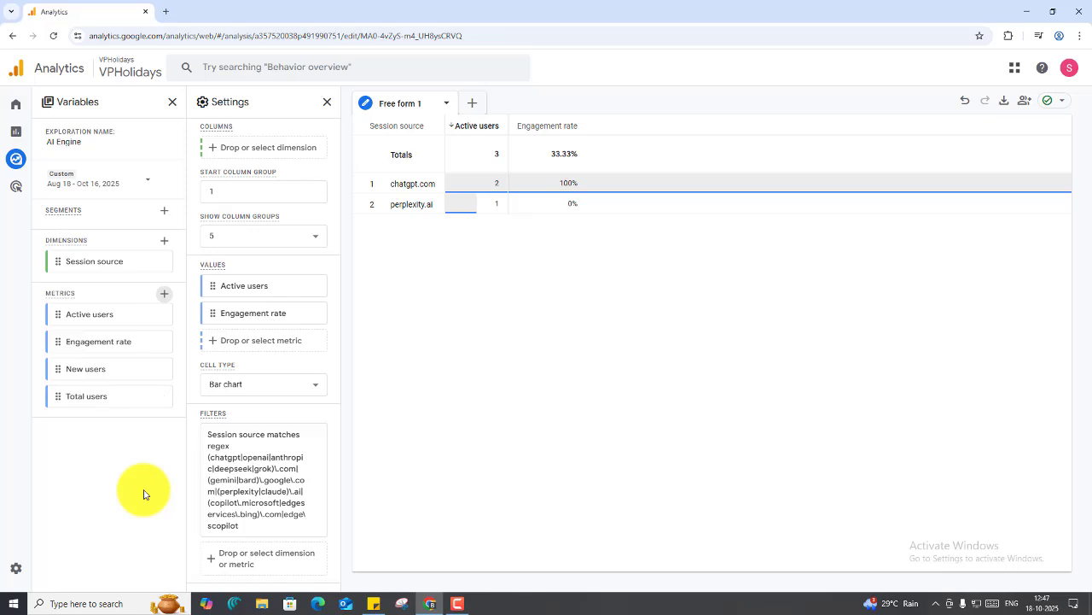
double_click(97, 368)
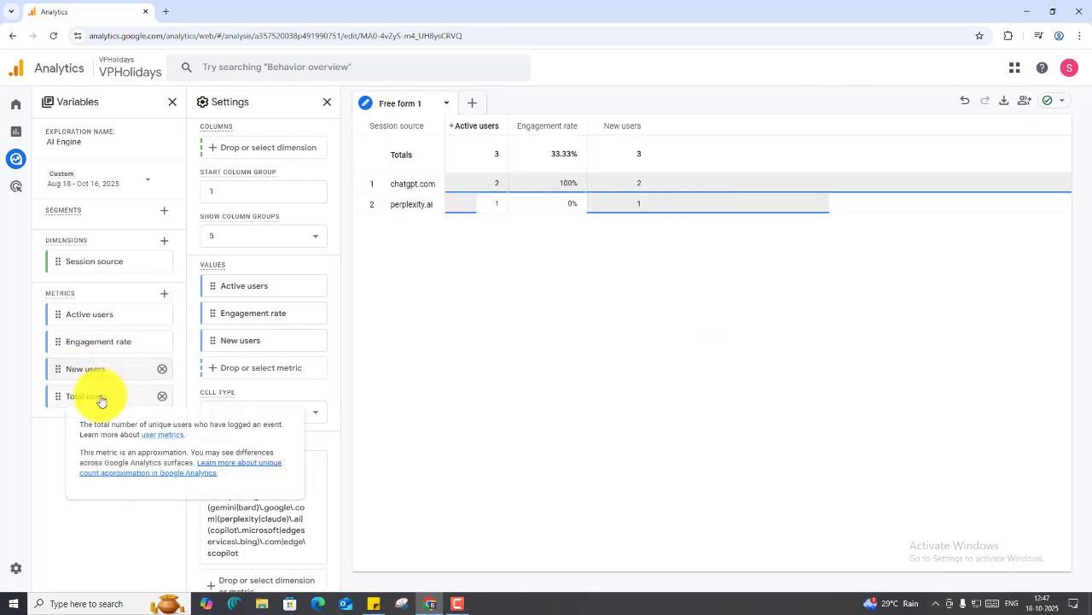
double_click(100, 397)
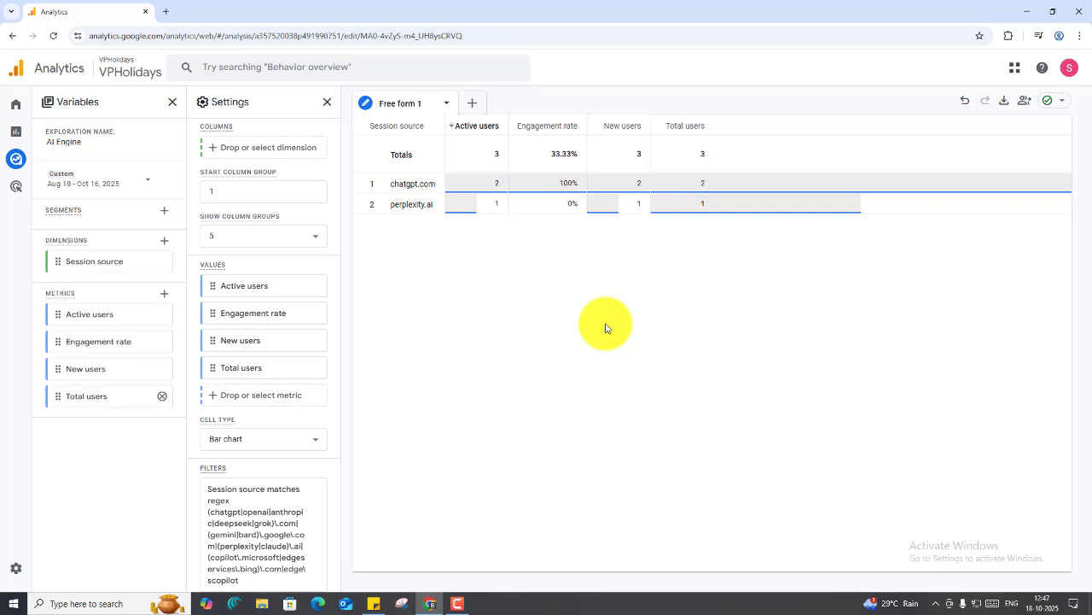
Remove the Total users and New users metrics from both the exploration's variables and the table's values
click(161, 396)
click(161, 369)
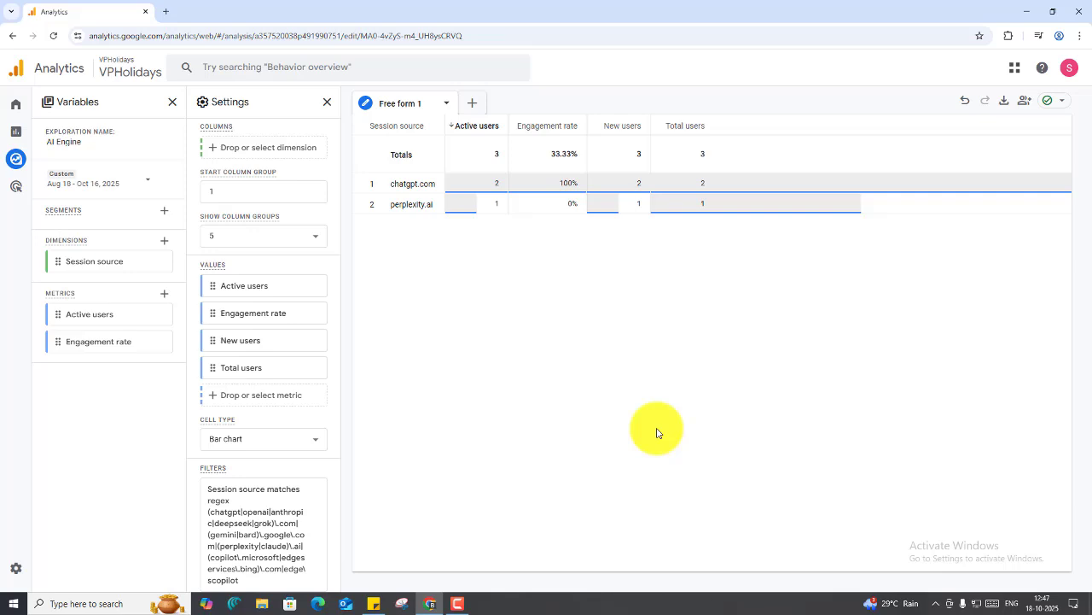
click(316, 368)
click(315, 344)
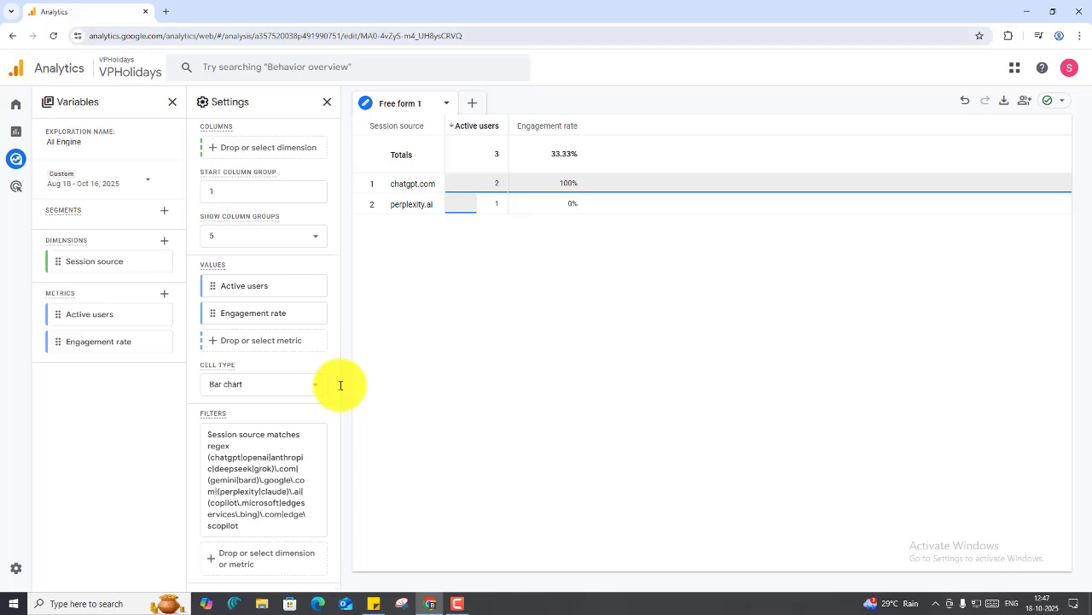
Return to the Explorations list and view the available actions for the AI Engine exploration, leaving it as it is
click(21, 160)
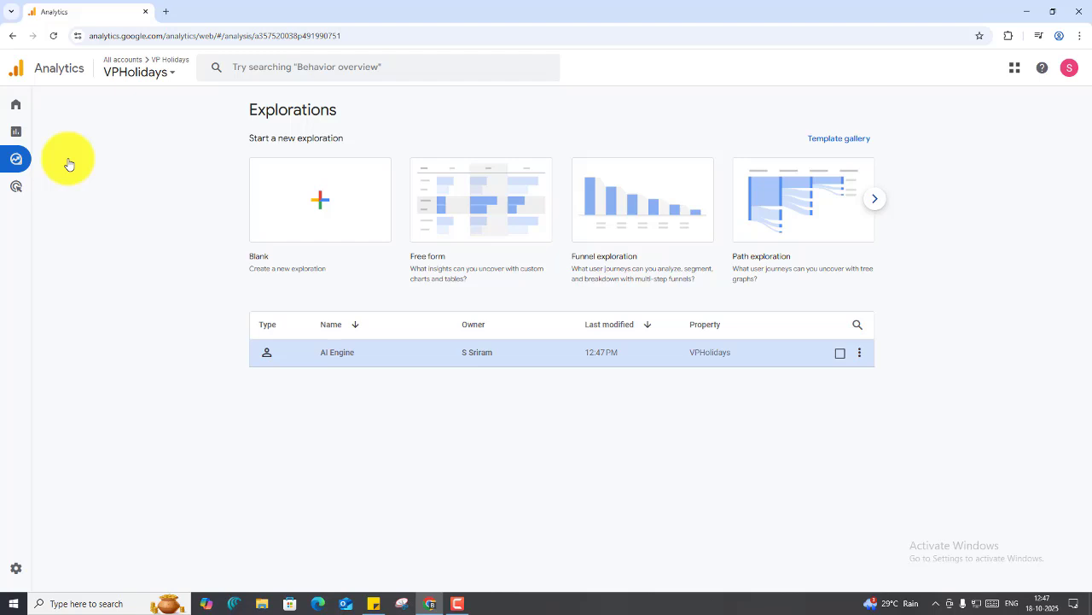
click(863, 357)
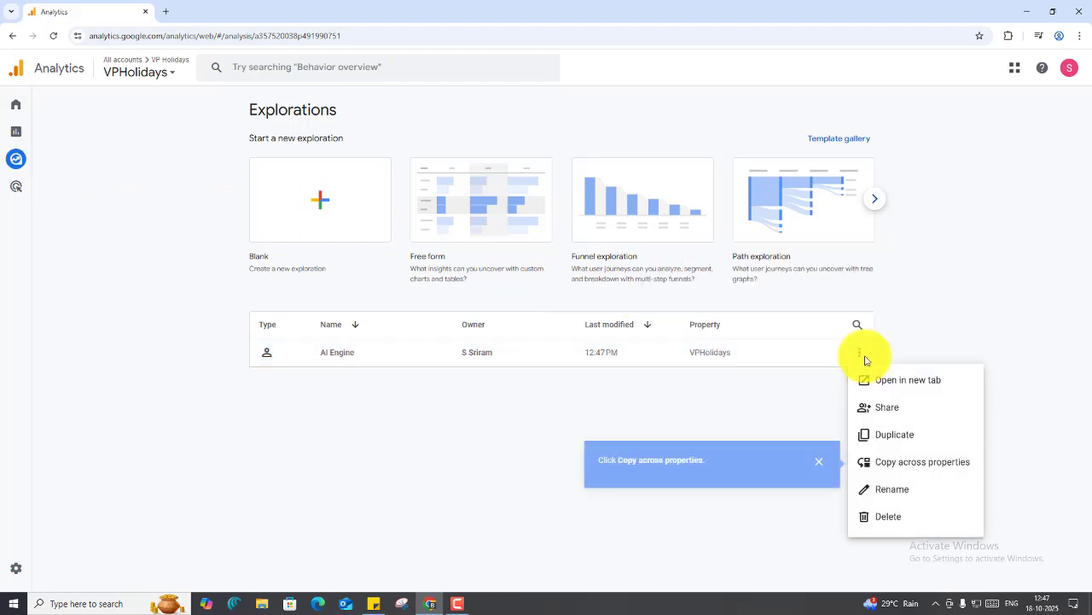
click(525, 417)
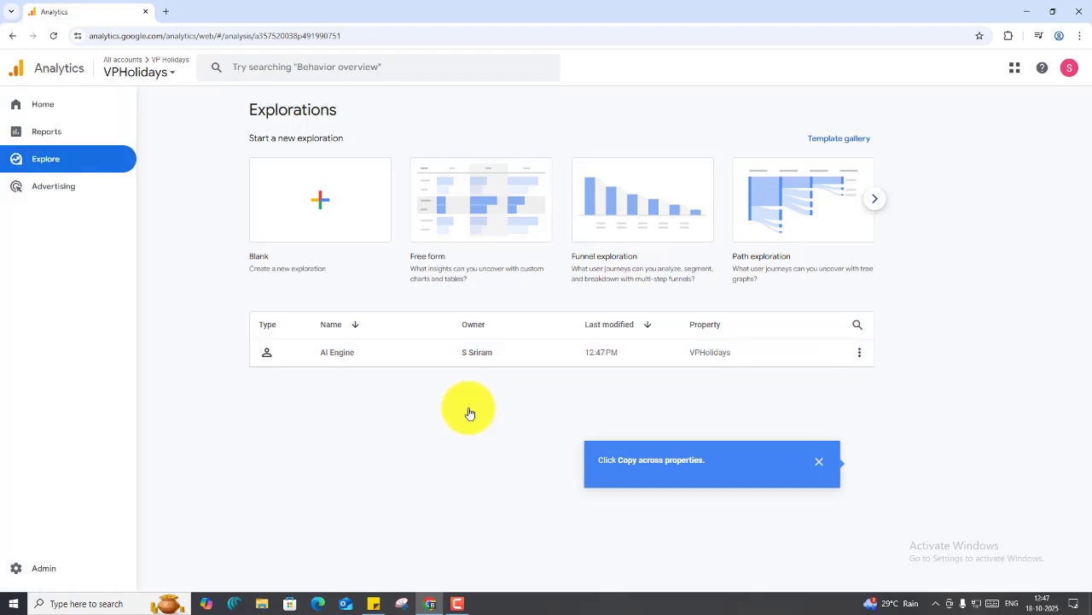
Open the Traffic acquisition report under Generate leads, followed by the Lead acquisition report
click(68, 135)
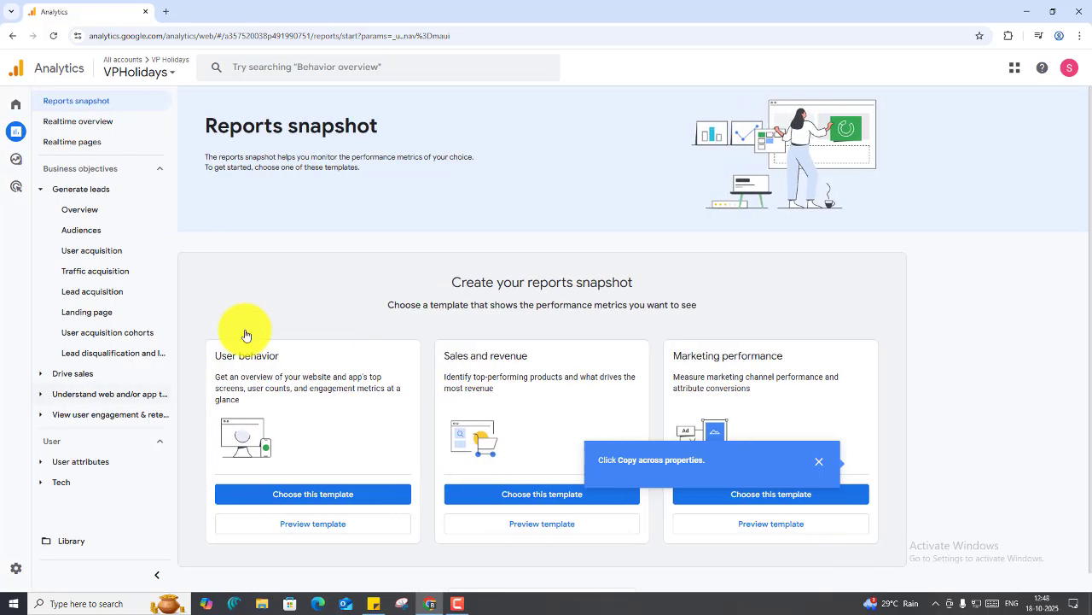
click(115, 275)
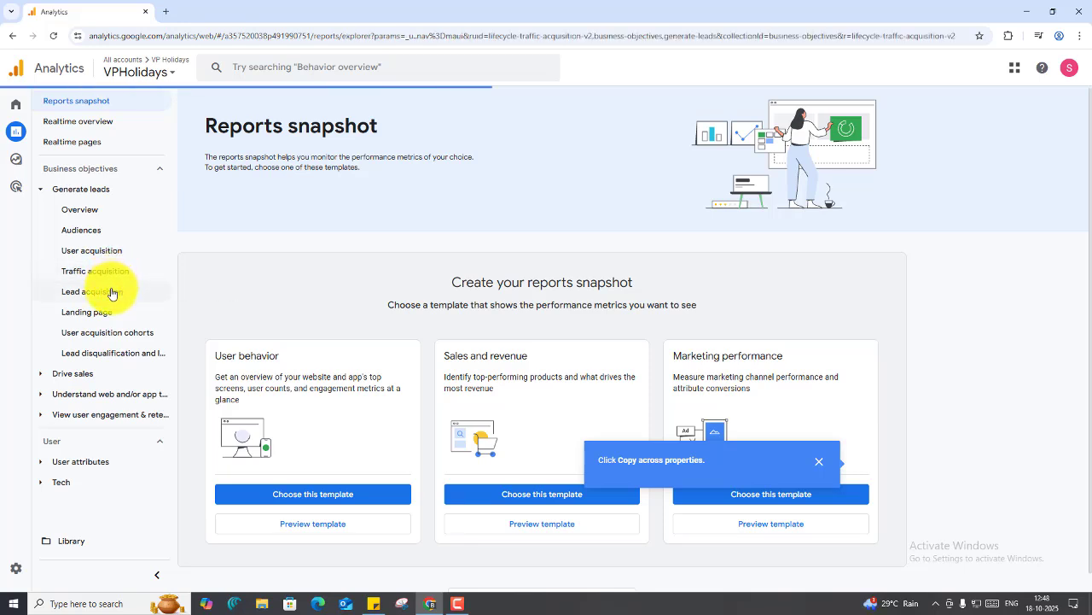
click(111, 292)
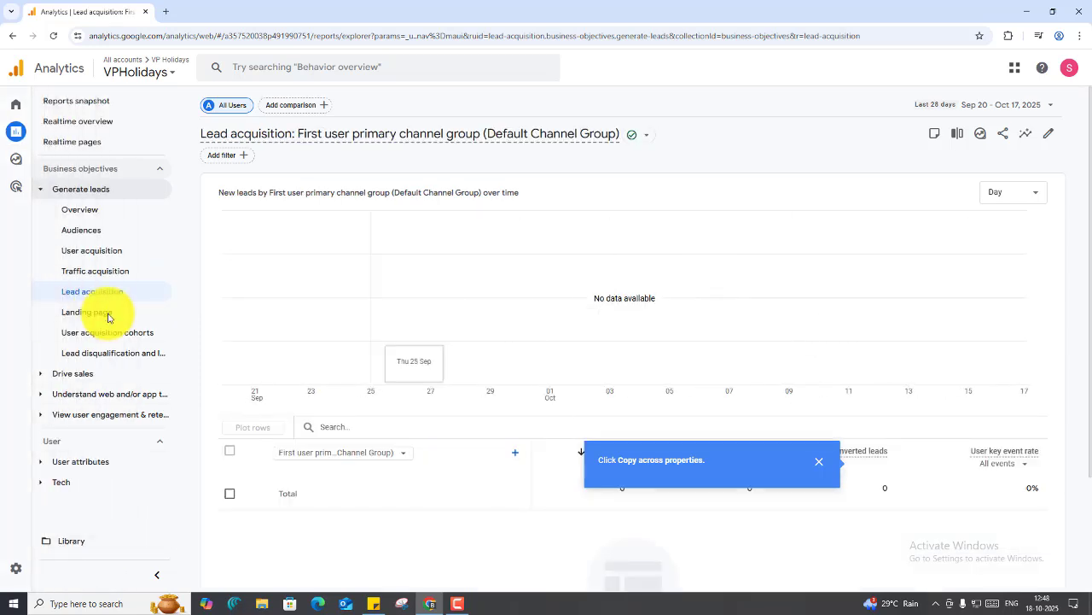
Create a new detail report in the Library from the Traffic acquisition template
click(68, 542)
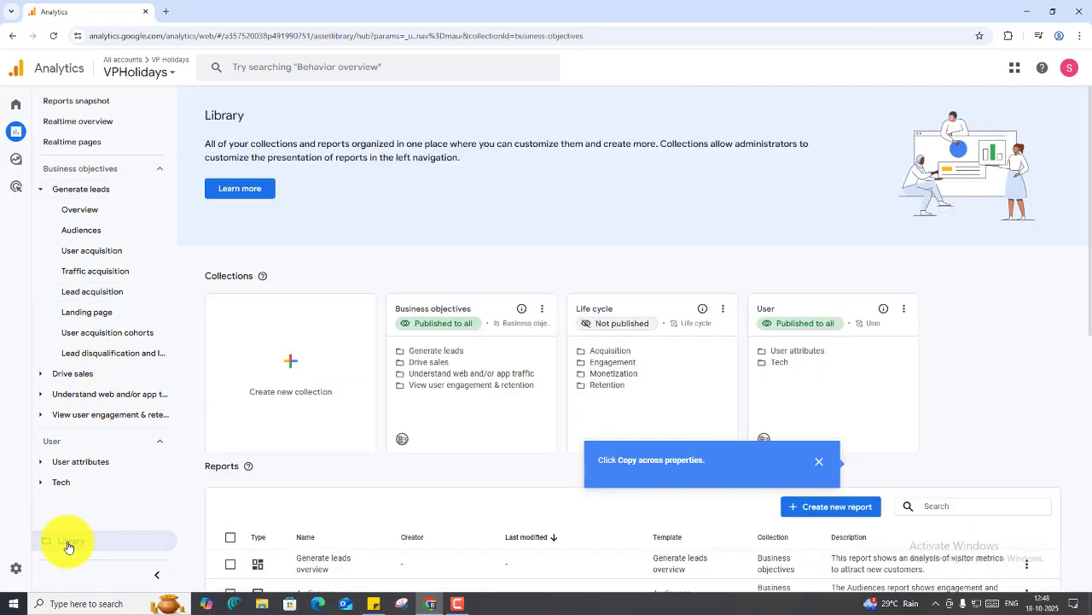
click(829, 506)
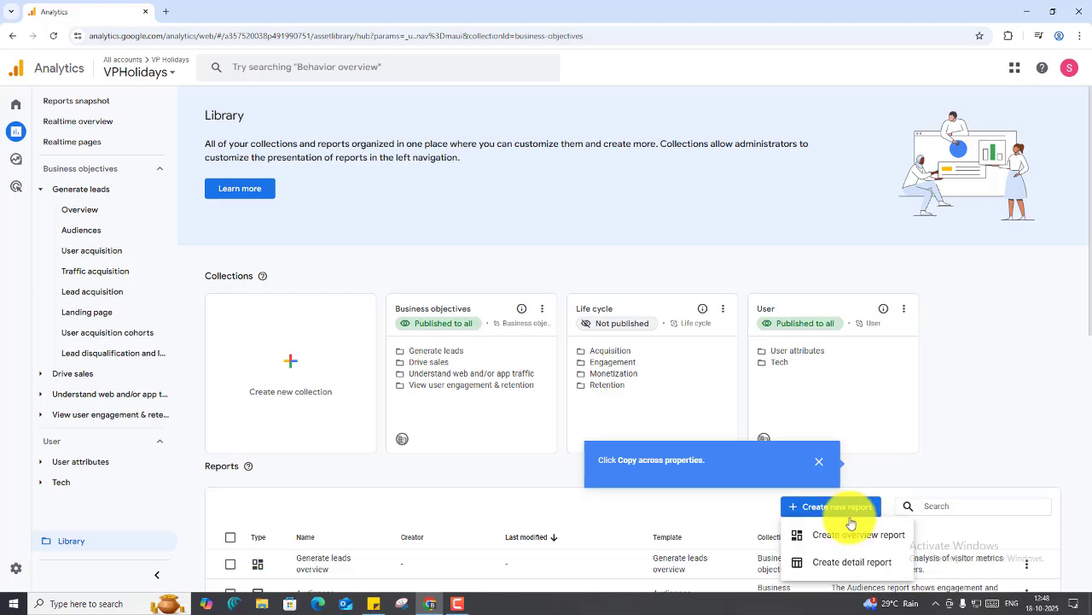
click(851, 564)
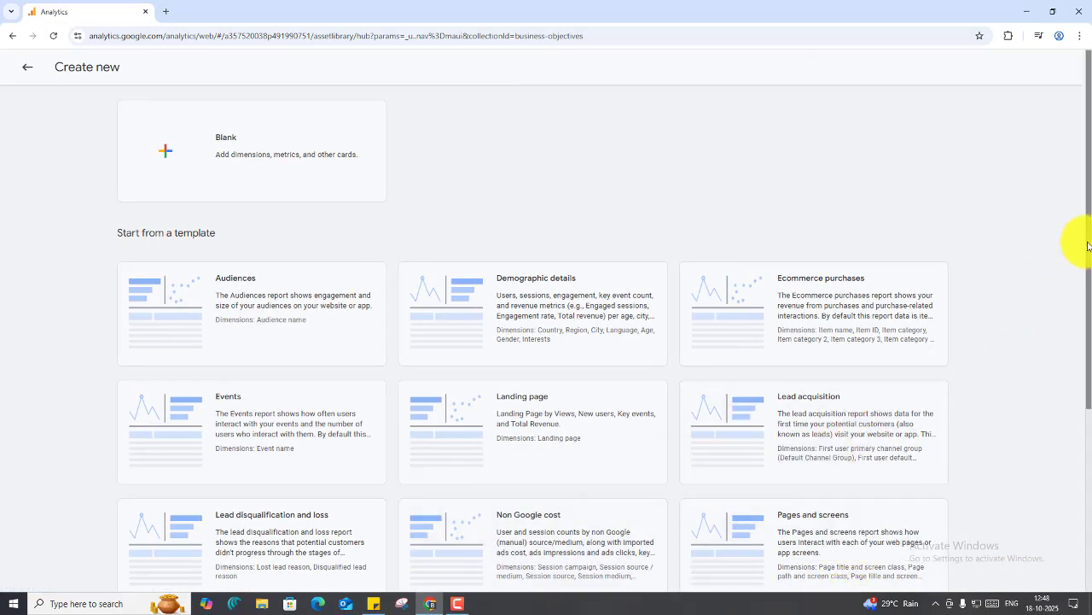
drag(1088, 247, 1086, 371)
click(810, 487)
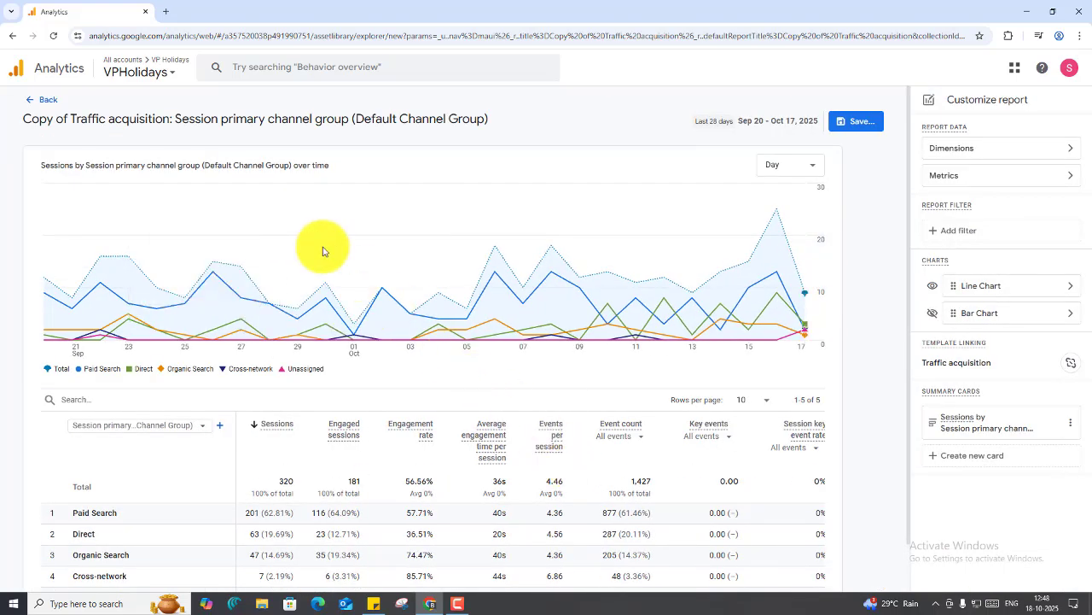
View the primary dimensions of the copied Traffic acquisition report and return to its customization options
click(173, 117)
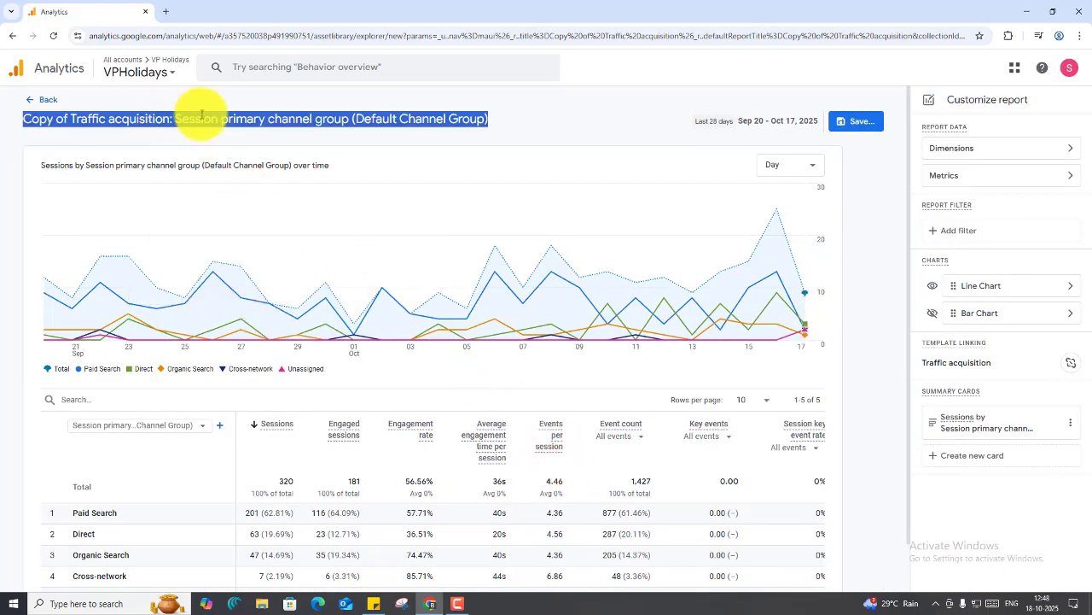
triple_click(201, 117)
click(202, 117)
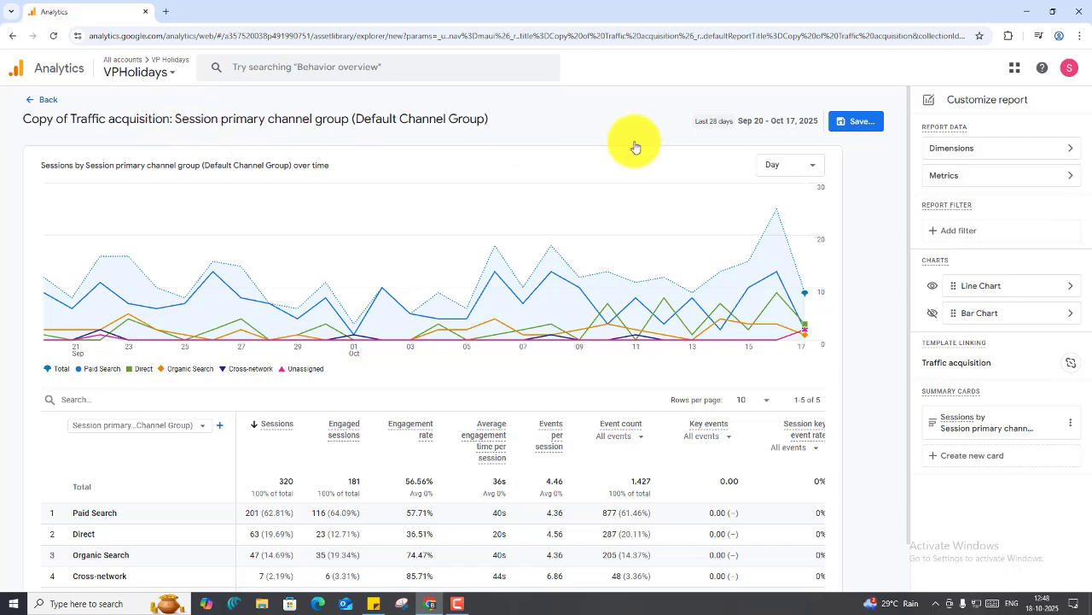
click(1001, 153)
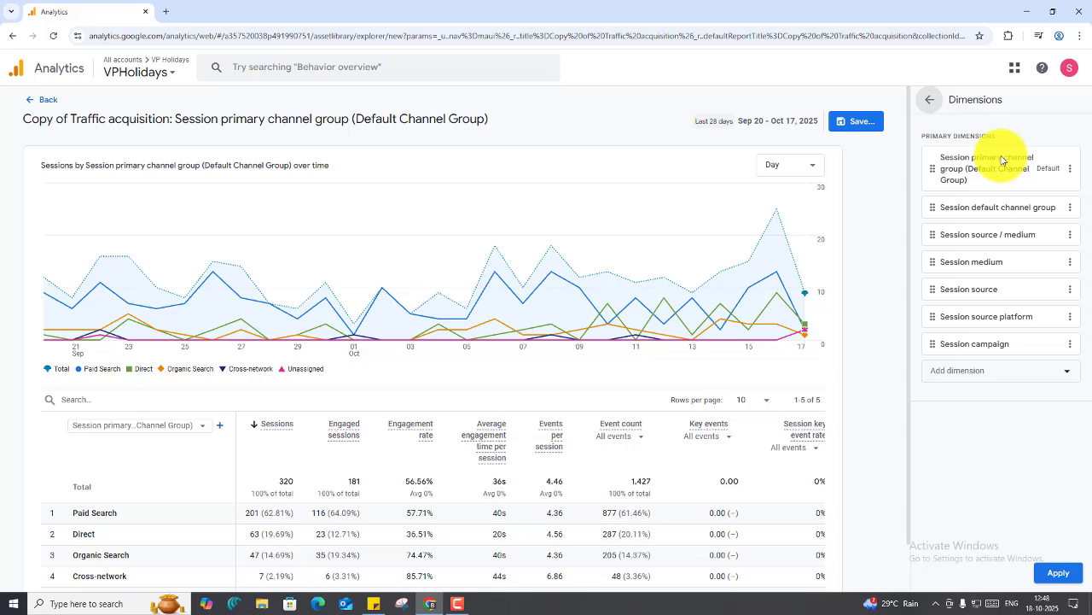
click(929, 103)
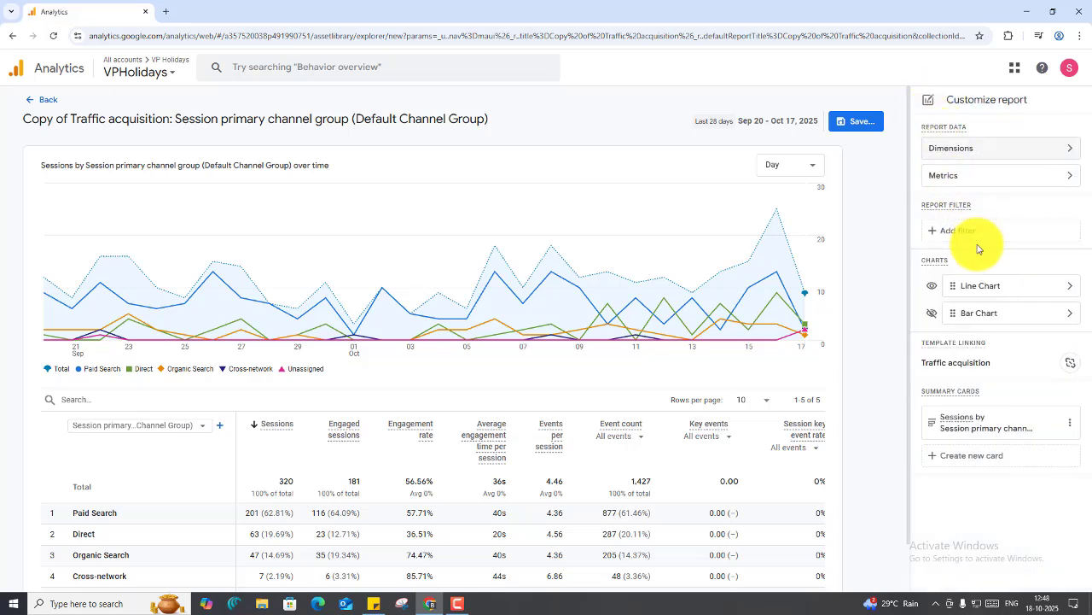
Add a report filter with a condition on the Session source dimension
click(982, 232)
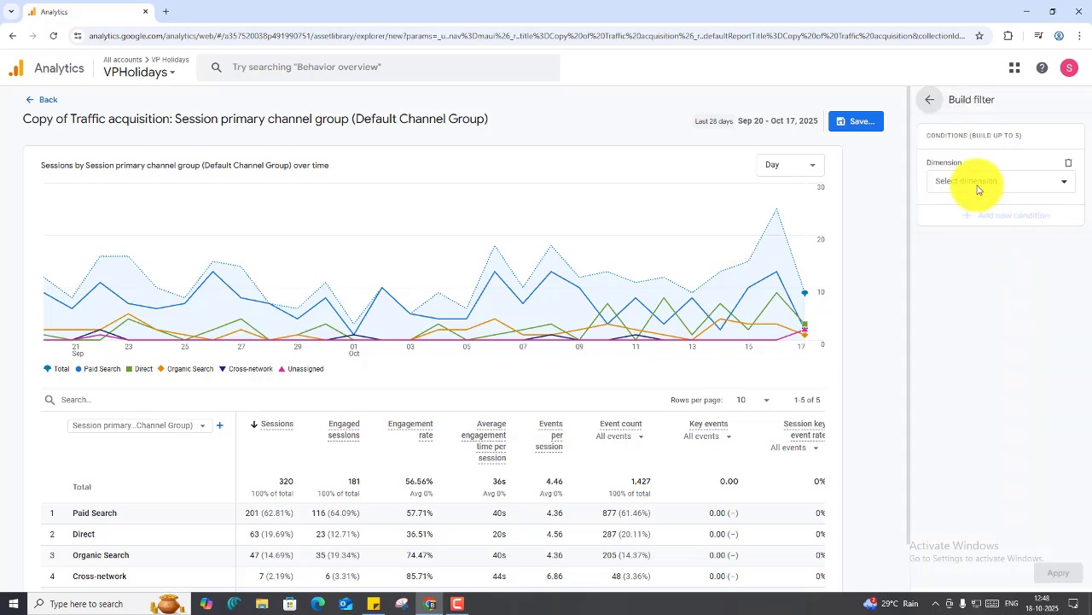
click(978, 183)
text(ses)
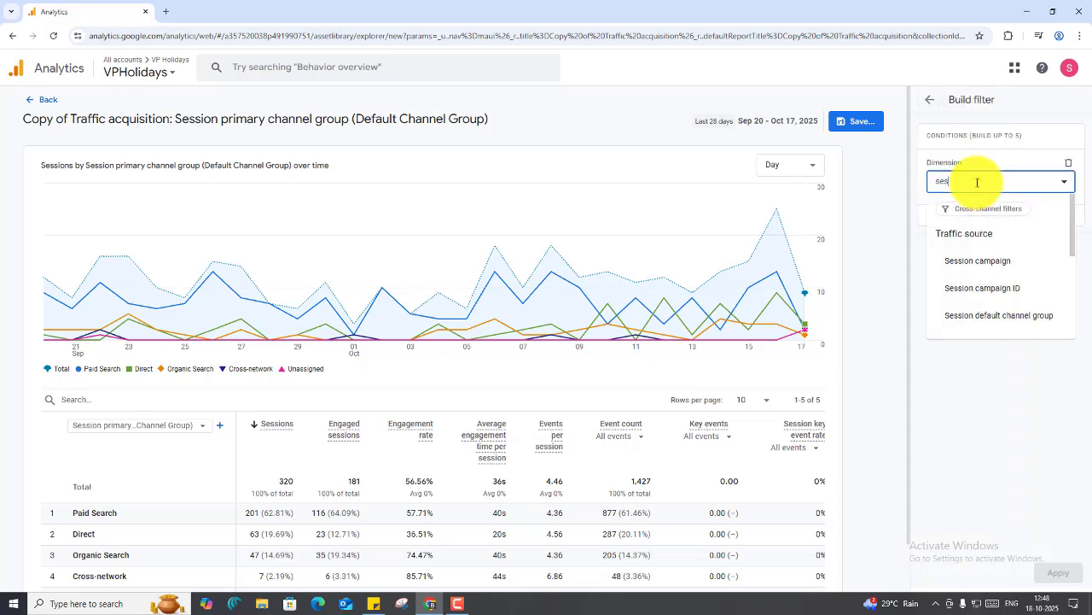
text(sion s)
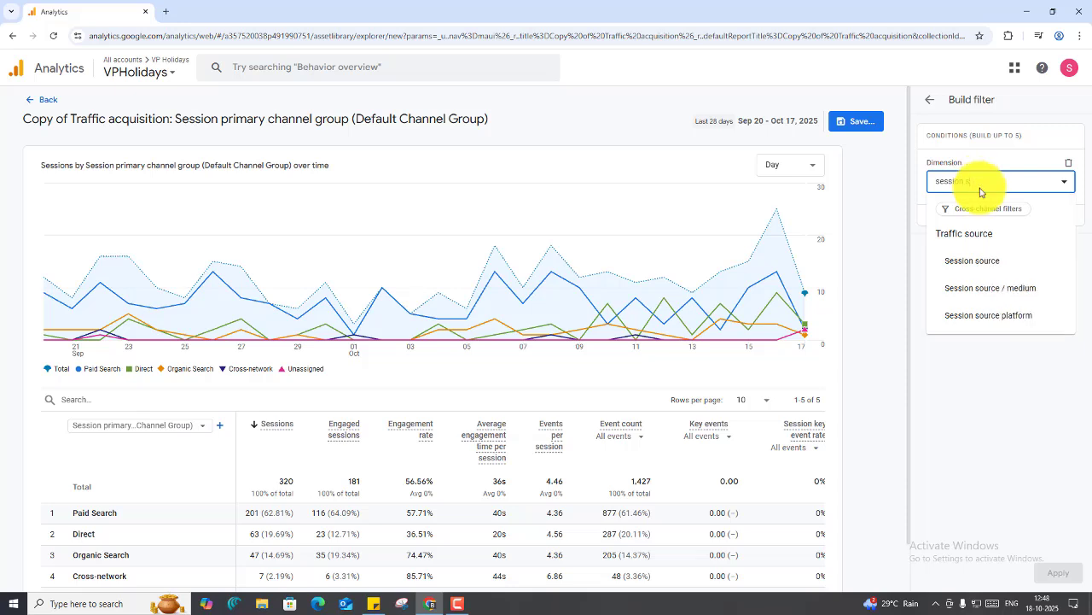
click(1011, 256)
Apply a "matches regex" condition covering chatgpt, openai, anthropic, deepseek, grok, gemini, bard, perplexity, claude, copilot.microsoft and edgeservices.bing
click(997, 233)
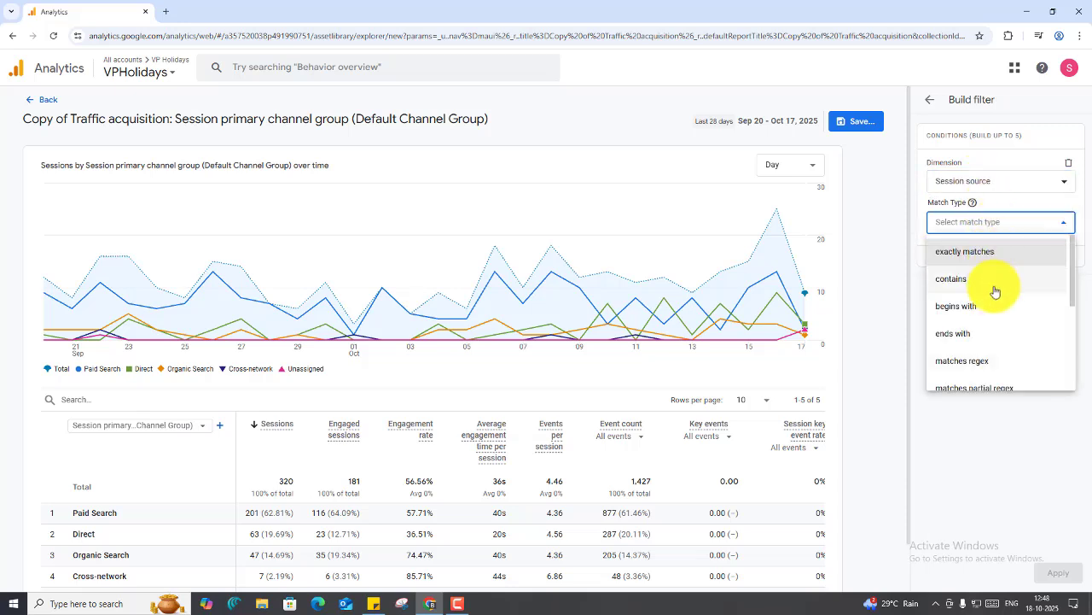
click(987, 359)
click(994, 260)
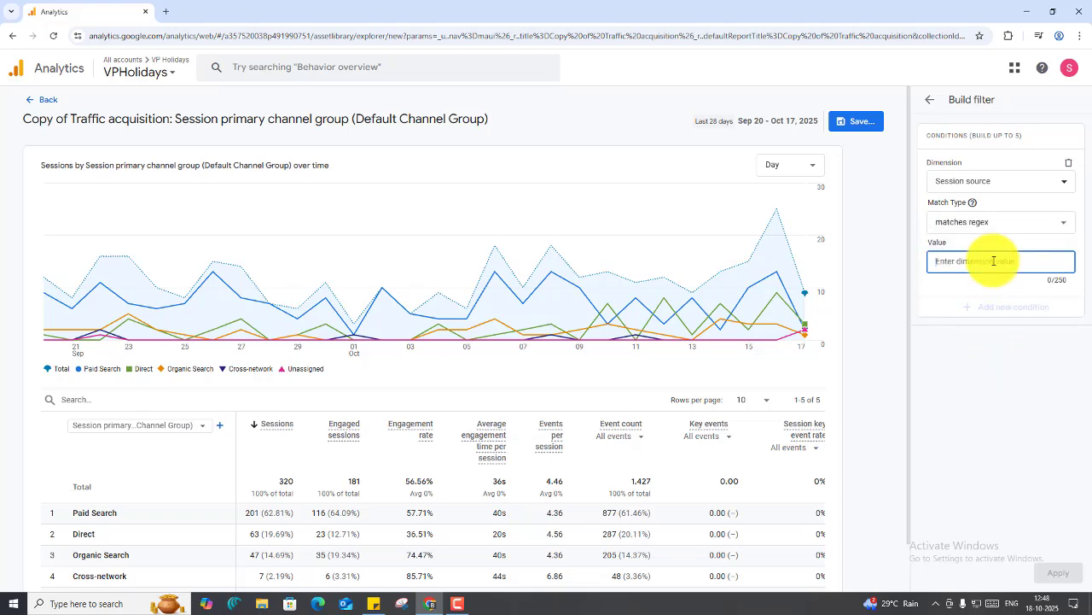
text((chatgpt|openai|anthropic|deepseek|grok)\.com|(gemini|bard)\.google\.com|(perplexity|claude)\.ai|(copilot\.microsoft|edgeservices\.bing)\.com|edge\scopilot)
click(1055, 573)
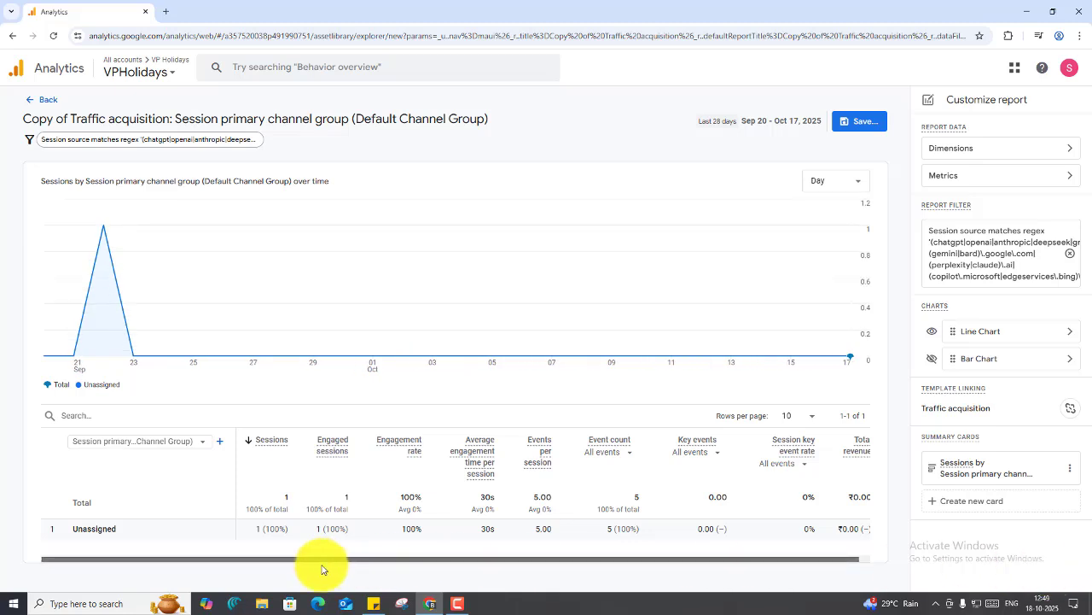
Look over the primary dimension choices for the report table, leaving the selected dimension as it is
click(202, 441)
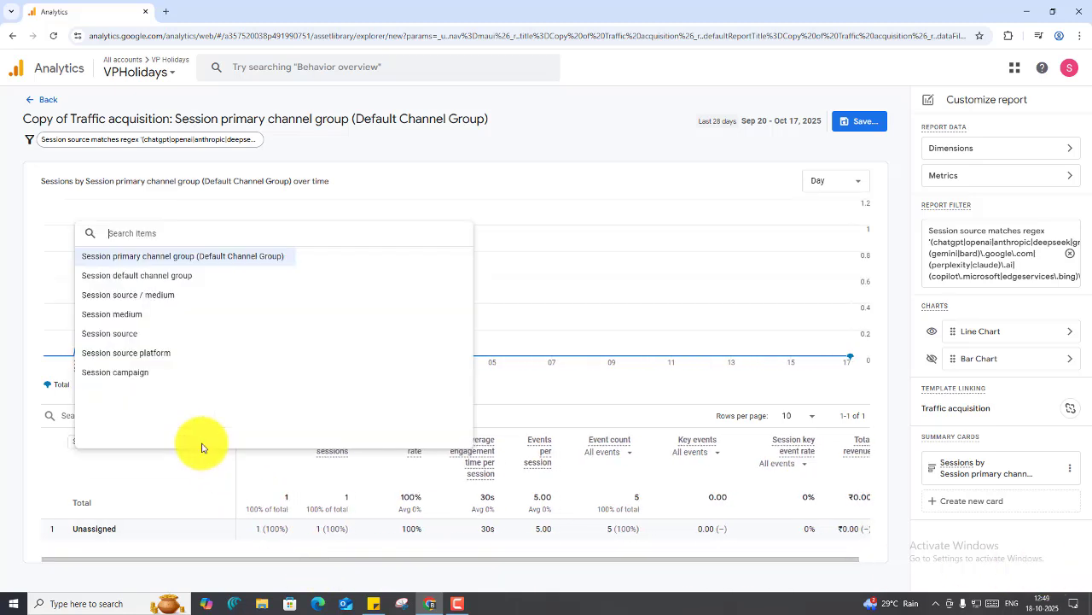
click(207, 573)
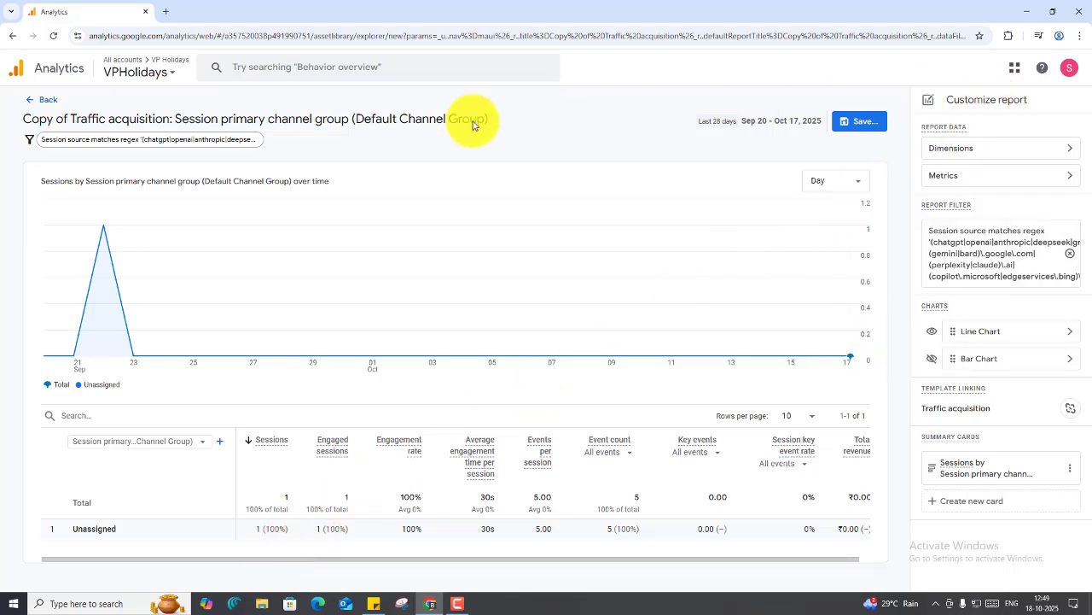
triple_click(381, 123)
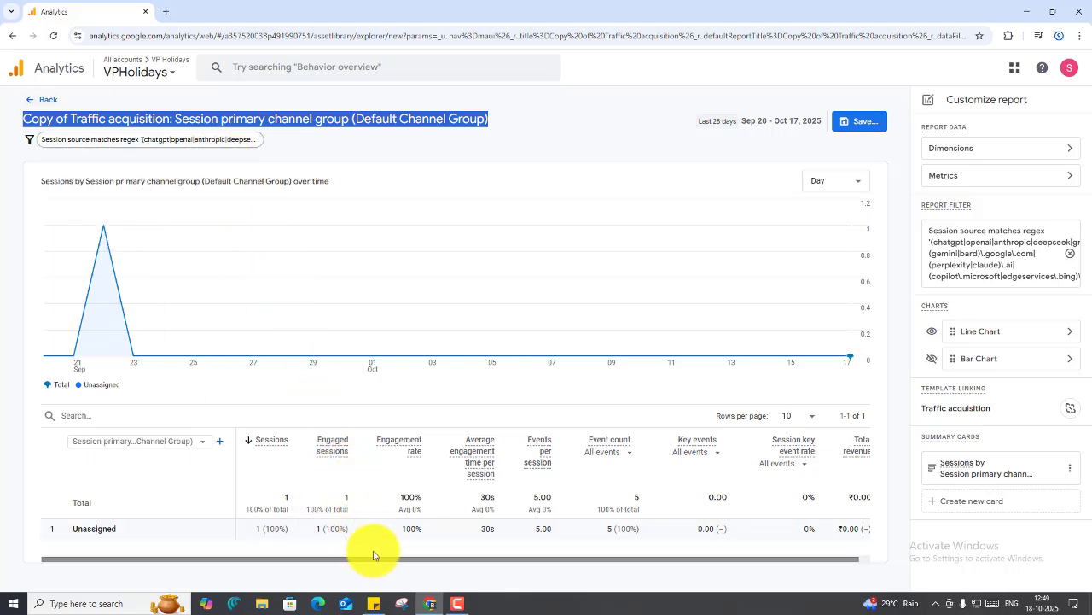
drag(393, 563, 323, 569)
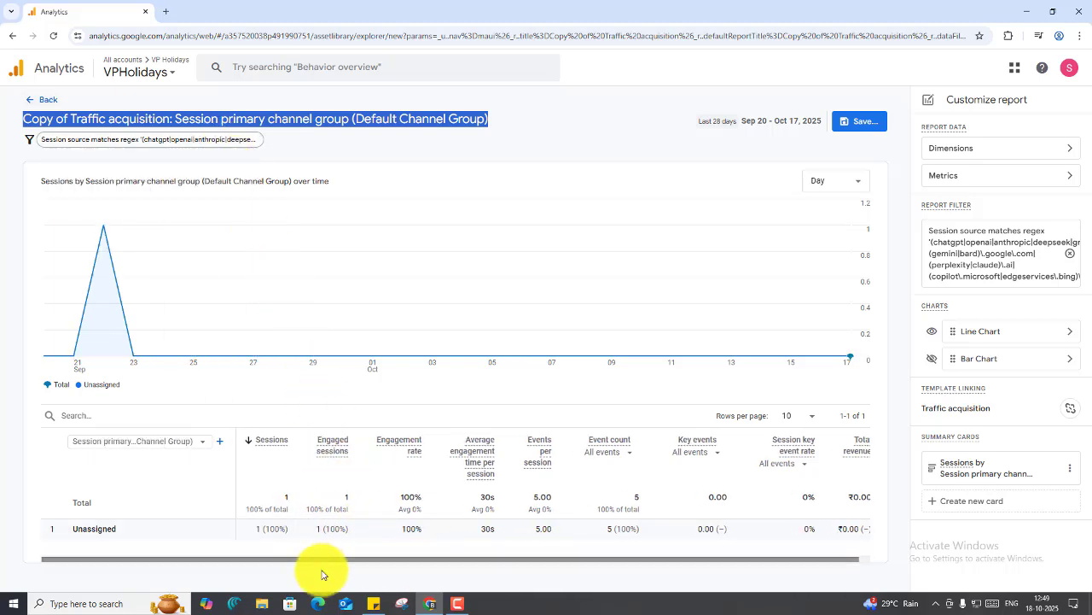
click(190, 450)
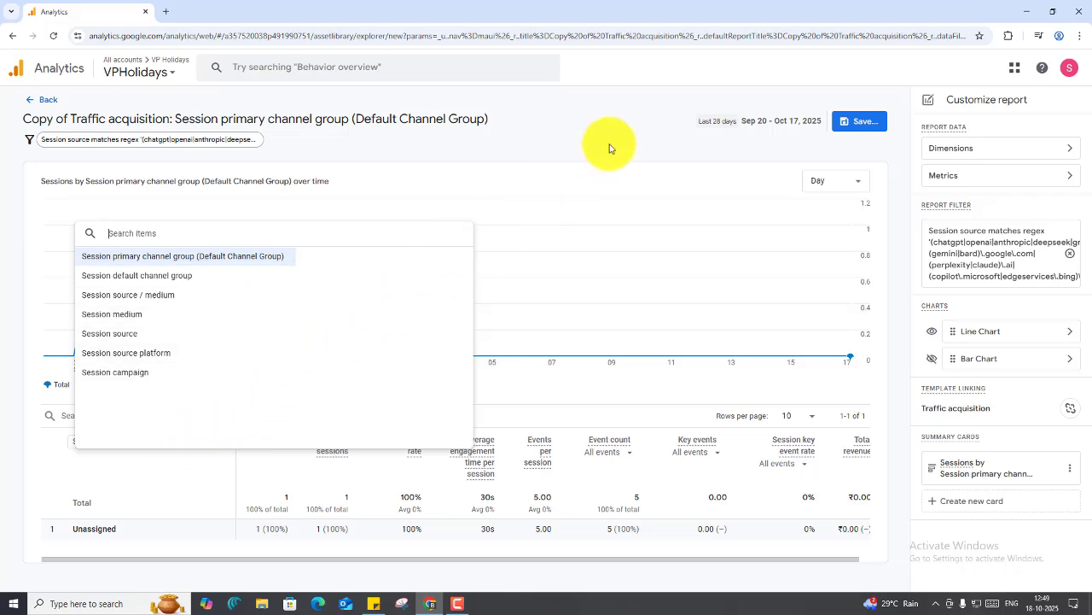
click(634, 130)
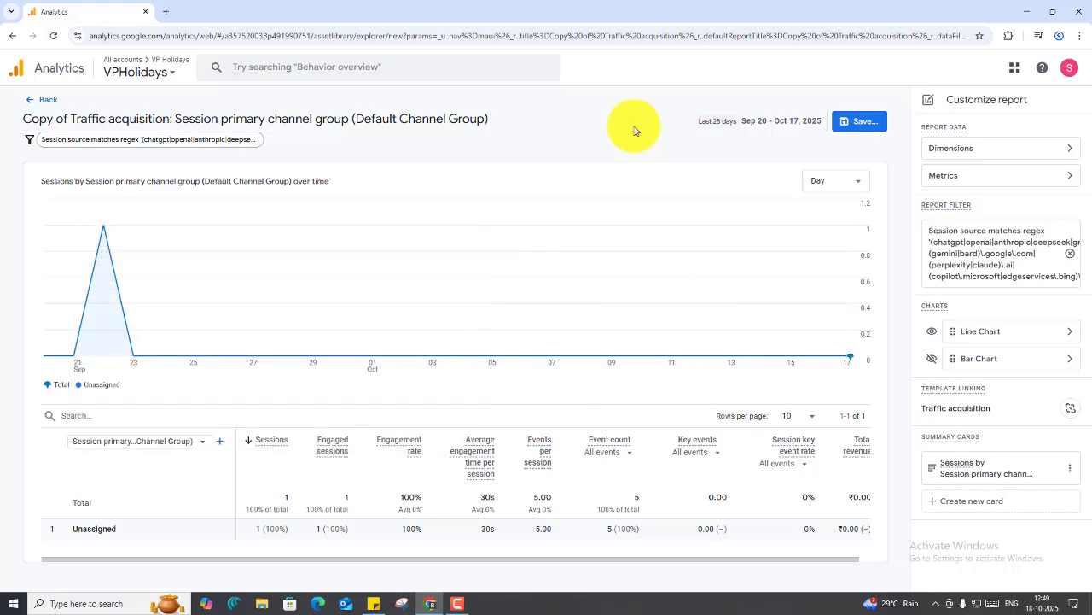
Save the filtered report as a new report named AI Engine and save the changes to the current report
click(856, 121)
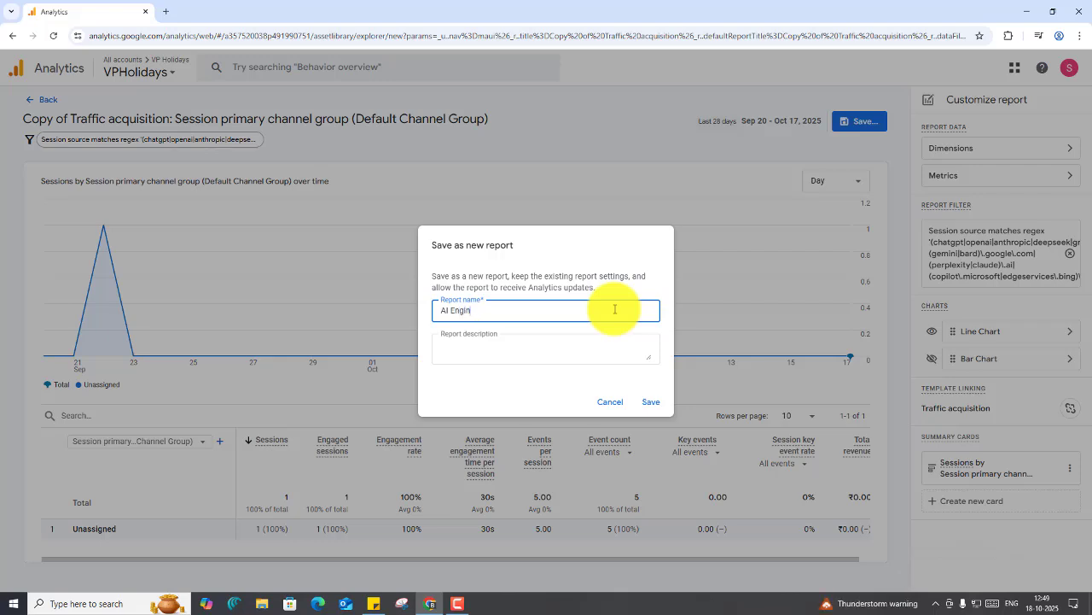
click(649, 402)
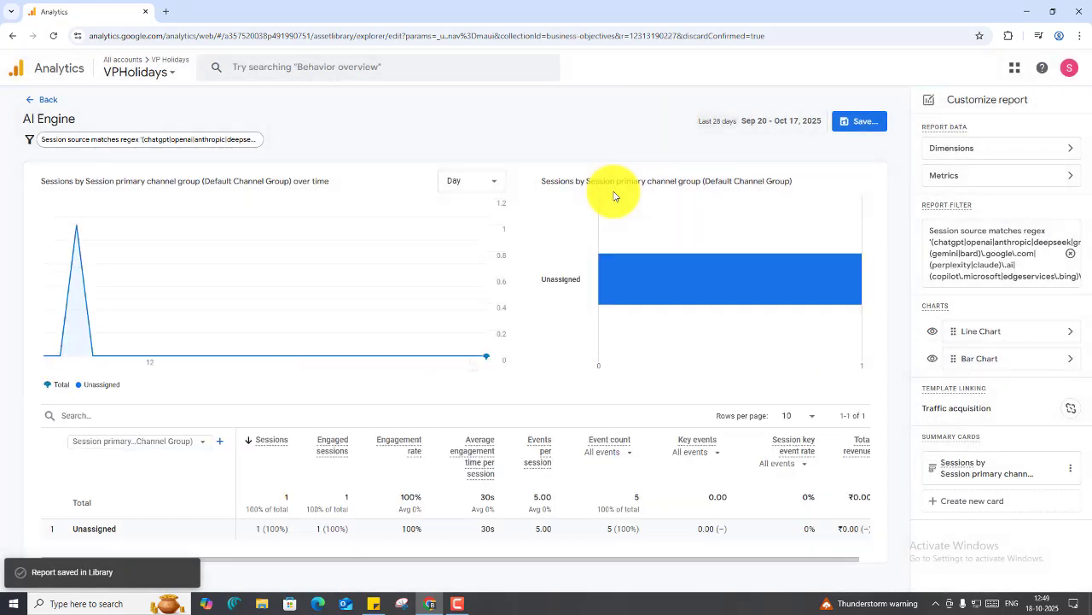
click(854, 127)
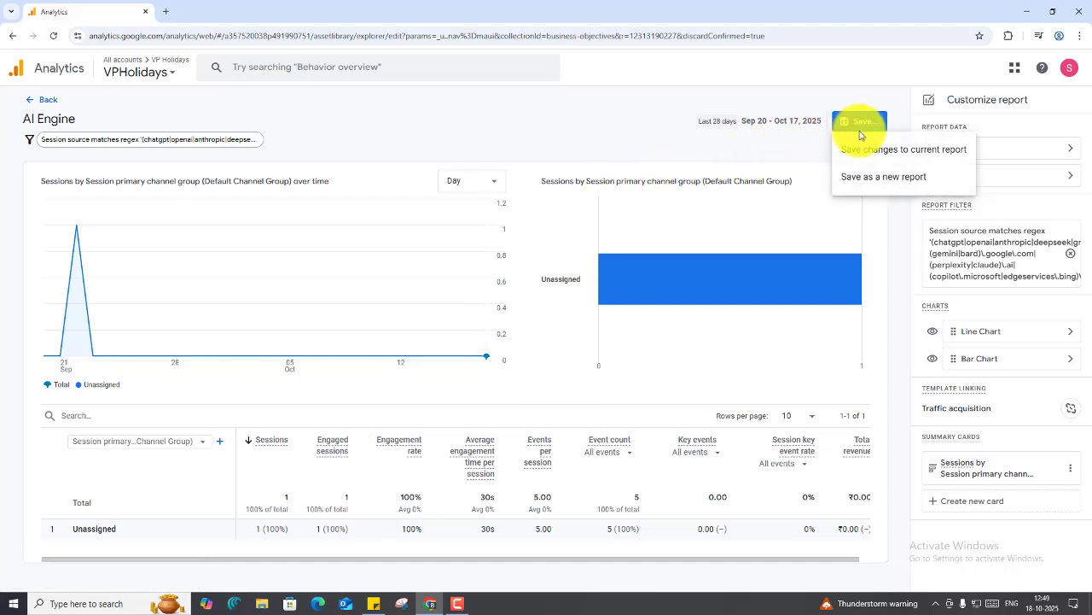
click(892, 161)
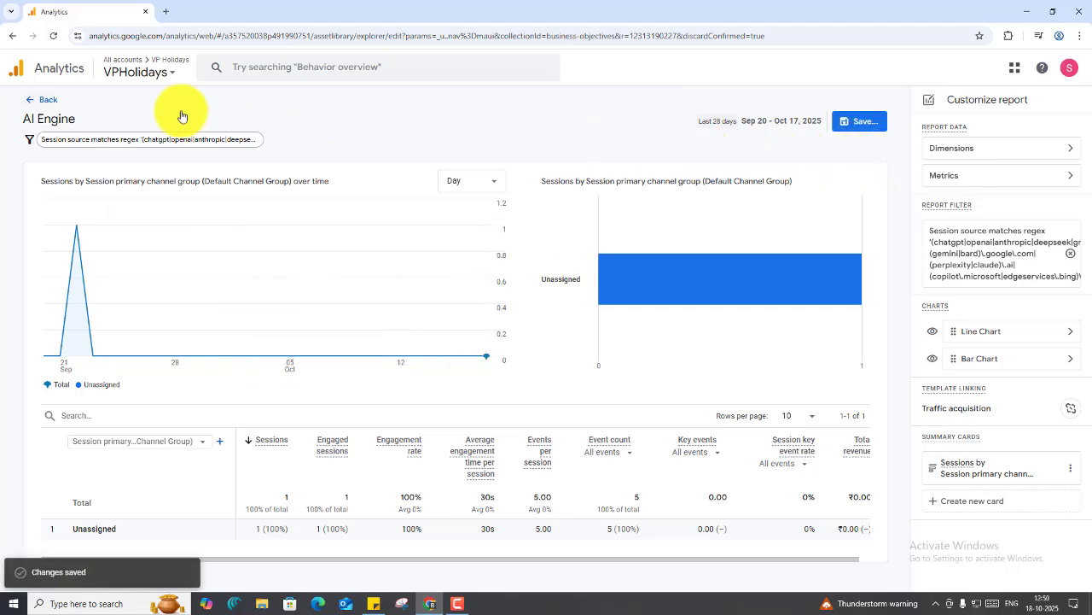
Return to the Library and locate the AI Engine report among the listed reports
click(27, 104)
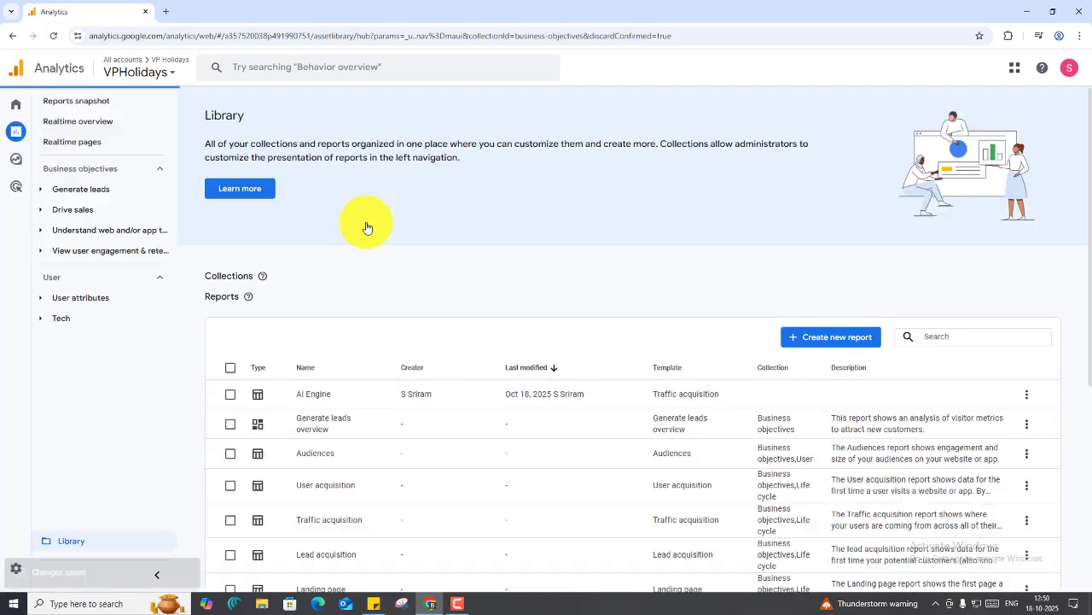
scroll(466, 515, down, 1)
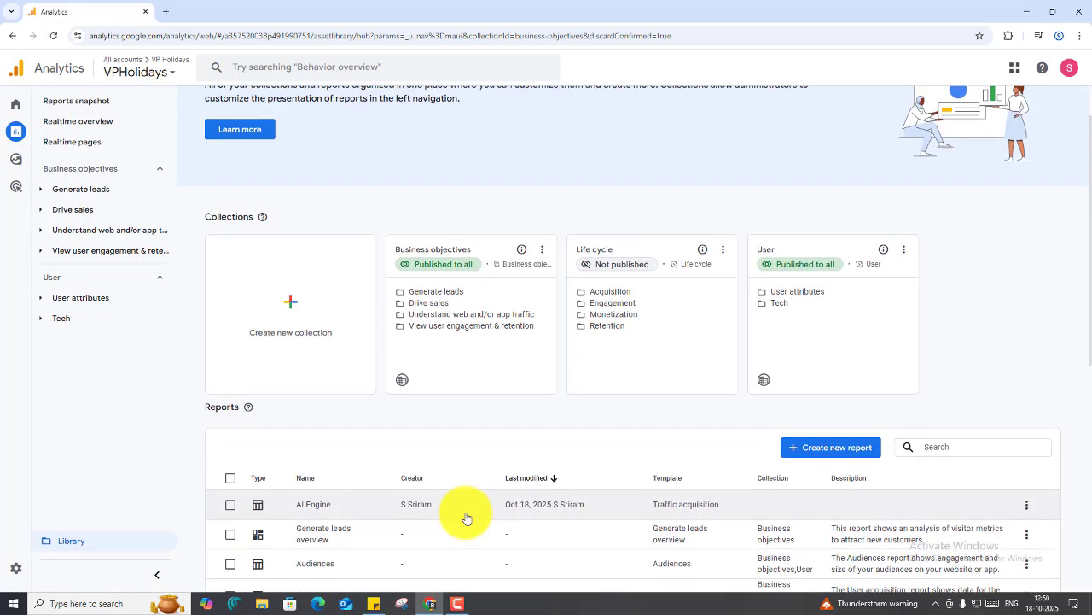
scroll(466, 517, up, 1)
scroll(466, 517, down, 2)
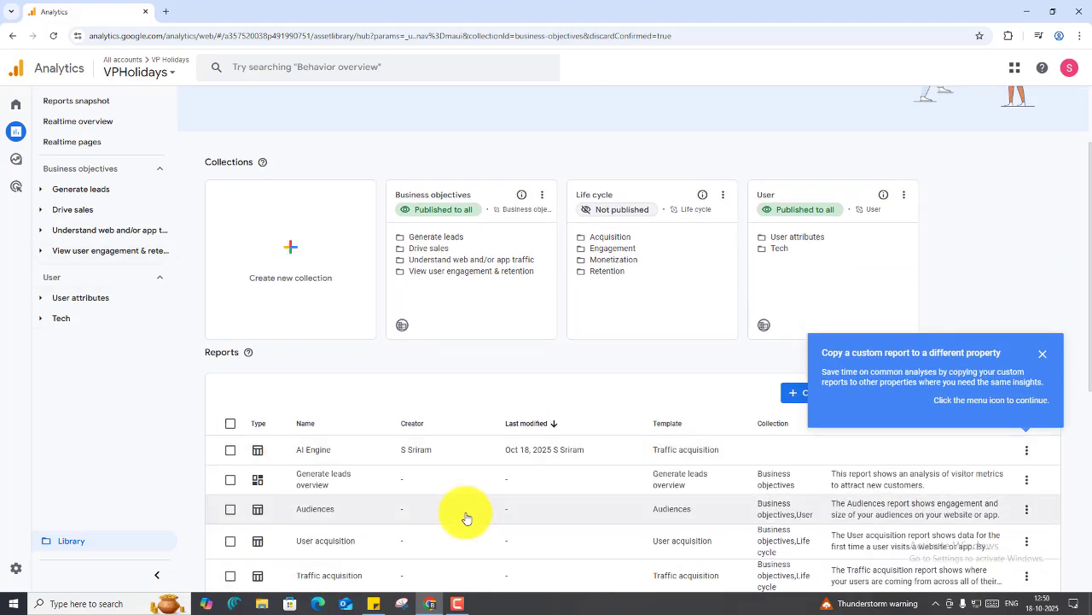
Expand View user engagement & retention, Drive sales and Generate leads in the report navigation and look through their reports
click(41, 254)
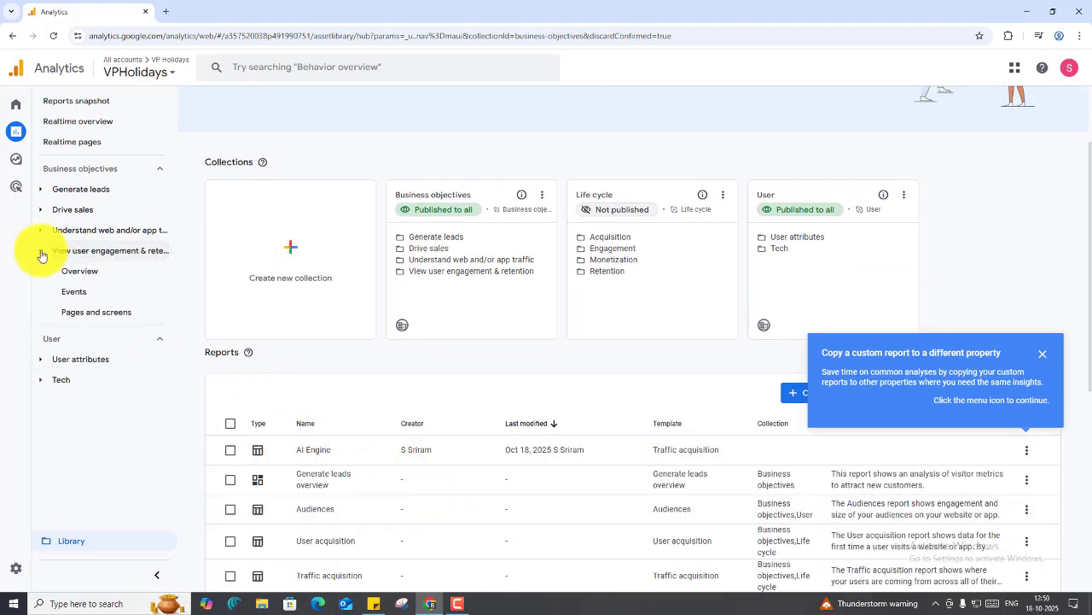
click(39, 229)
click(39, 224)
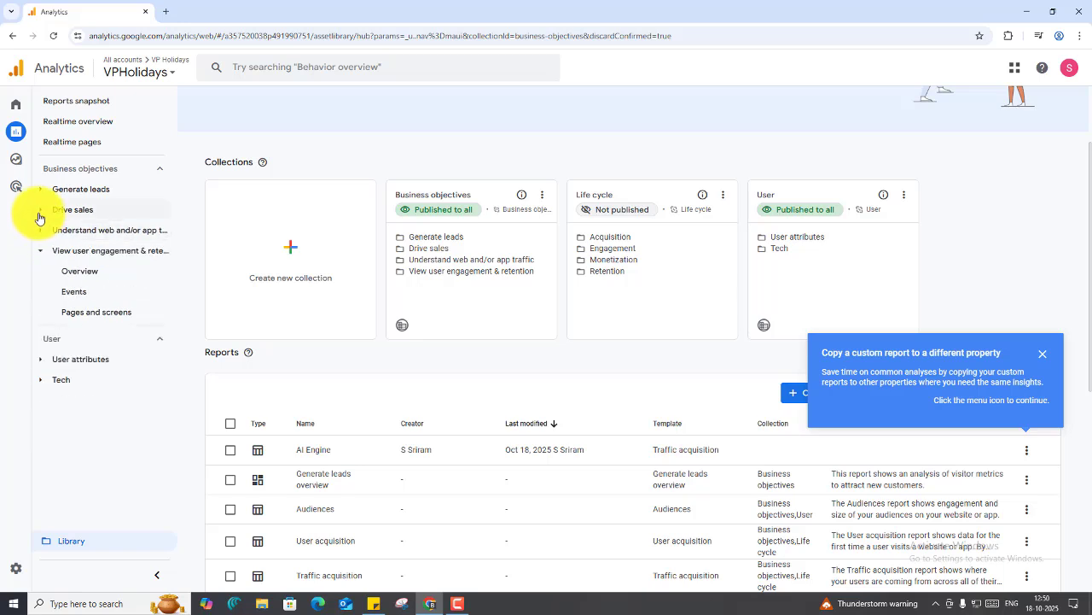
click(40, 210)
click(41, 190)
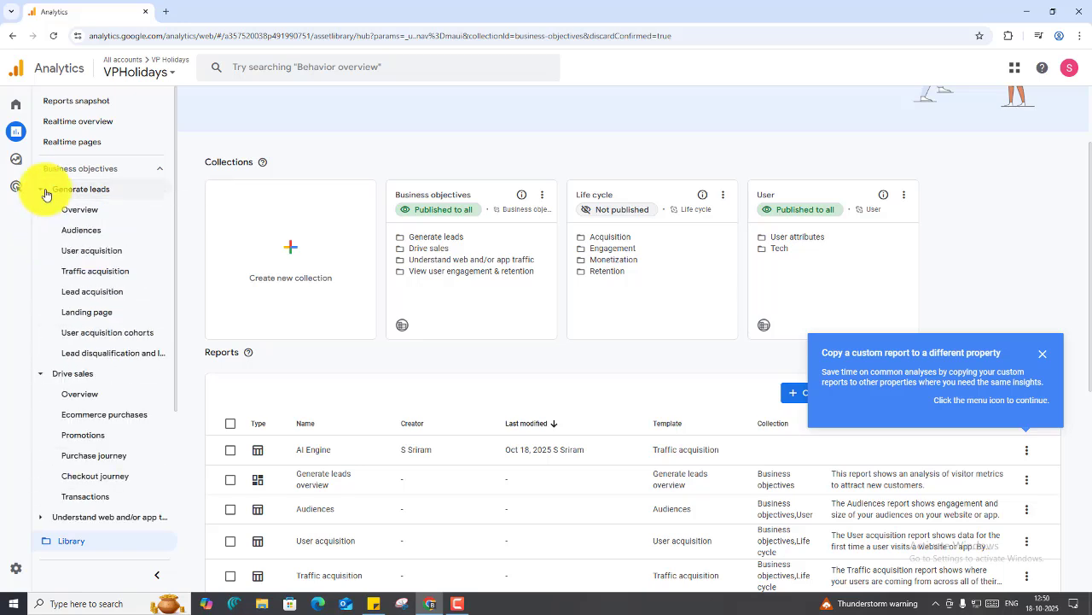
scroll(128, 422, down, 3)
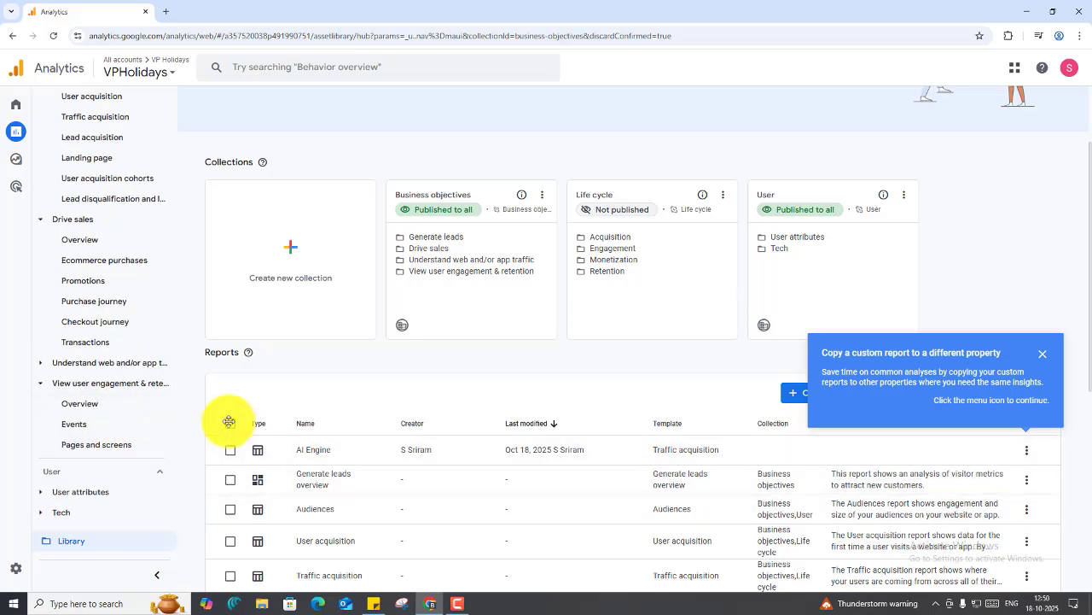
Open the Business objectives collection for editing and look through its topics and available detail reports, dismissing the help hints
click(1042, 354)
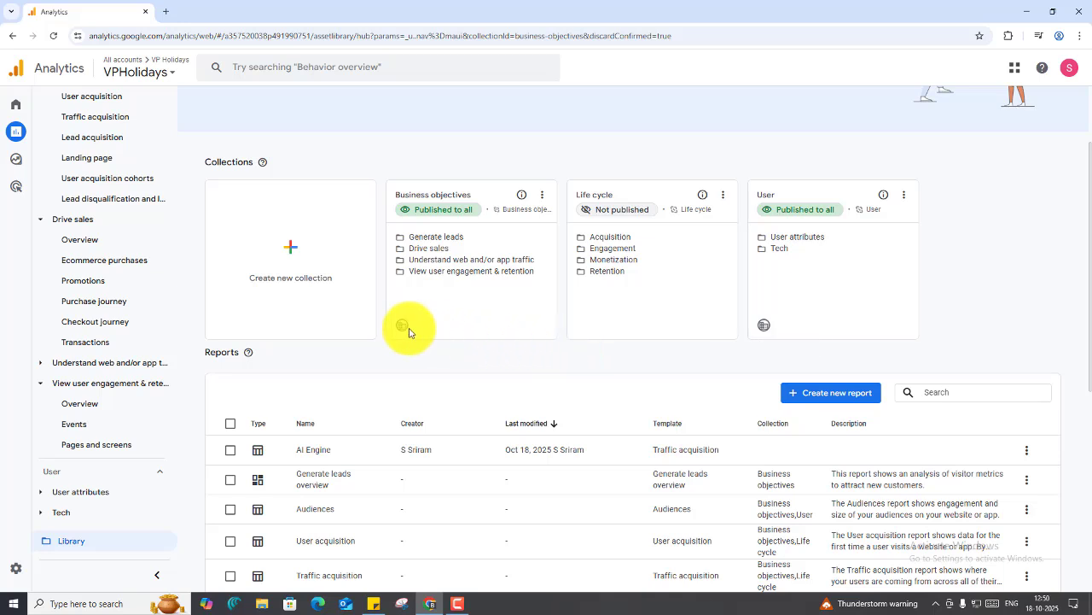
mouse_move(403, 327)
click(542, 197)
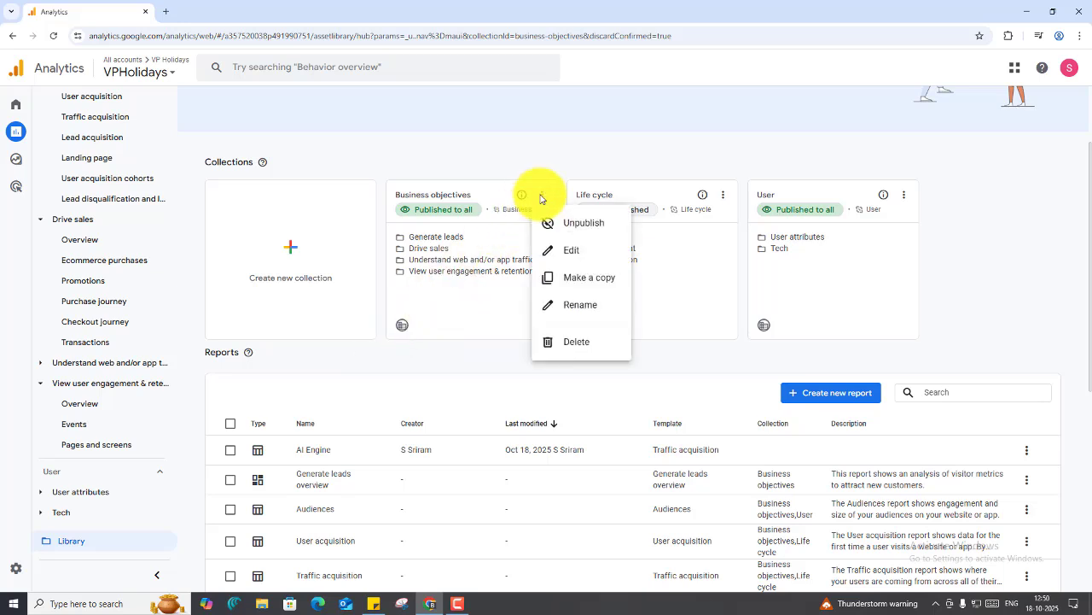
click(572, 255)
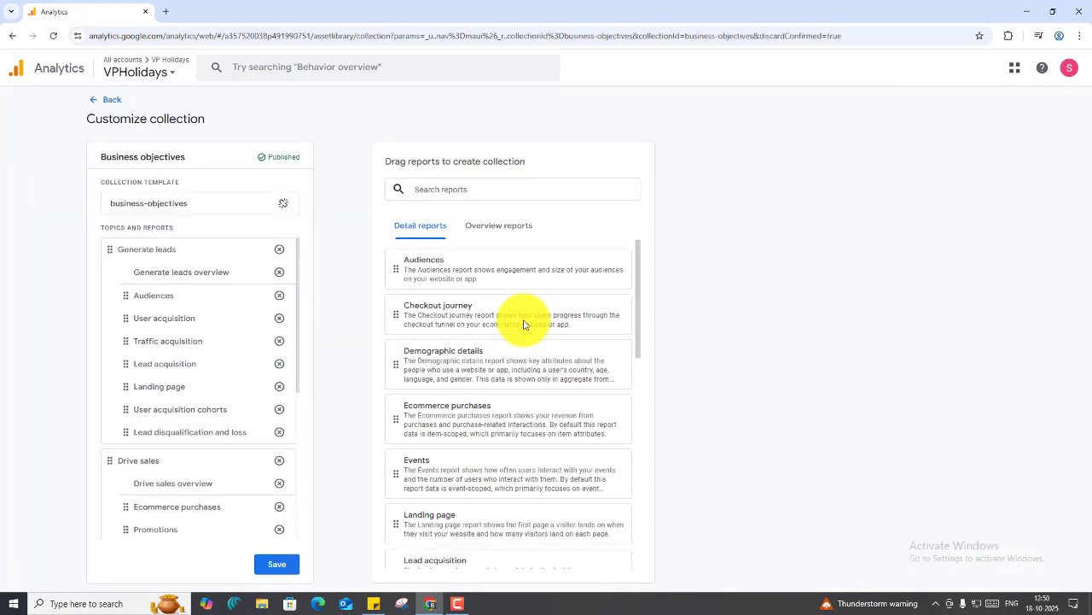
scroll(524, 323, down, 5)
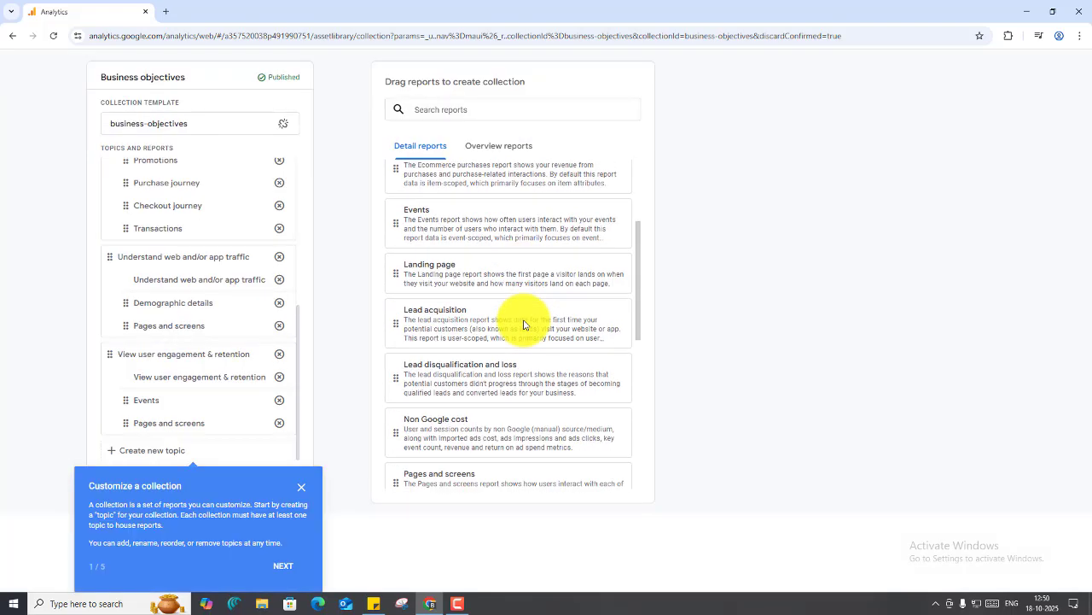
scroll(524, 324, down, 1)
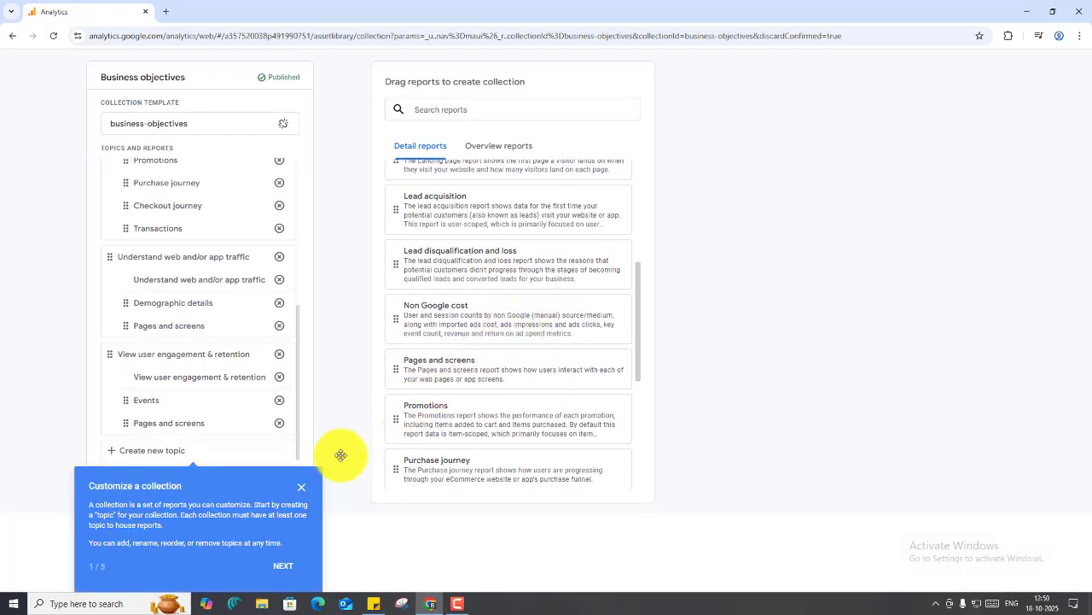
click(303, 490)
scroll(292, 436, up, 4)
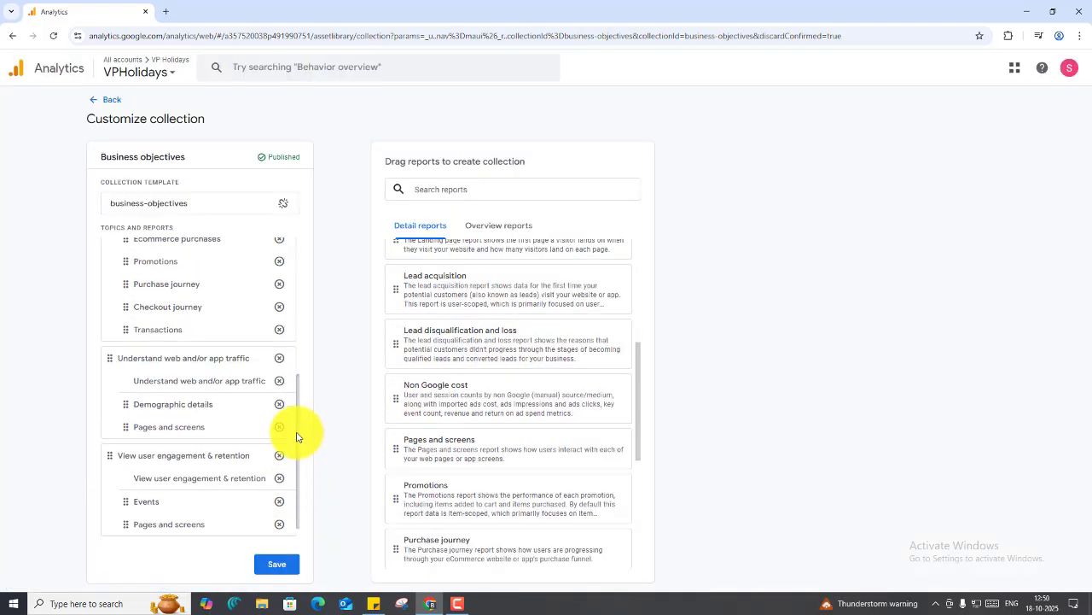
scroll(281, 379, down, 5)
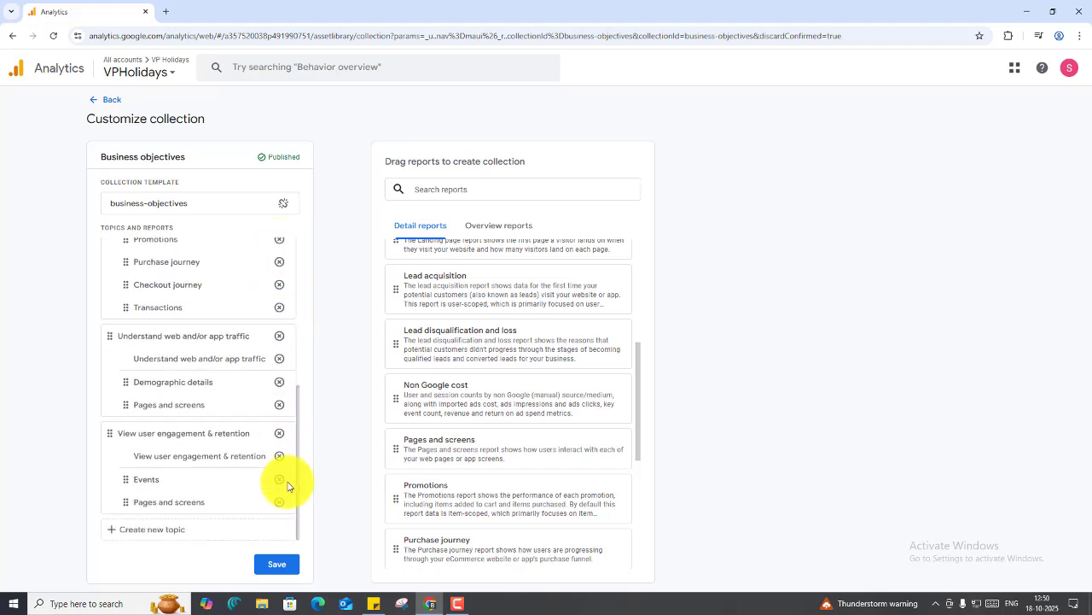
click(176, 530)
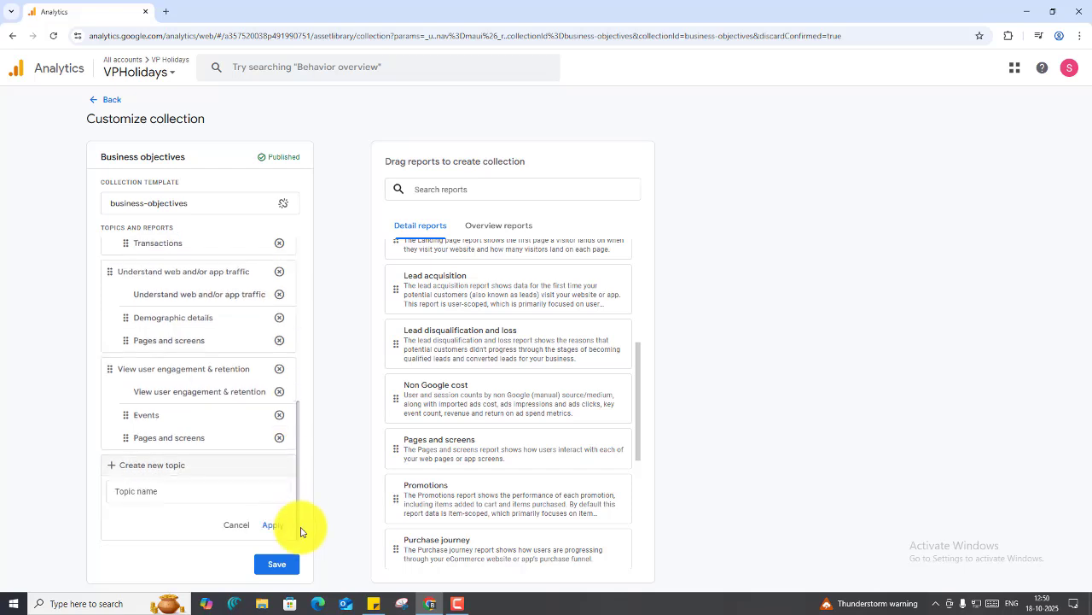
click(247, 495)
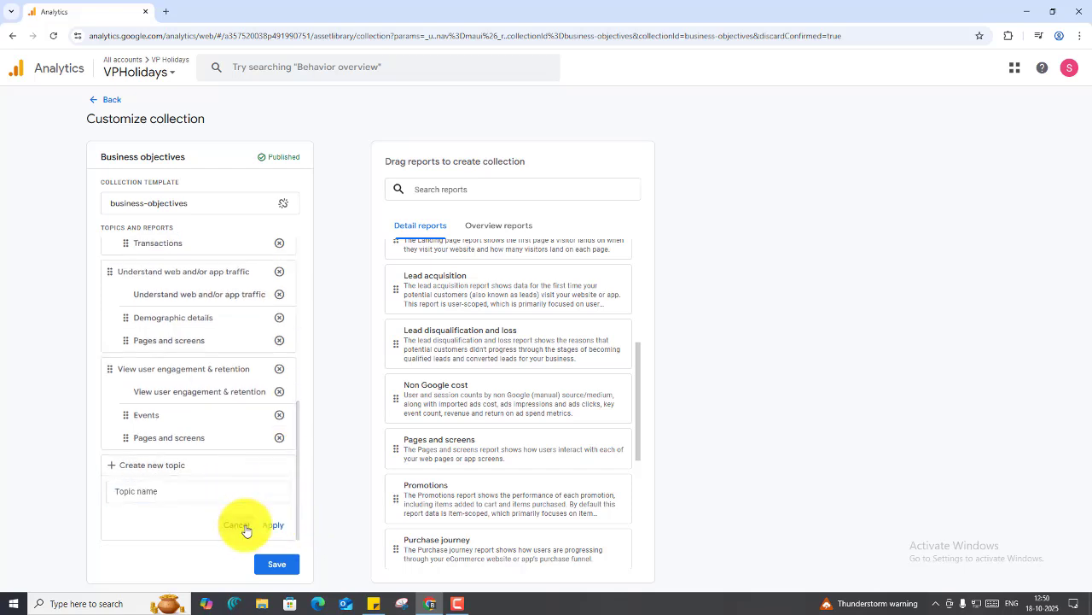
click(245, 528)
Search the available reports for AI, try picking up AI Engine, and return to the Library without saving the collection
click(445, 189)
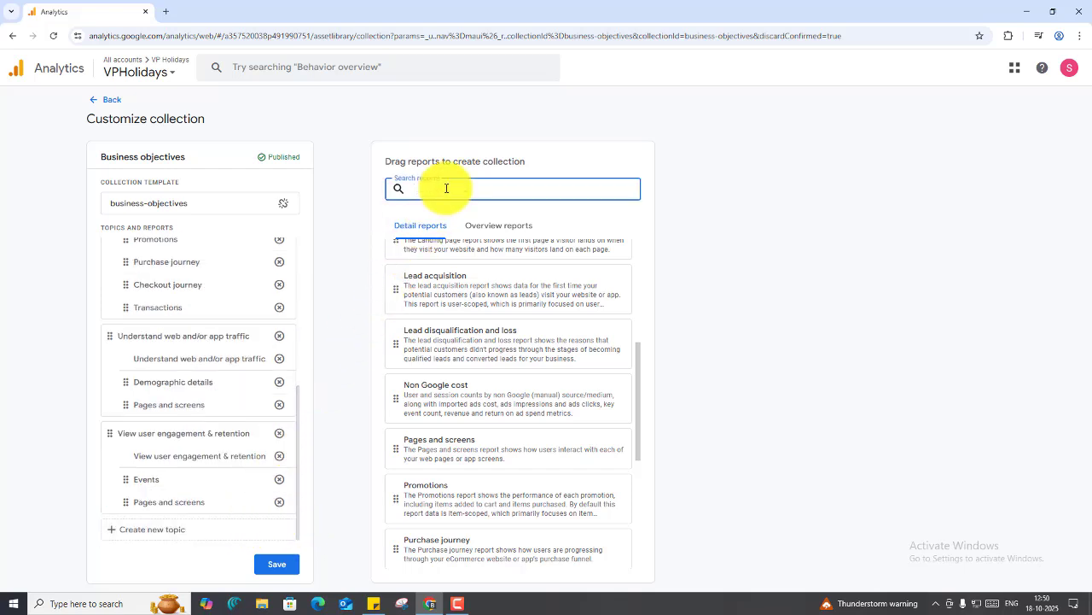
text(AI)
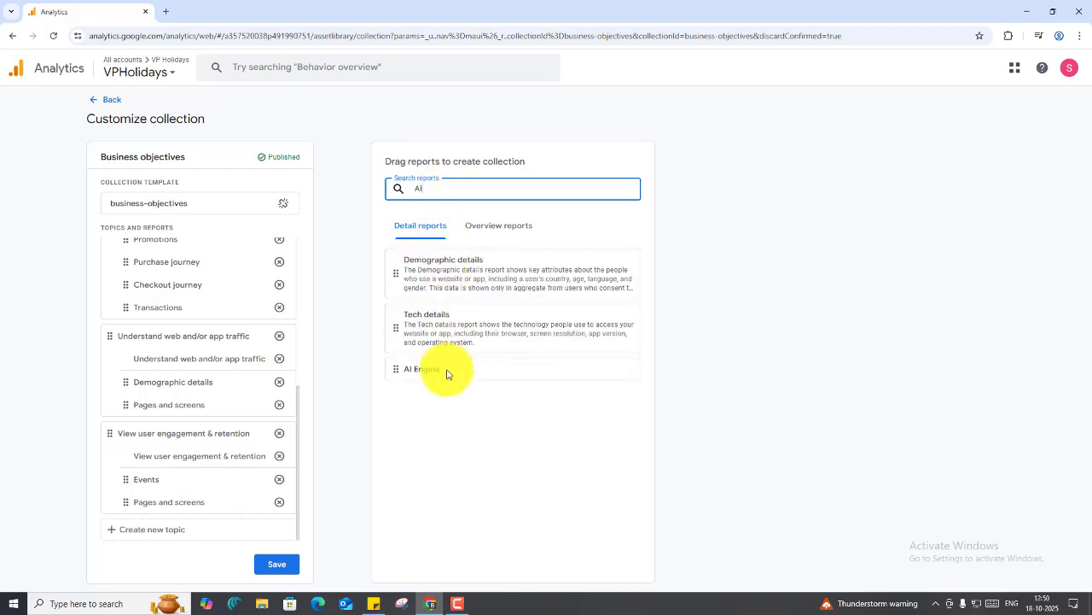
drag(446, 373, 385, 385)
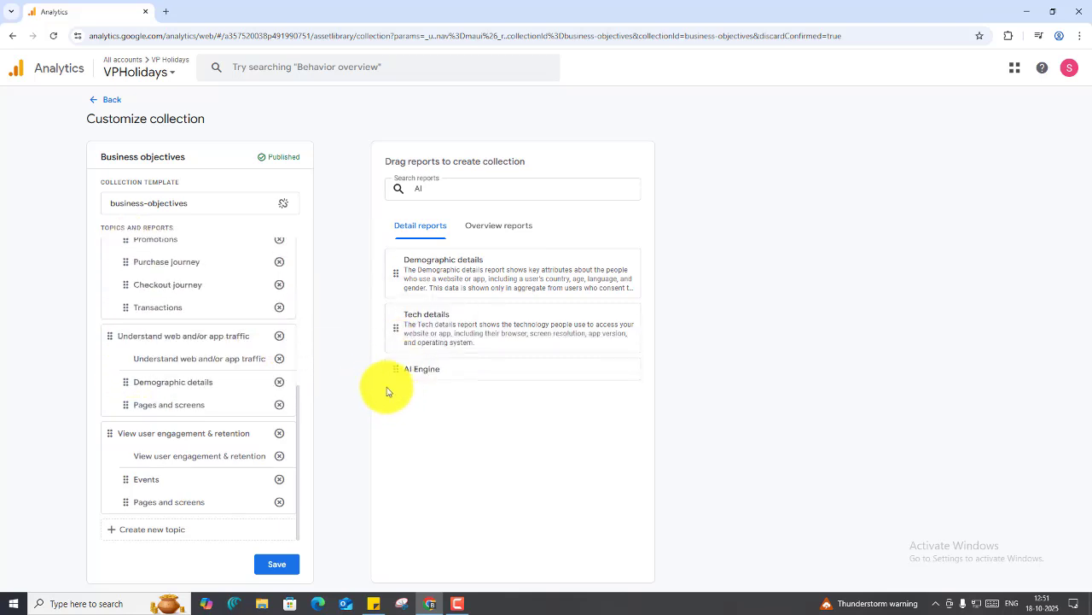
click(111, 102)
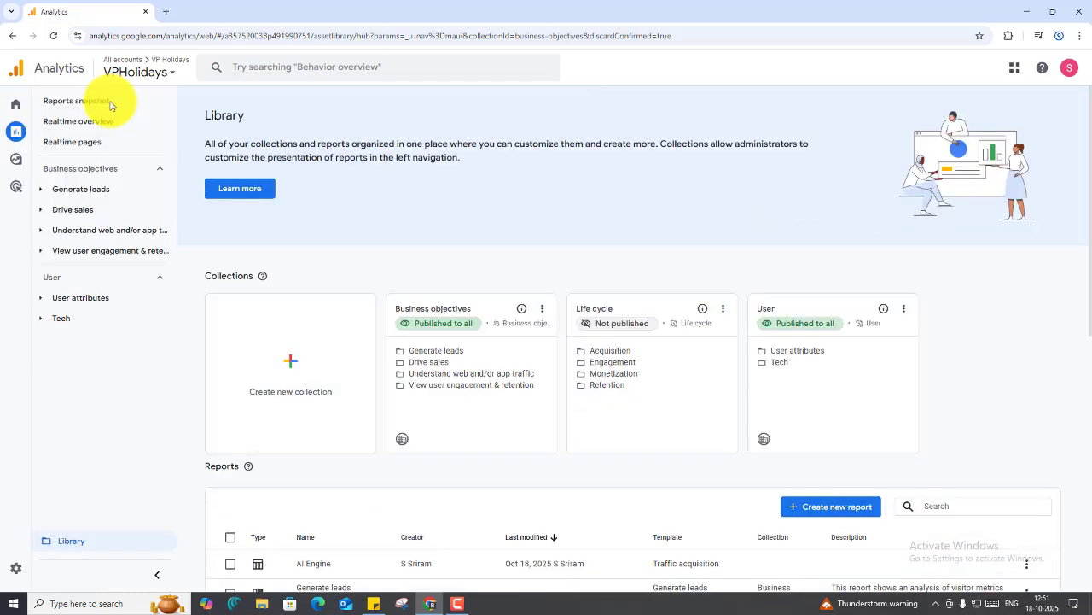
Expand Generate leads in the report navigation to check its reports and collapse it again
click(41, 188)
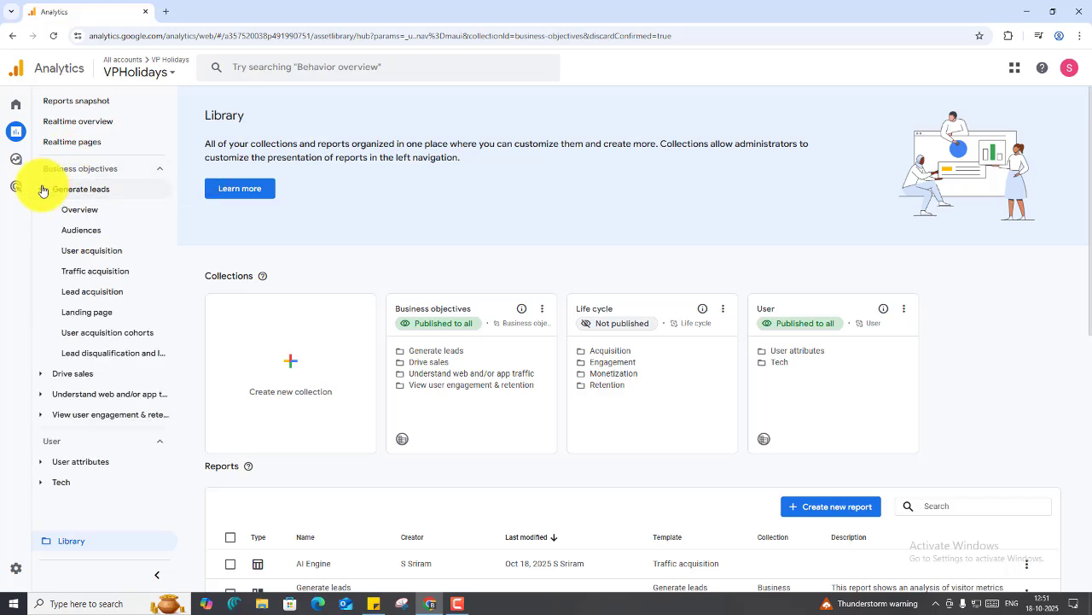
click(42, 189)
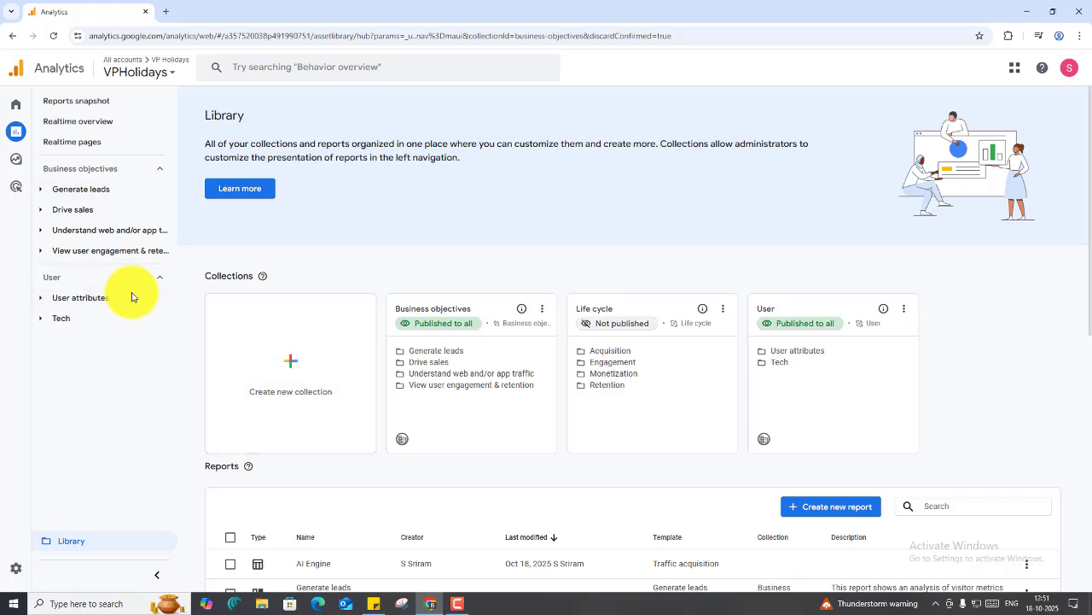
click(94, 191)
click(93, 190)
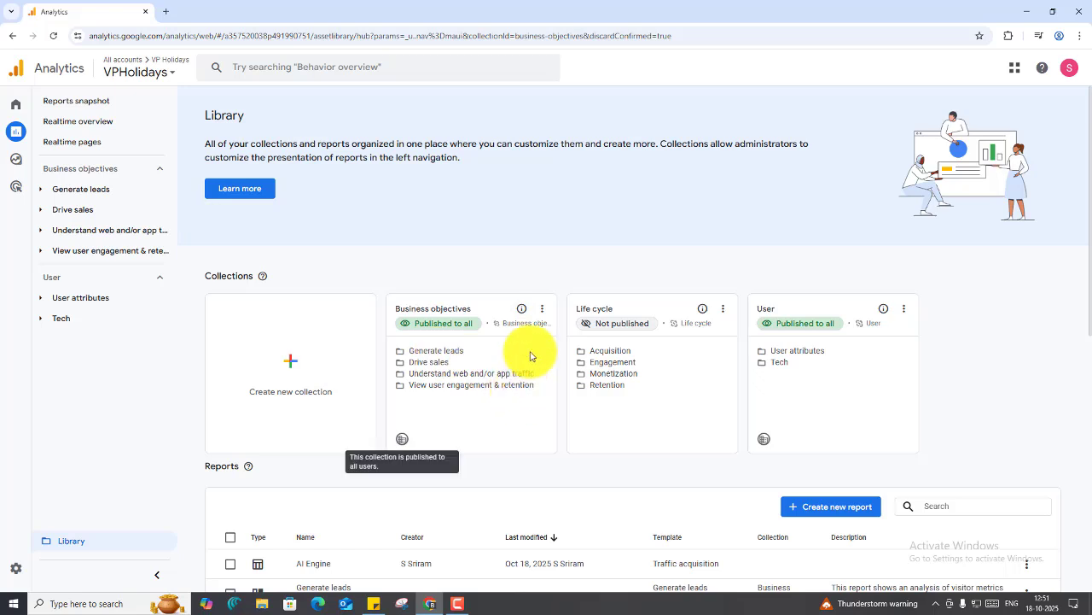
Edit the Business objectives collection to place the AI Engine report under Generate leads, directly below Lead acquisition, and save the collection
click(542, 308)
click(553, 365)
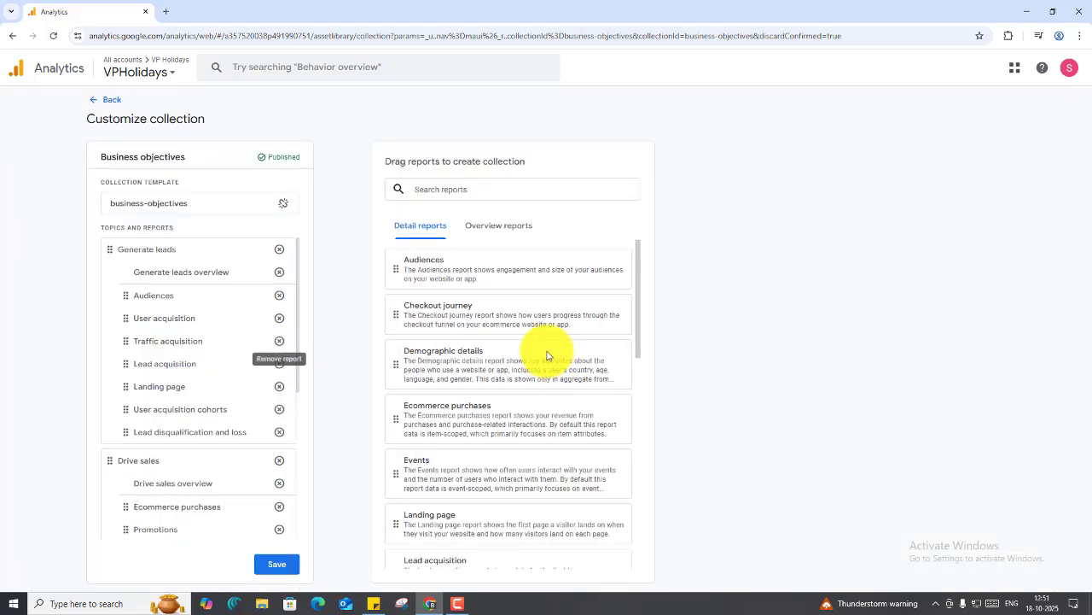
click(438, 189)
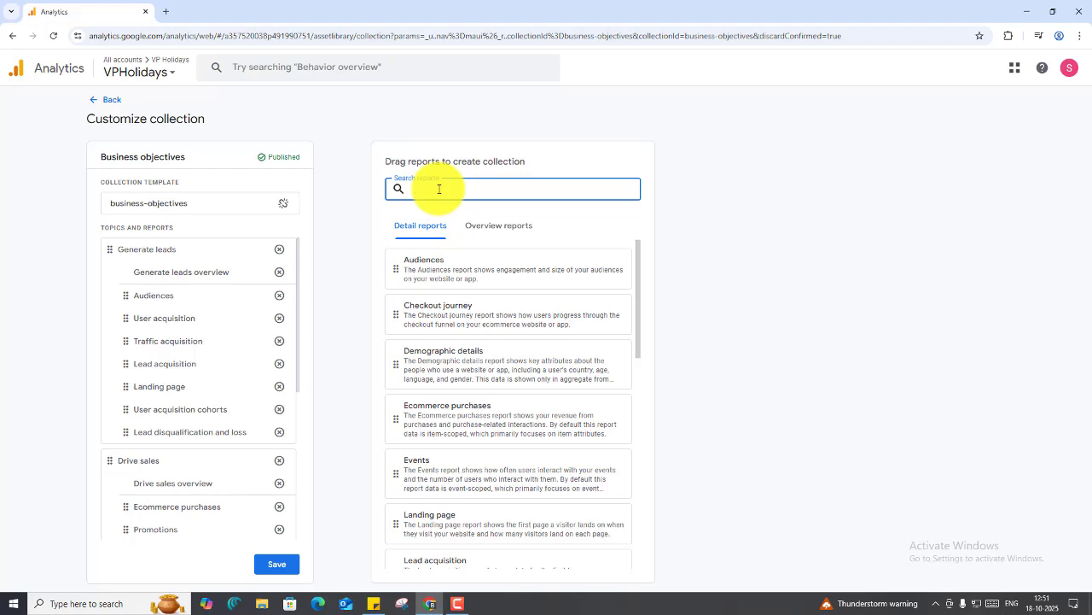
text(AI)
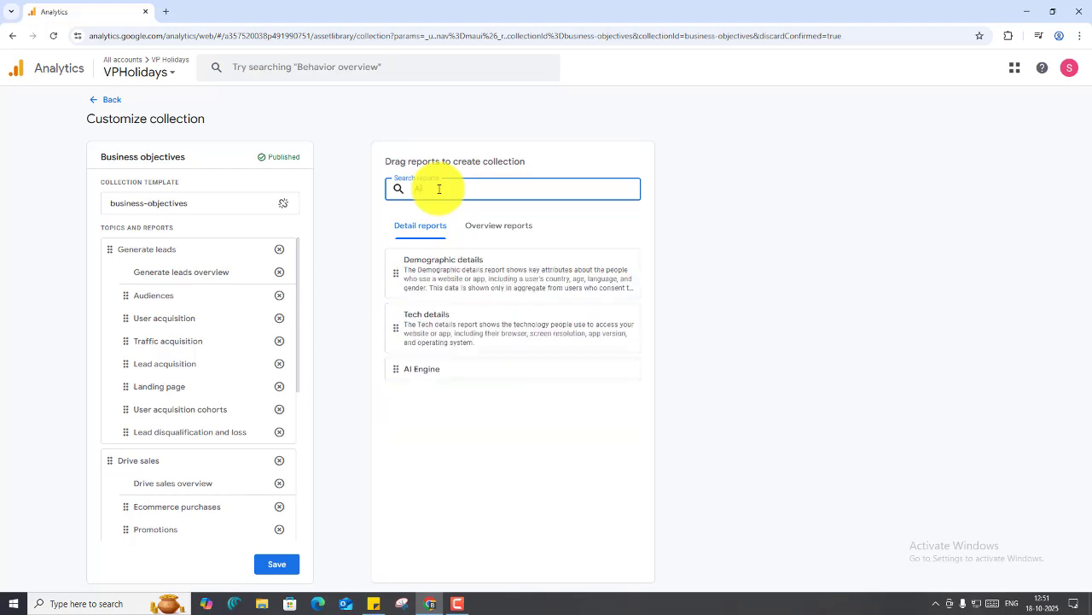
click(414, 373)
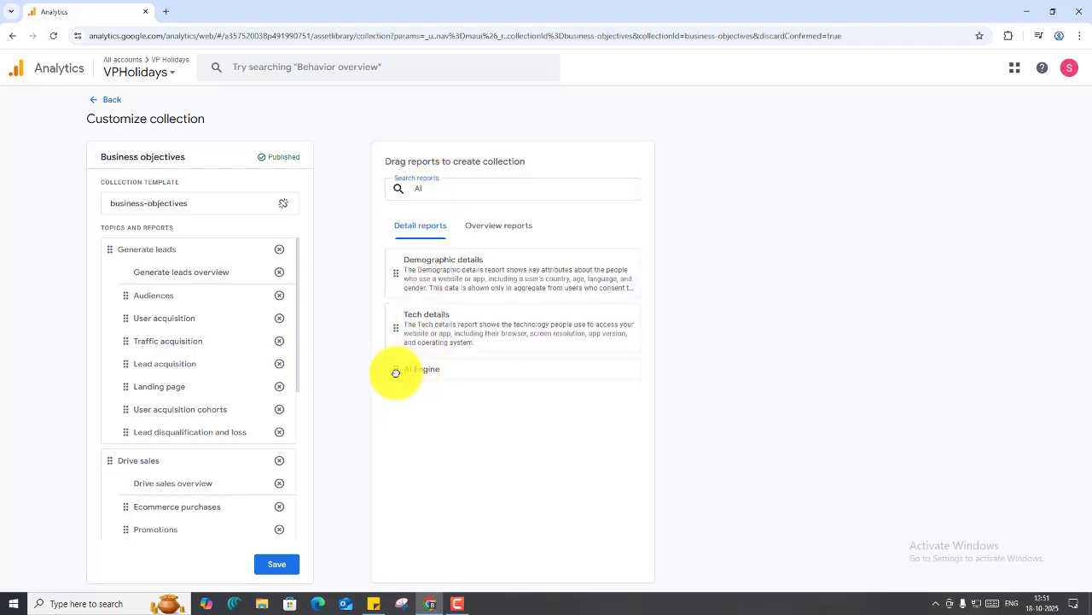
drag(396, 373, 130, 366)
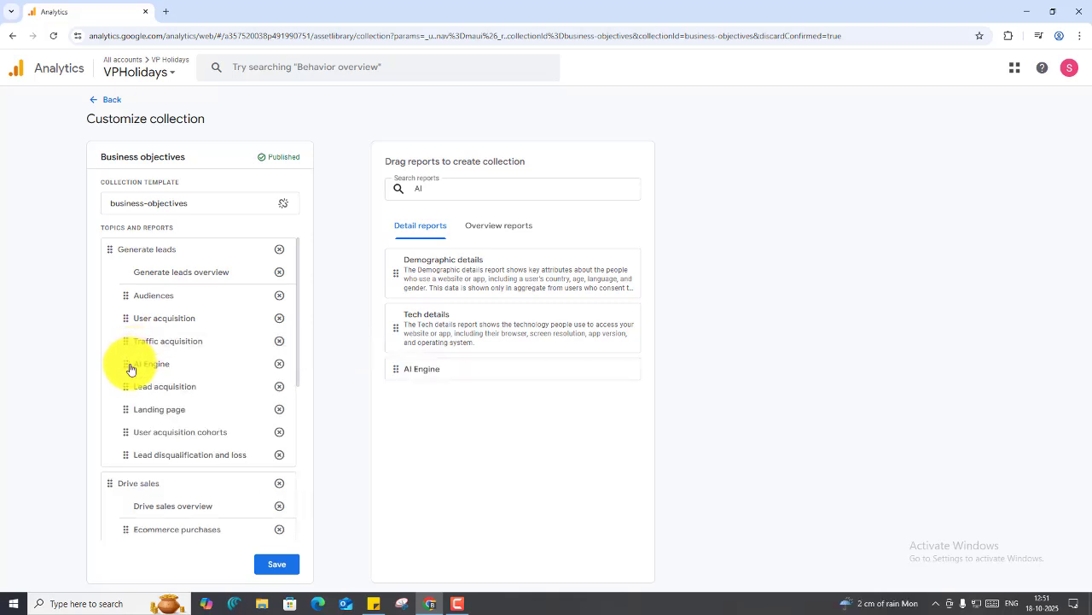
drag(129, 368, 128, 389)
click(276, 563)
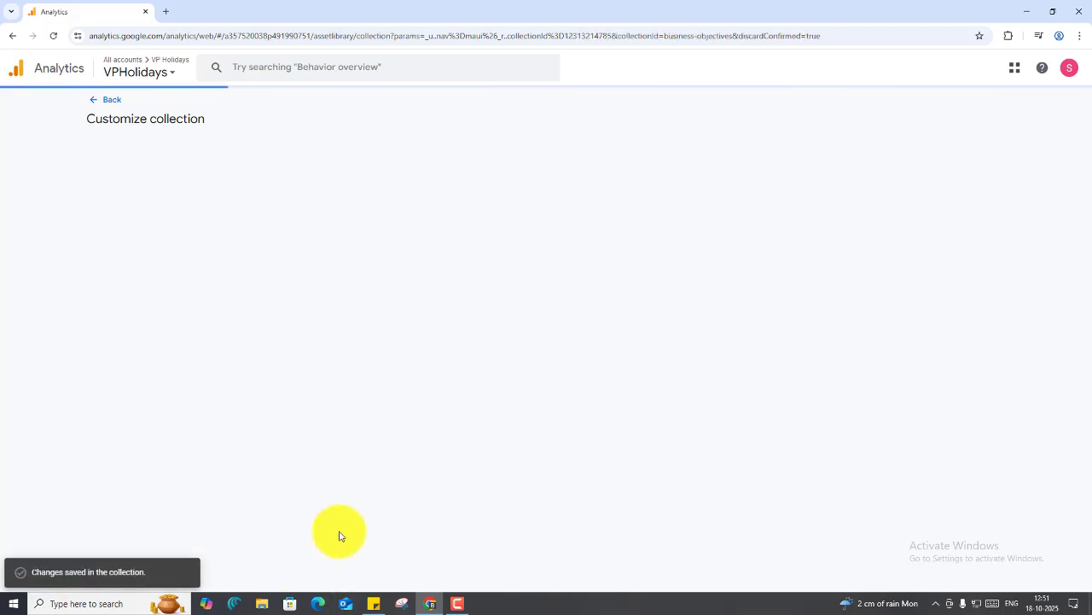
Return to the Library and open the AI Engine report under Generate leads in the report navigation
click(104, 99)
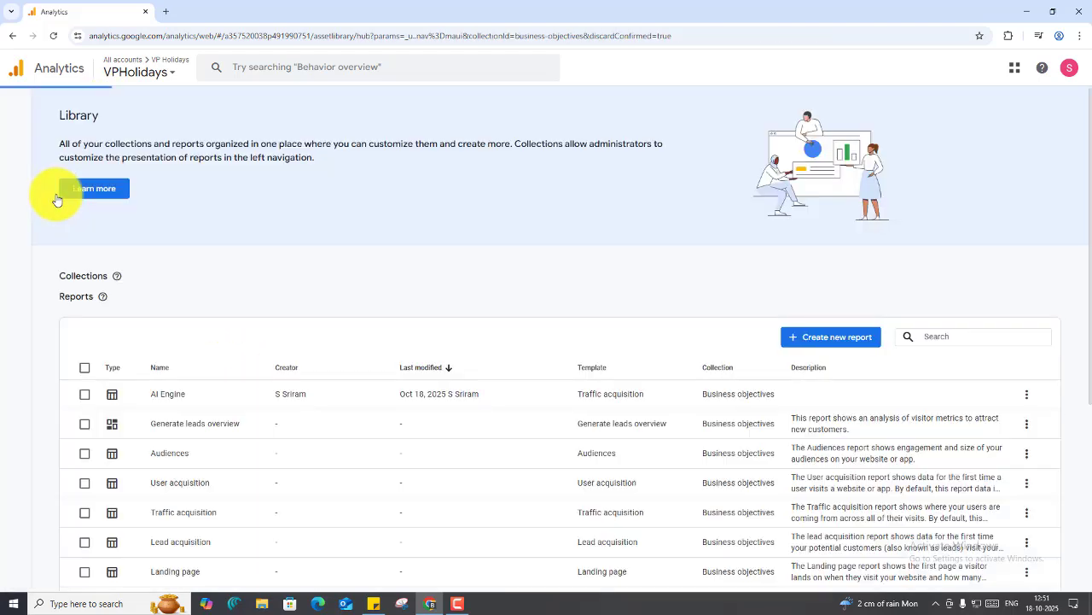
click(57, 191)
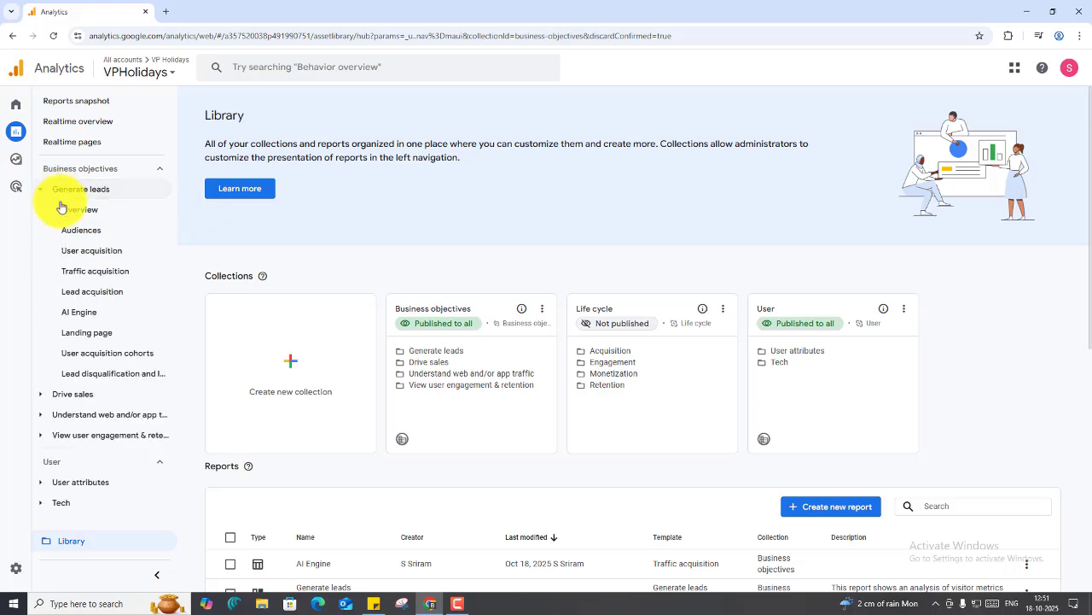
click(101, 313)
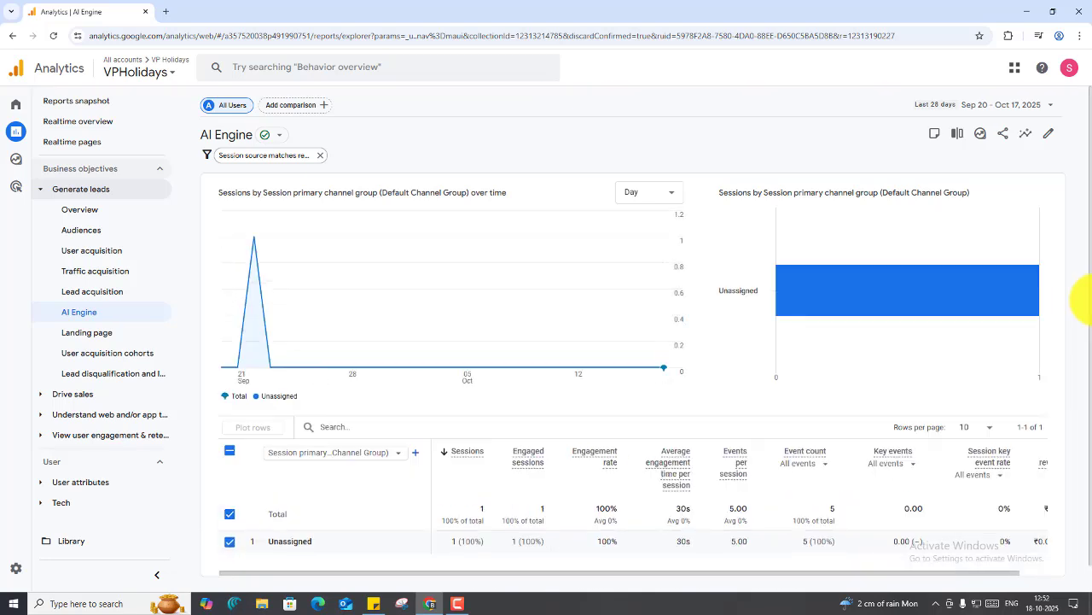
Set the AI Engine report's date range to Last 90 days
click(996, 104)
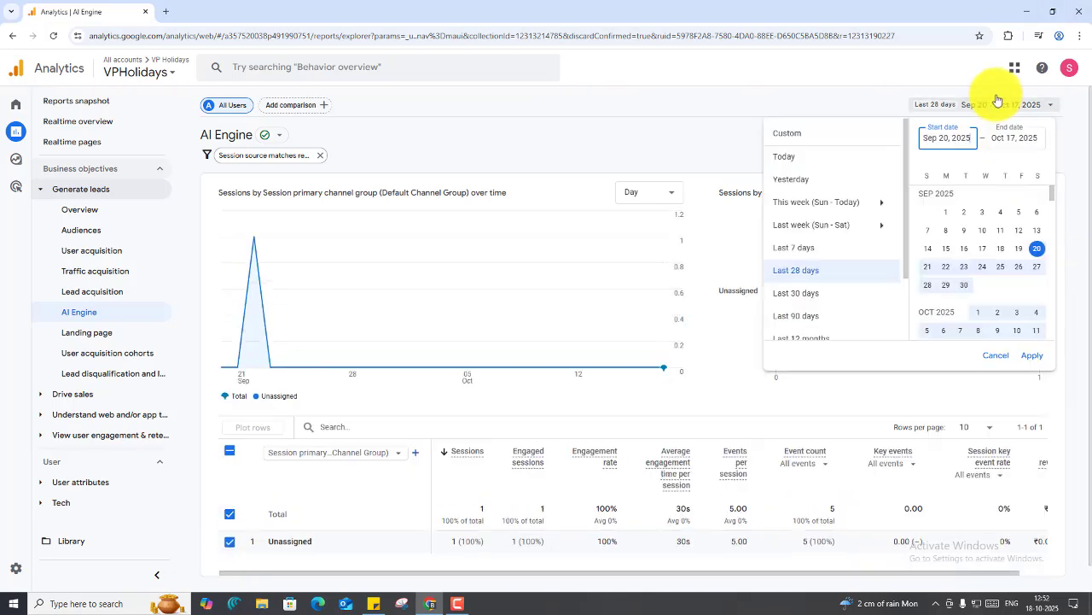
click(858, 314)
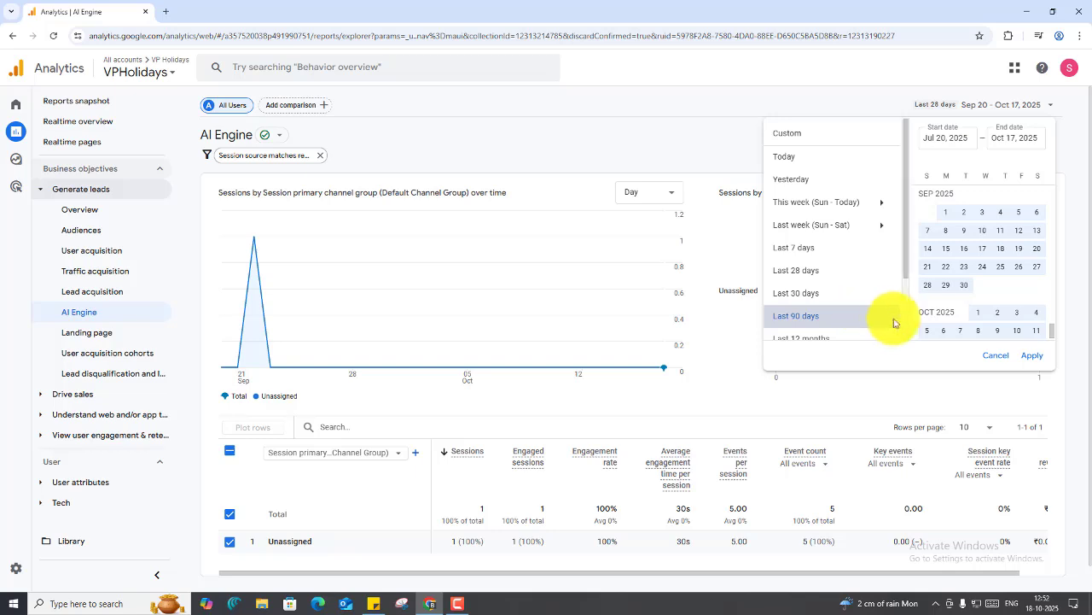
click(1034, 359)
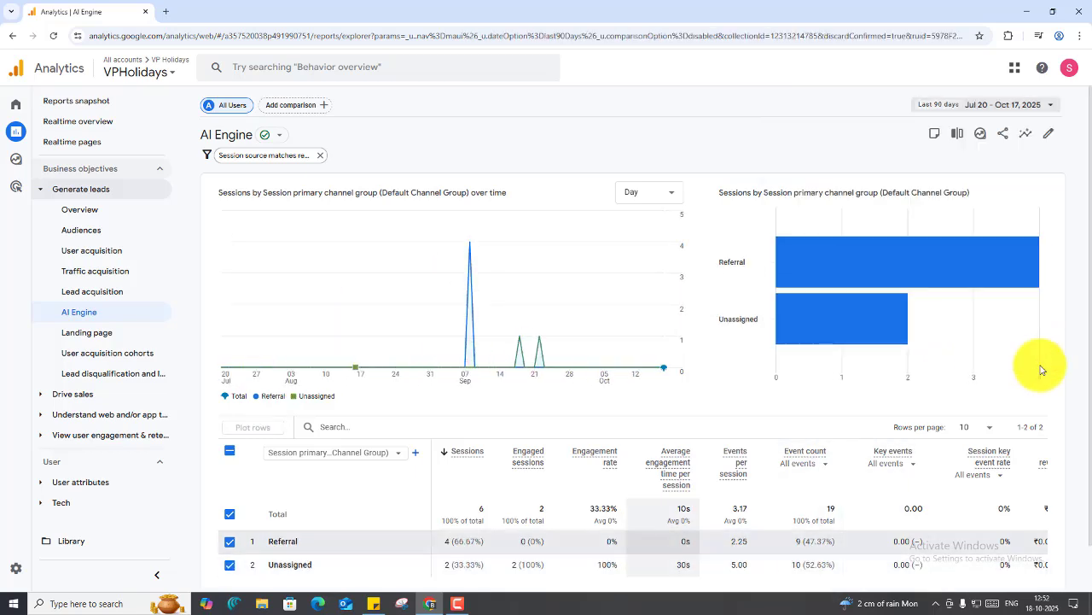
Examine the Referral row and the primary dimension choices of the AI Engine table, leaving the selected dimension as it is
drag(276, 541, 312, 551)
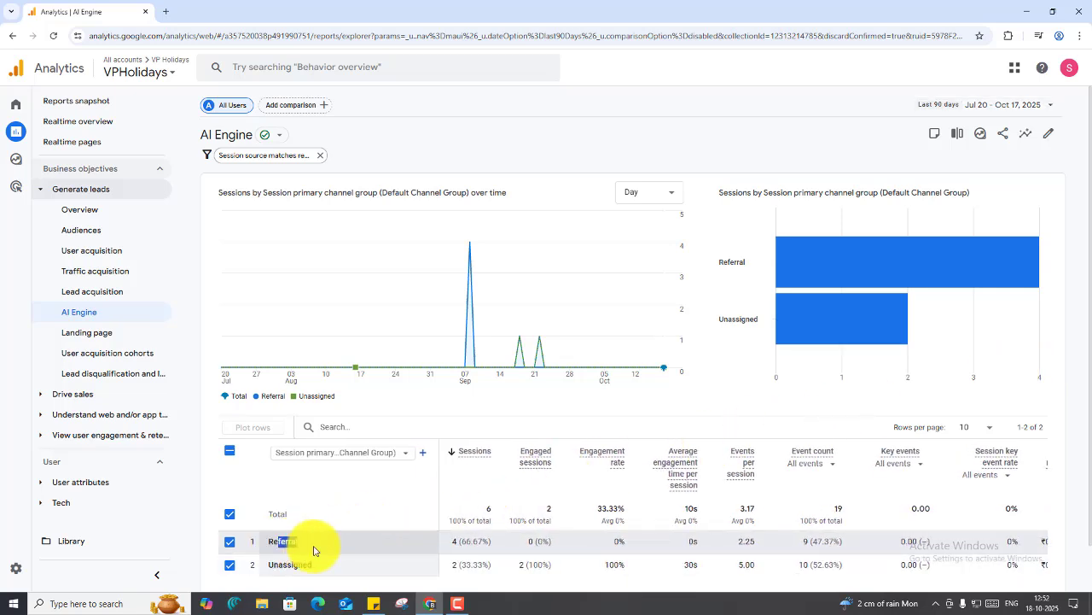
click(726, 380)
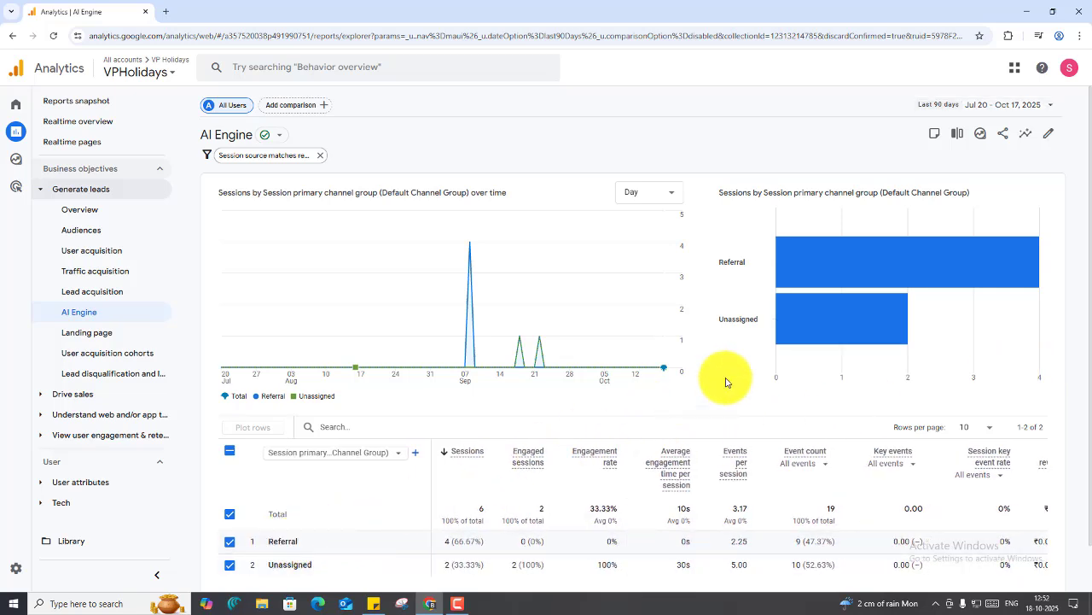
click(366, 461)
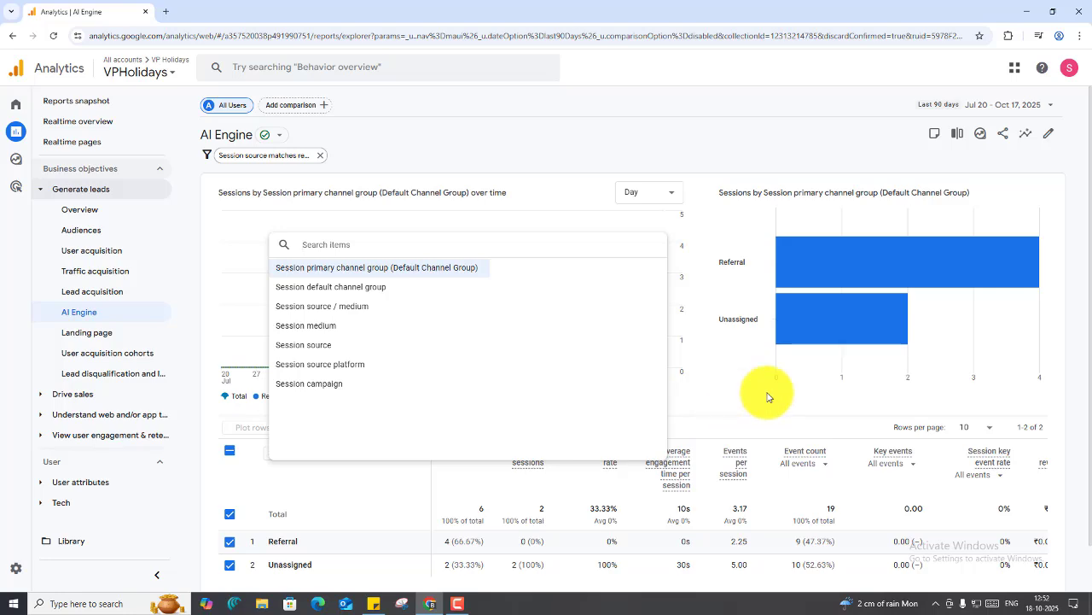
click(558, 419)
Deselect all rows in the AI Engine table and look over the report's charts and figures
click(230, 451)
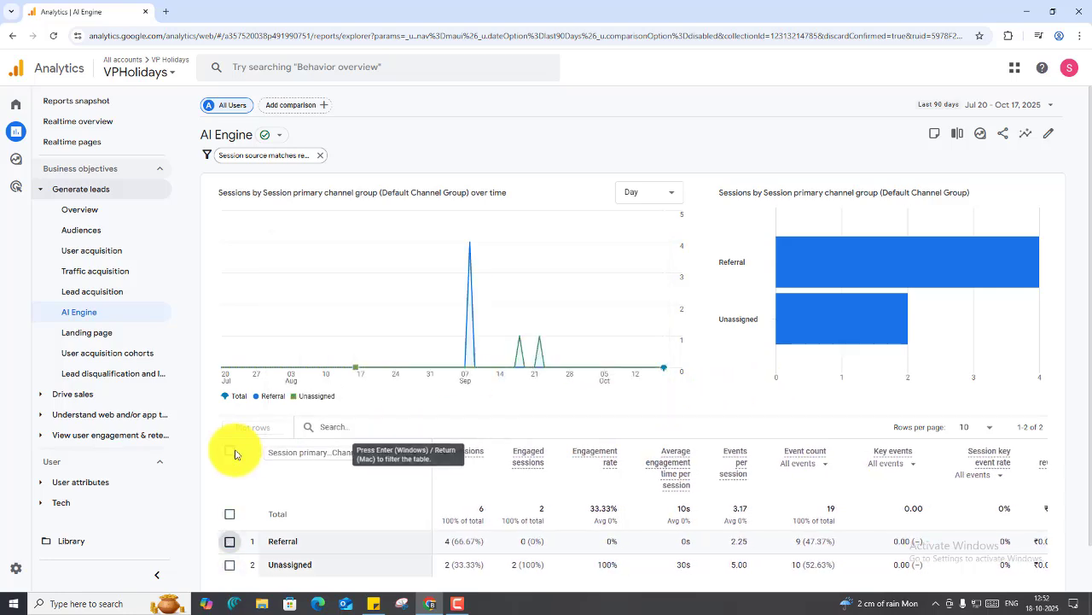
scroll(236, 453, down, 1)
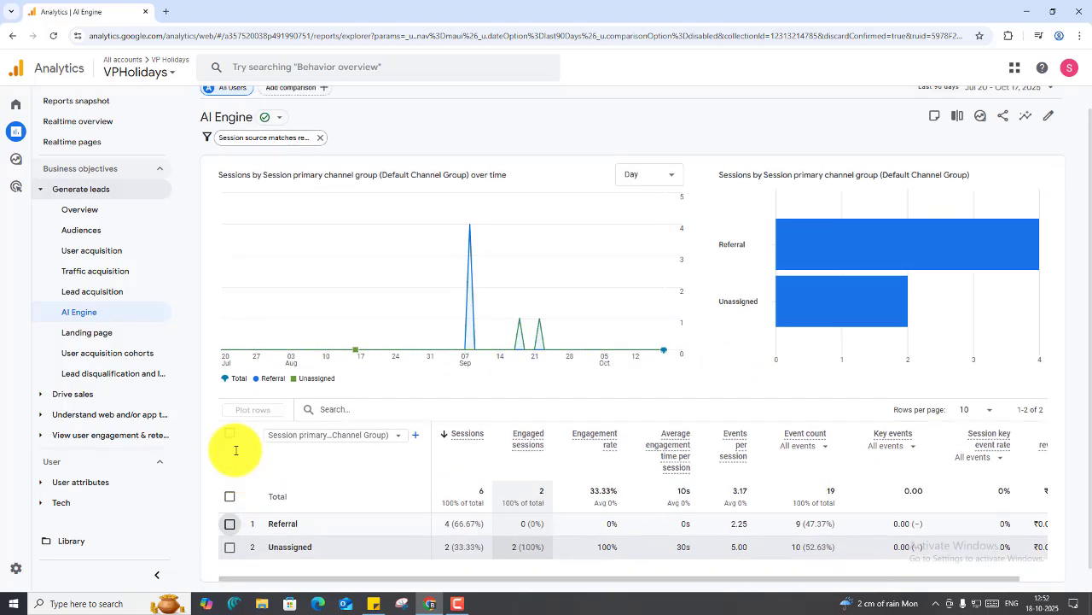
scroll(236, 453, up, 1)
scroll(237, 453, down, 1)
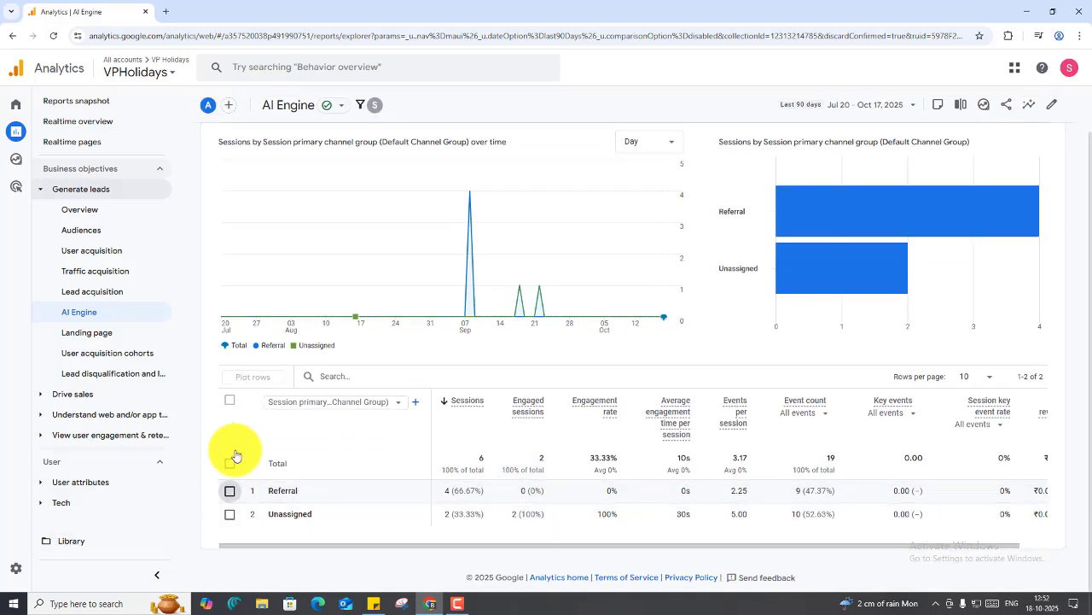
Open the Channel groups page under Data display in the Admin property settings
click(35, 572)
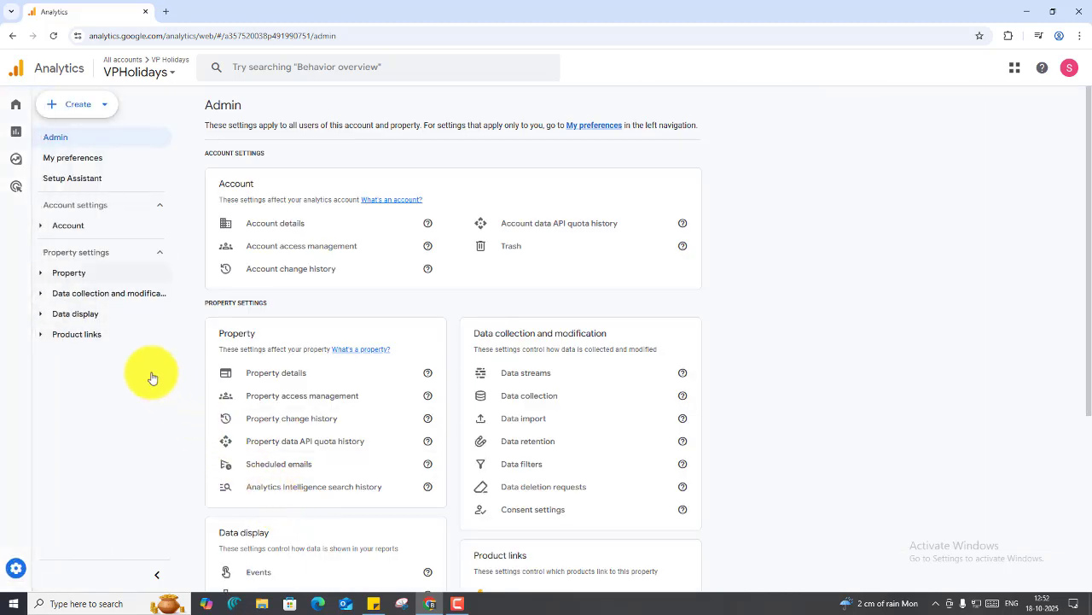
click(90, 314)
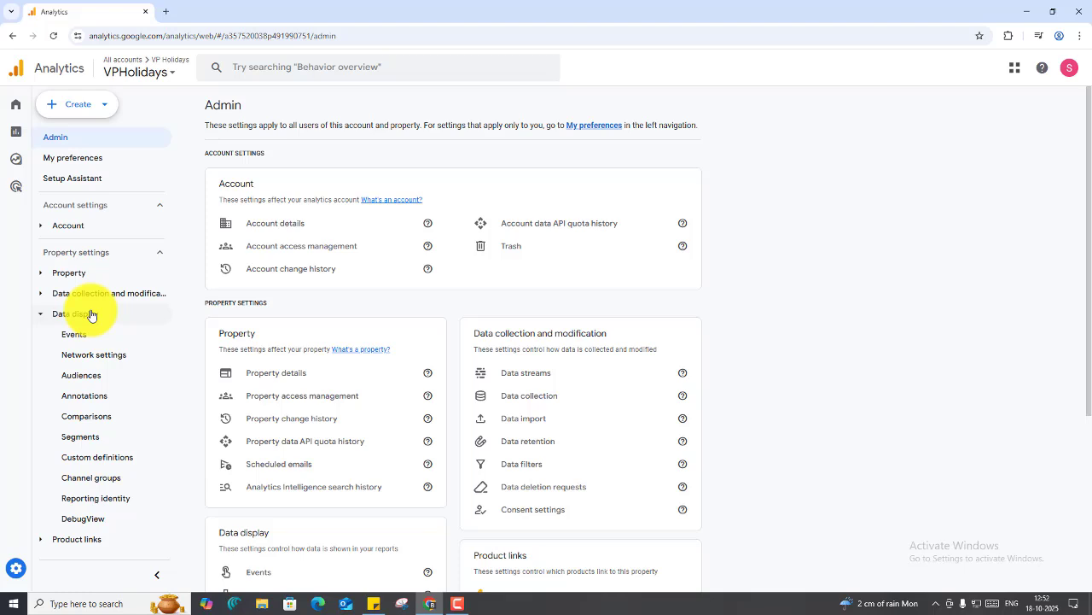
click(118, 483)
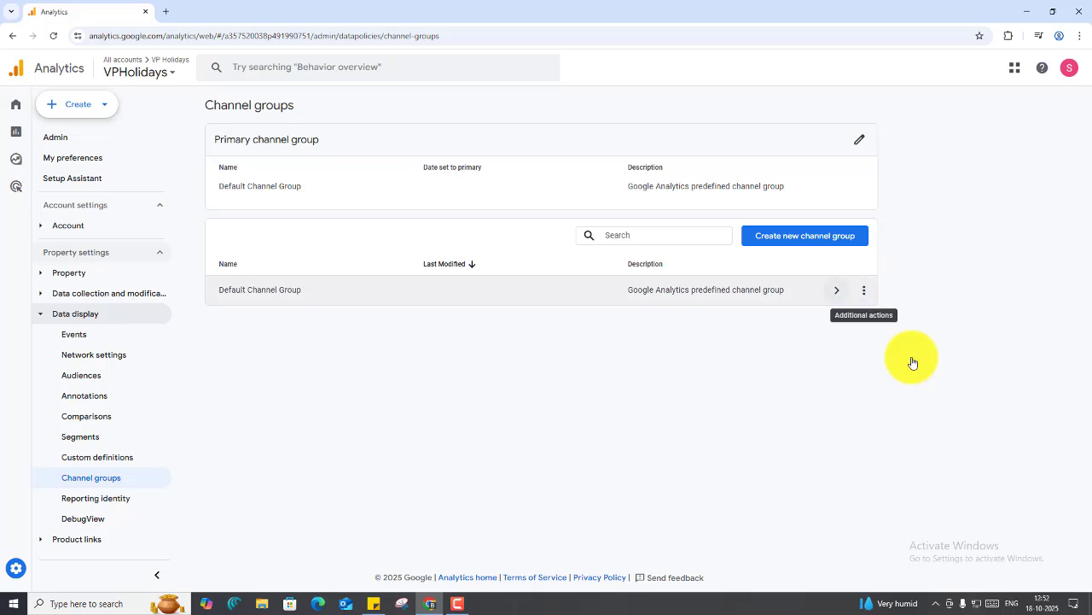
Look through the channel list of the Default Channel Group and close its details
click(712, 304)
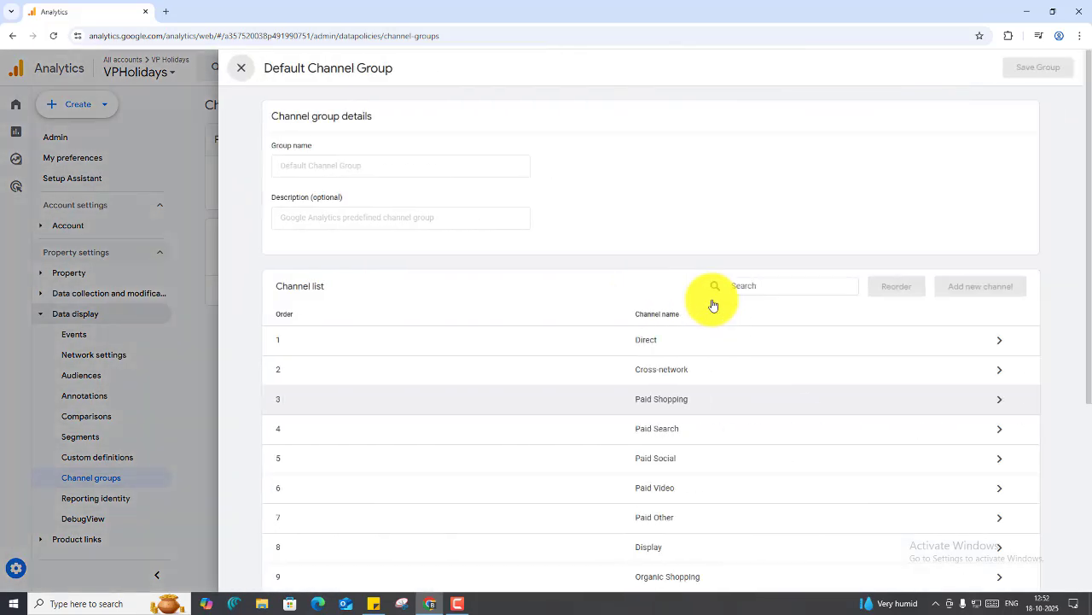
scroll(722, 331, down, 2)
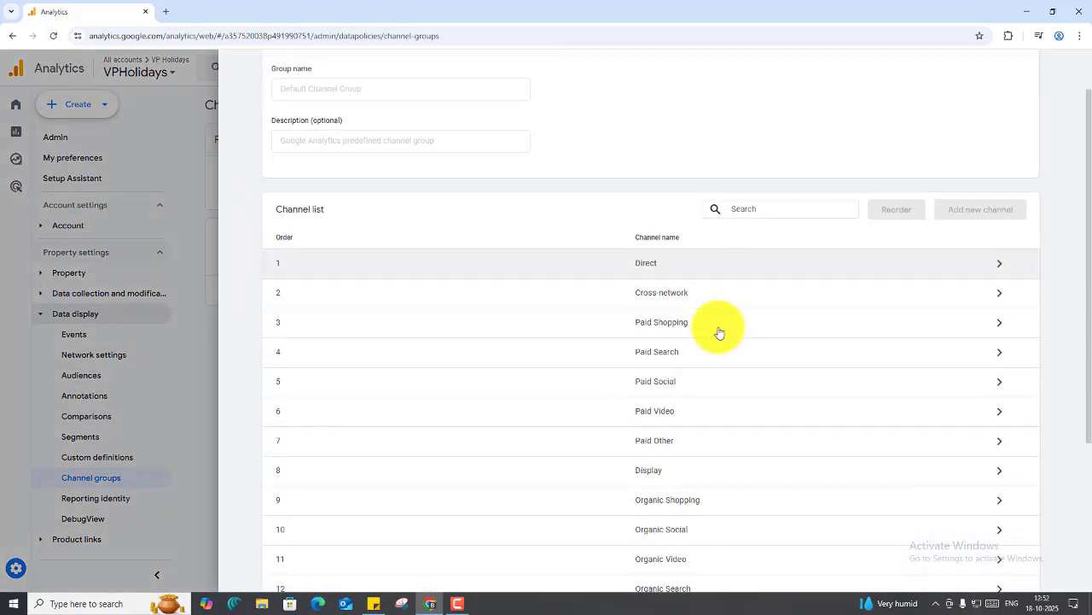
drag(1075, 290, 1080, 159)
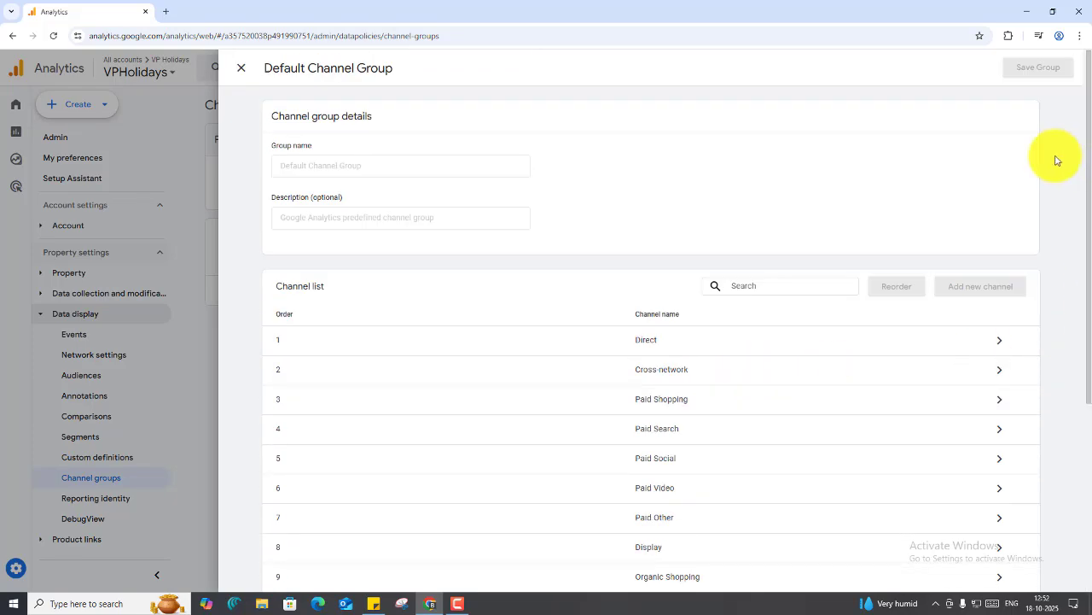
click(242, 68)
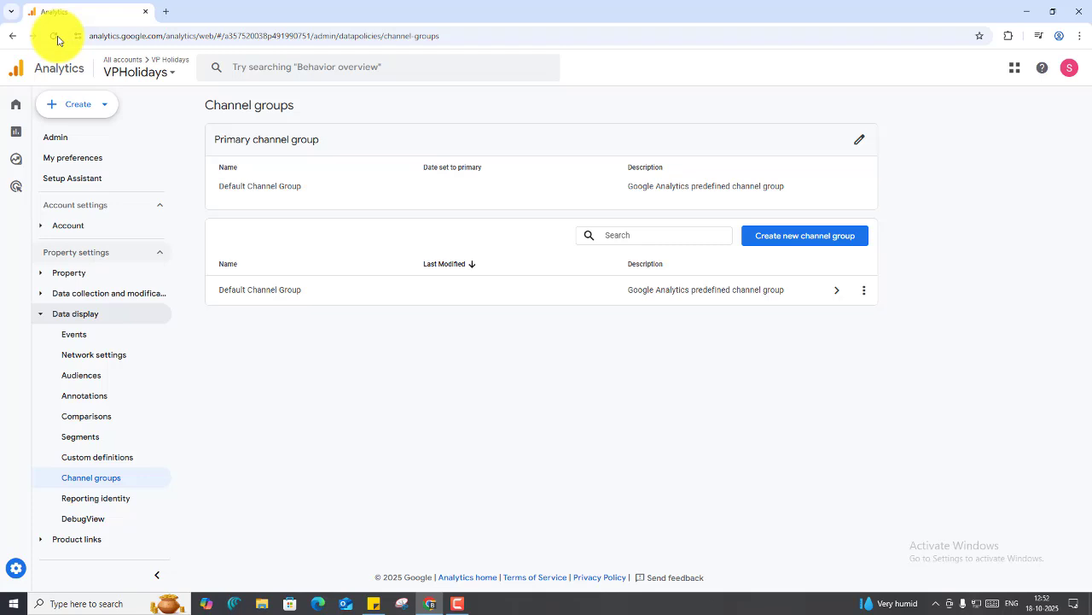
Start a new channel group and add a new channel named AI Engine to it
click(787, 238)
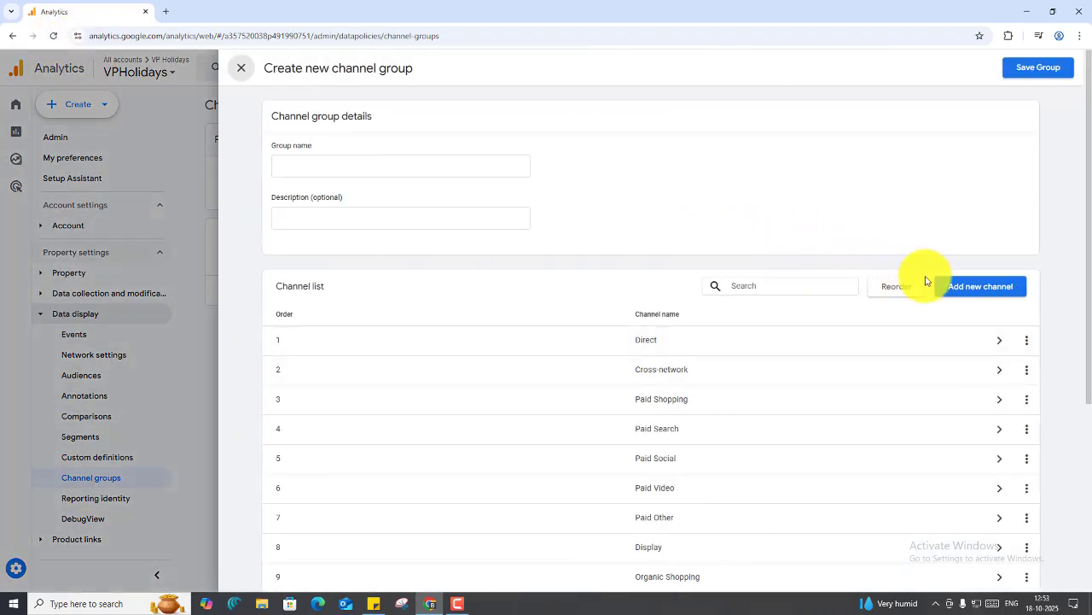
click(957, 287)
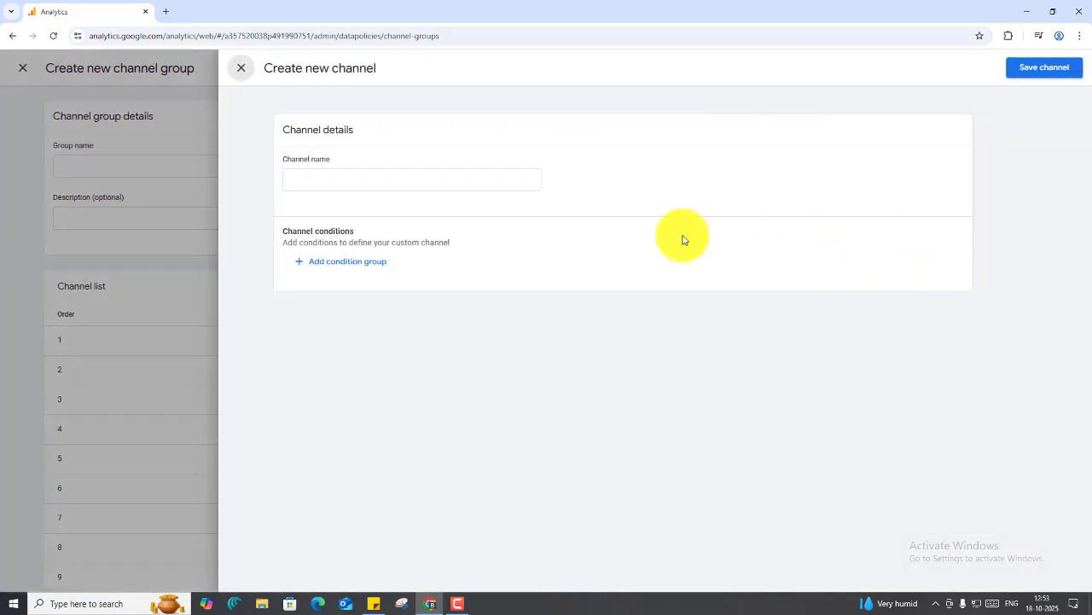
click(330, 175)
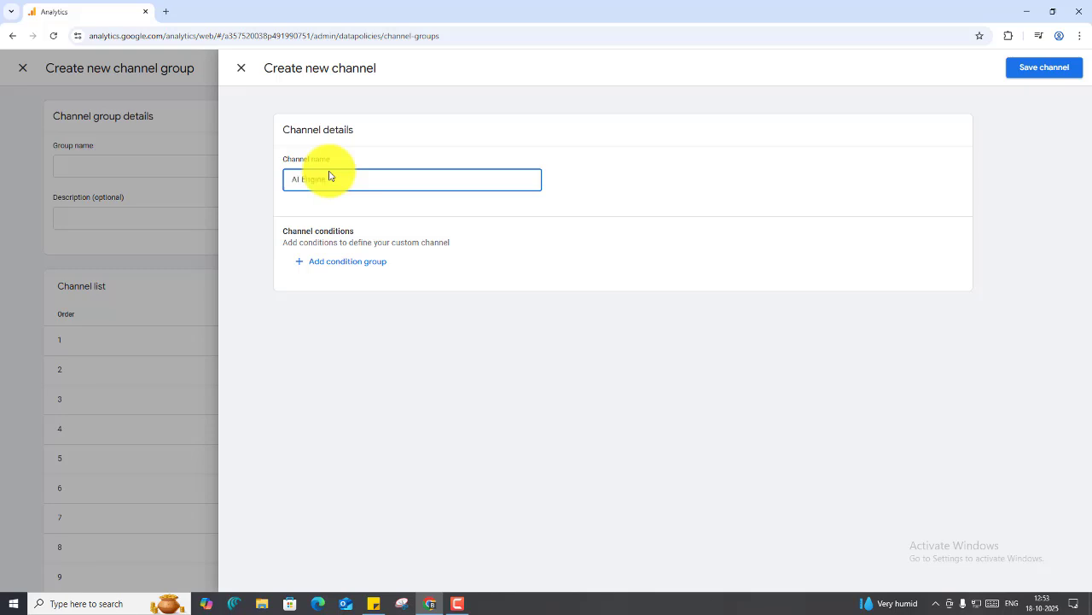
Add the condition Source matches regex (chatgpt|openai|anthropic|deepseek|grok)\.com|(gemini|bard)\.google\.com|(perplexity|claude)\.ai|(copilot\.microsoft|edgeservices\.bing)\.com|edge\scopilot and save the channel
click(365, 264)
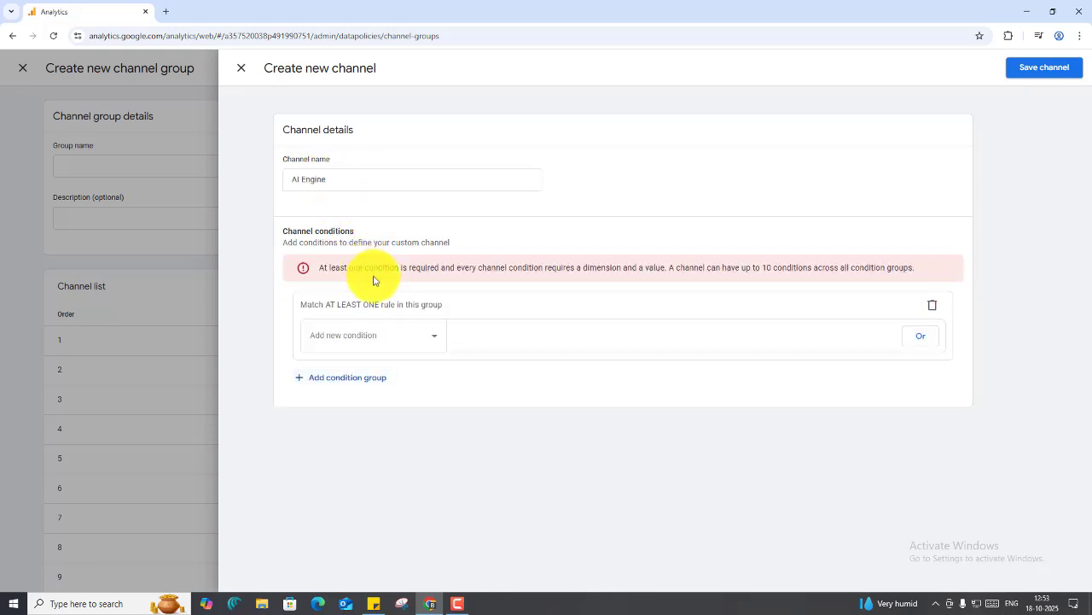
click(397, 336)
click(383, 413)
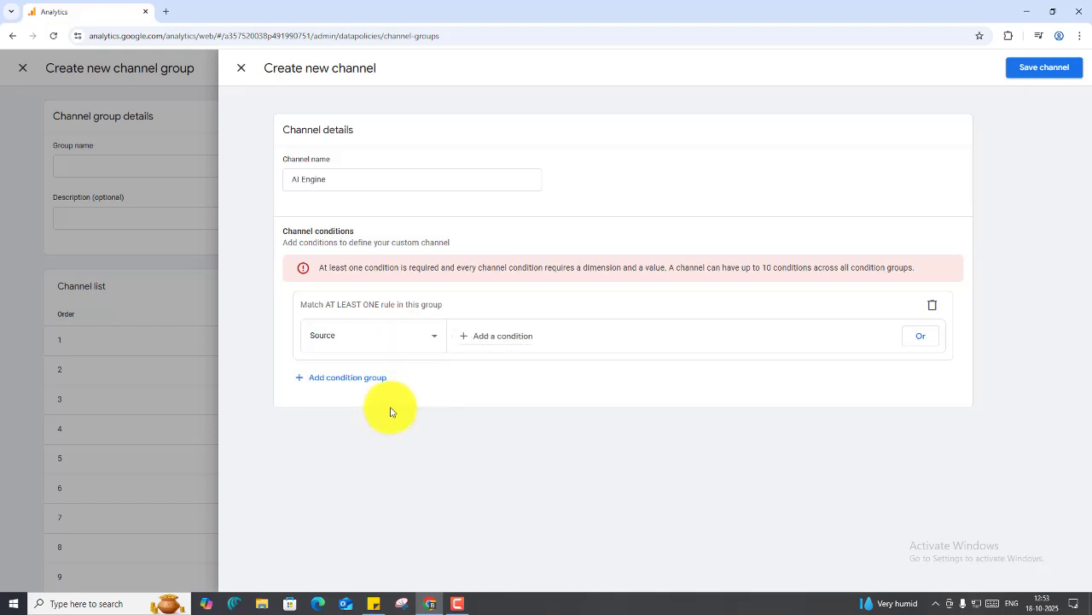
click(512, 341)
click(543, 367)
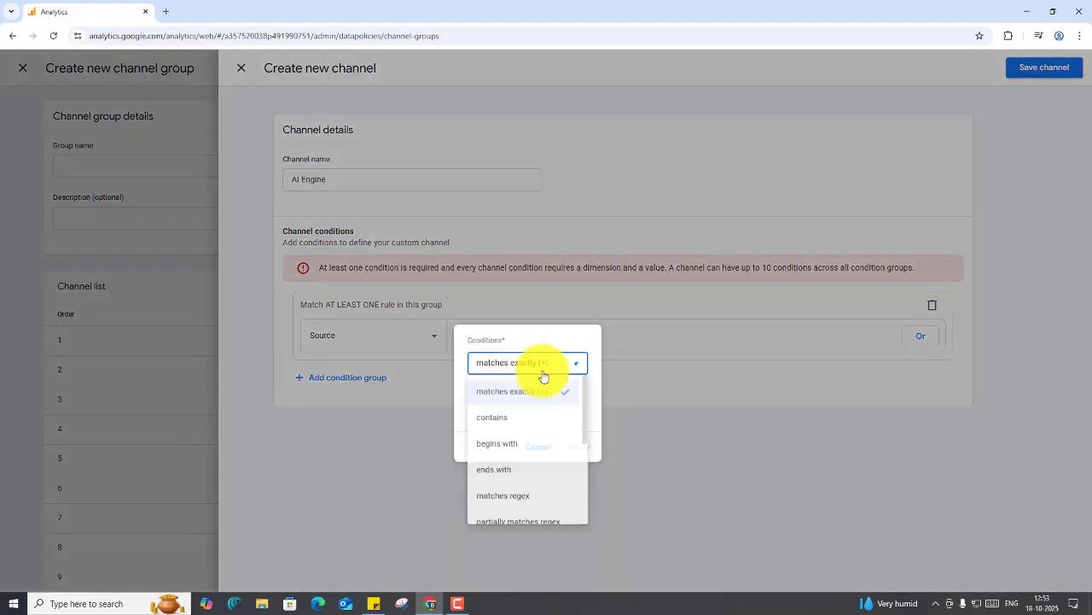
click(532, 500)
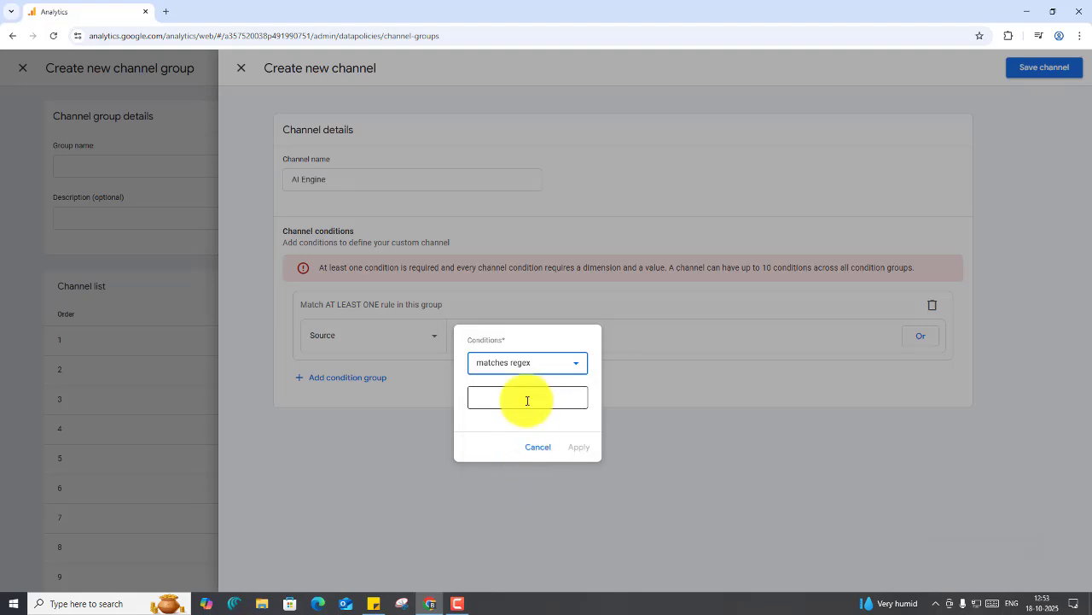
click(527, 399)
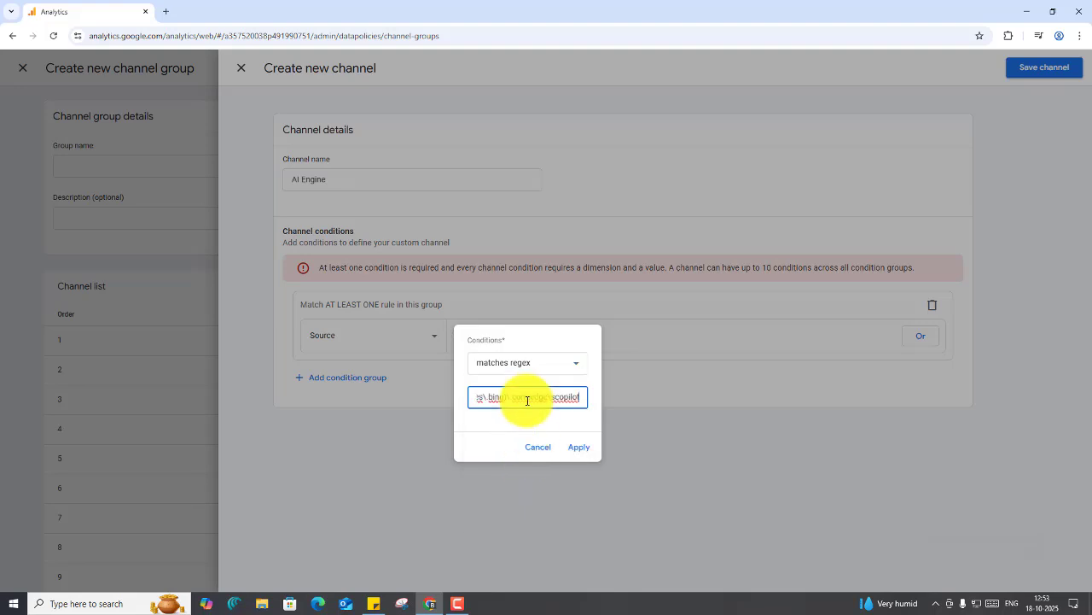
click(575, 444)
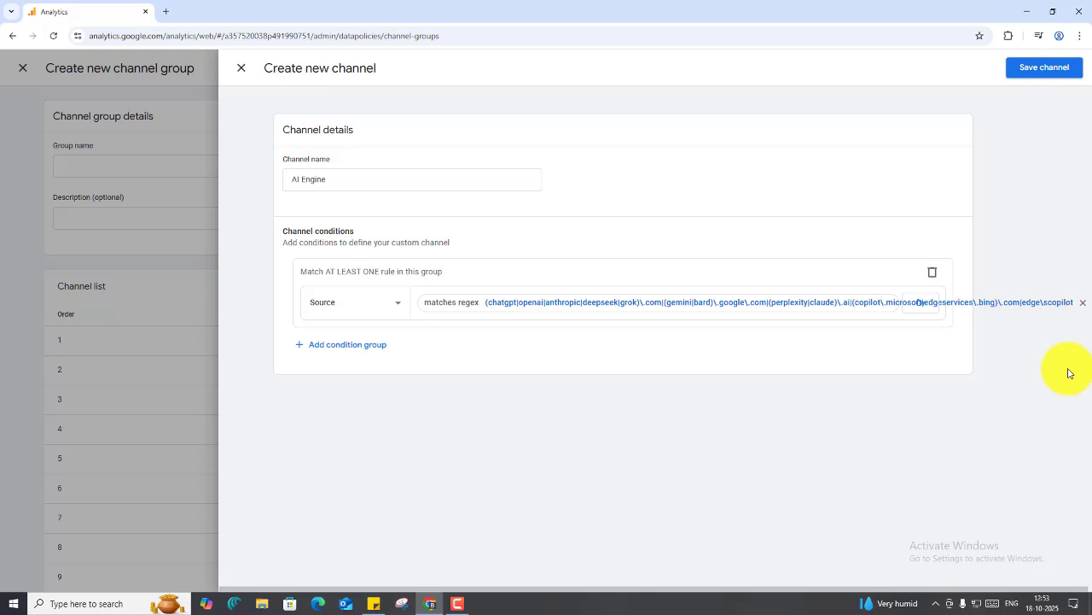
click(1048, 66)
Reorder the channel list so that AI Engine comes directly above Referral, and apply the new order
scroll(756, 446, down, 2)
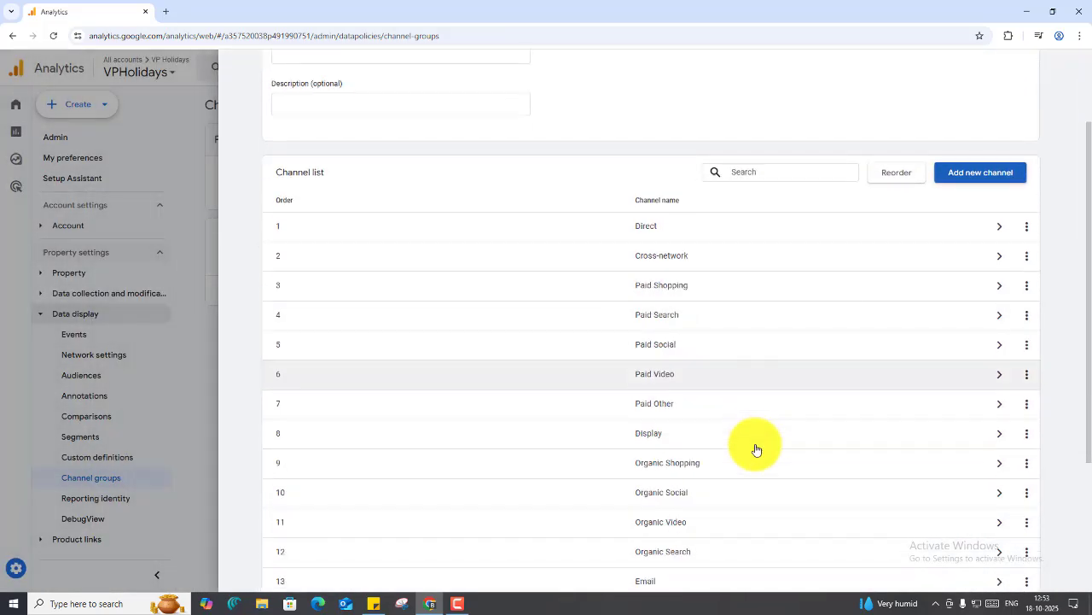
scroll(1033, 378, down, 3)
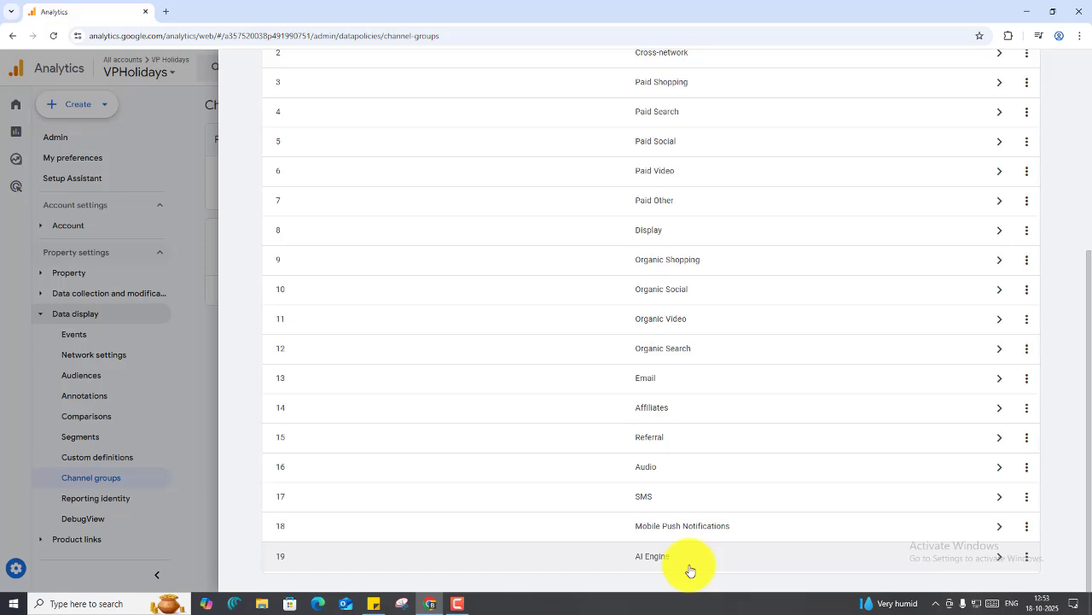
drag(1080, 415, 1084, 256)
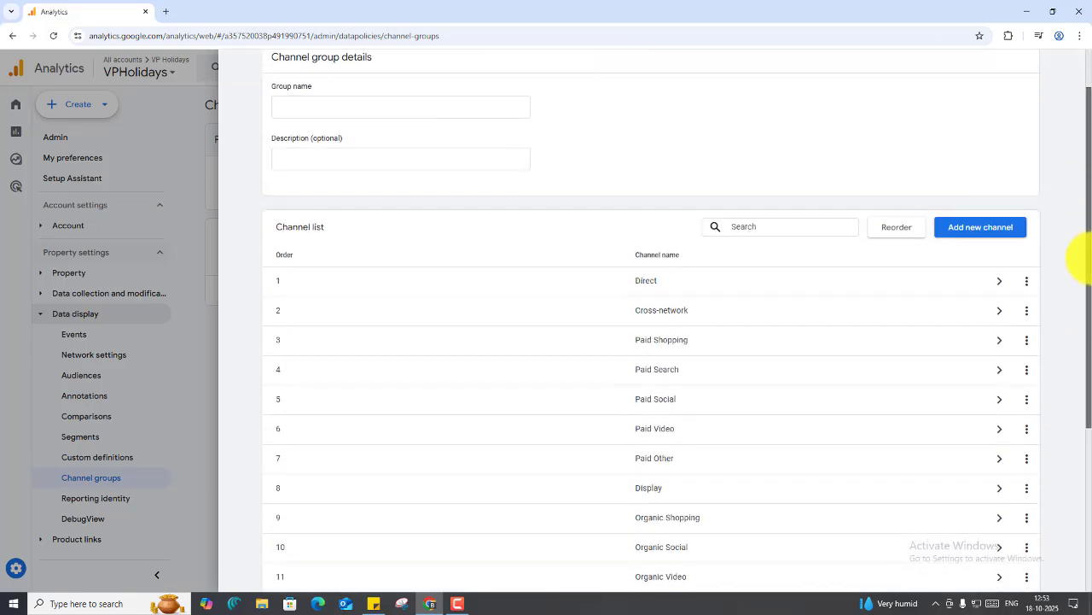
click(906, 221)
drag(1077, 219, 1077, 432)
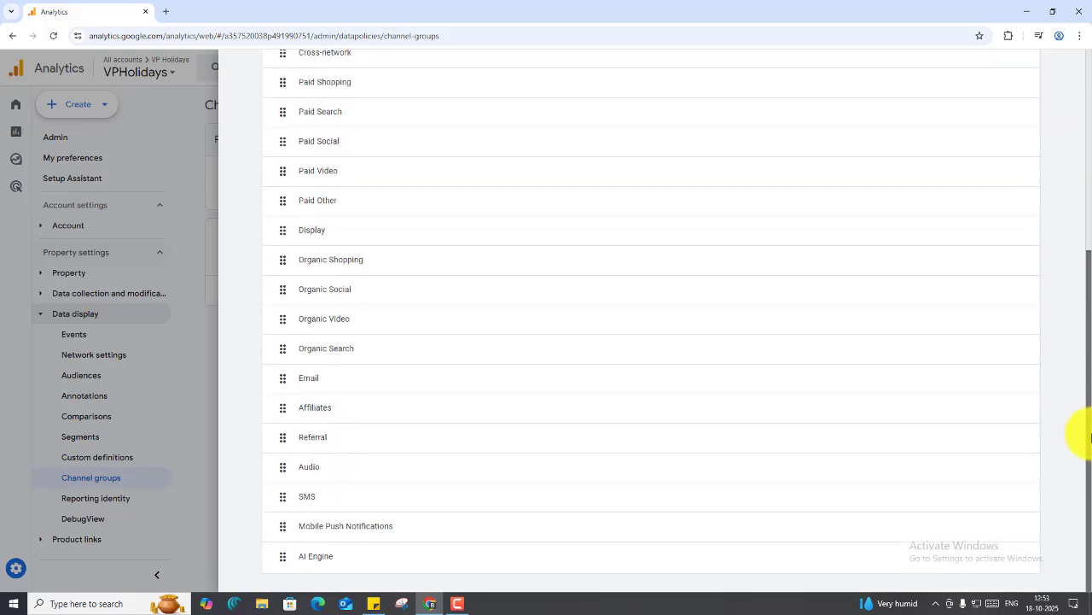
drag(313, 556, 344, 439)
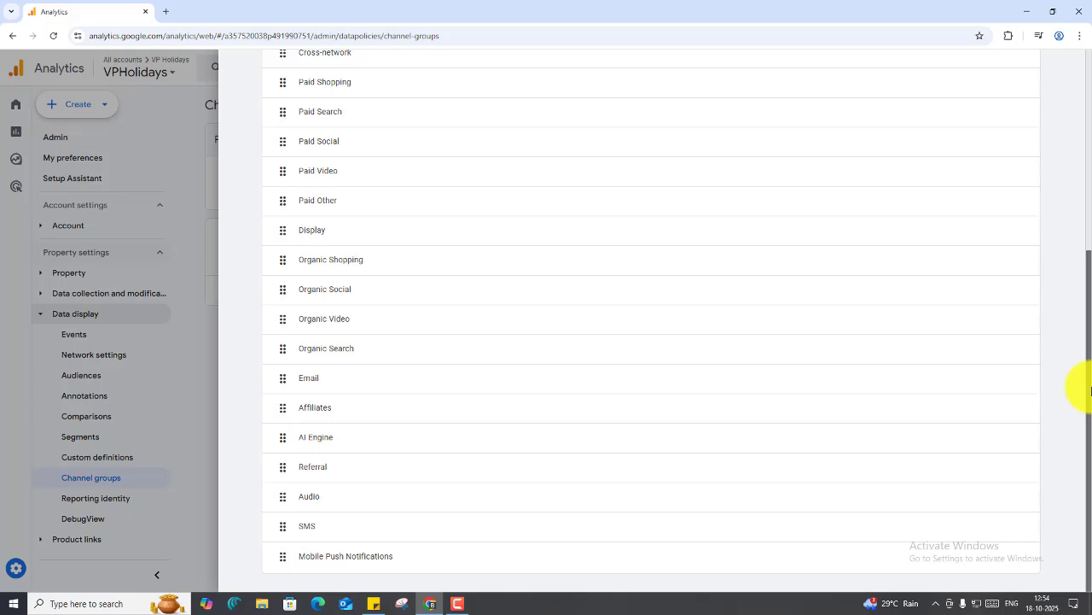
drag(1090, 389, 1075, 215)
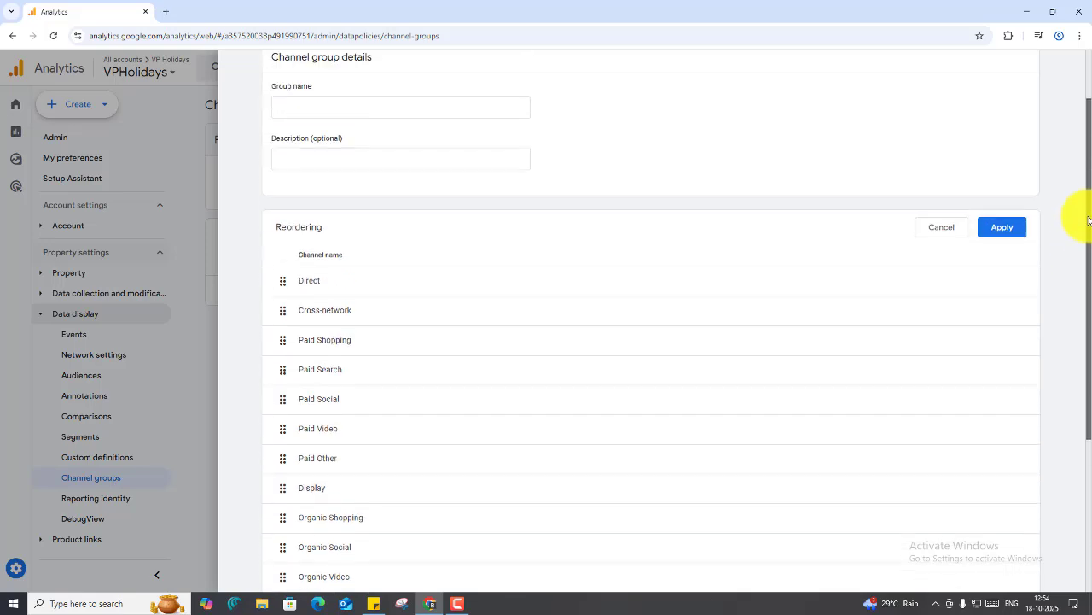
click(1002, 240)
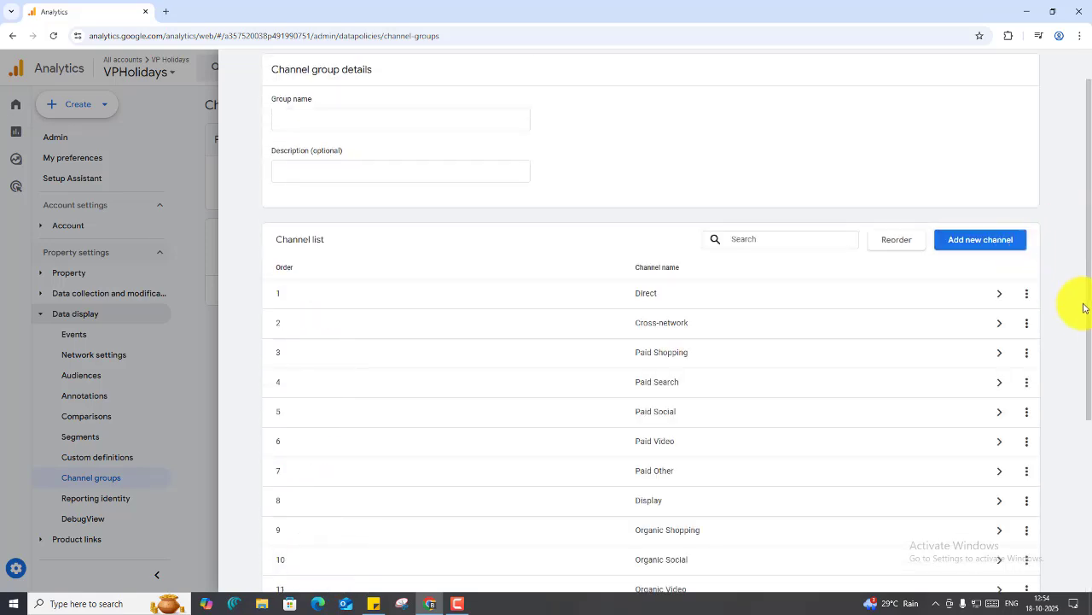
Name the new channel group AI Engine and save the group
drag(1087, 307, 1087, 473)
drag(1077, 288, 1073, 34)
click(1030, 75)
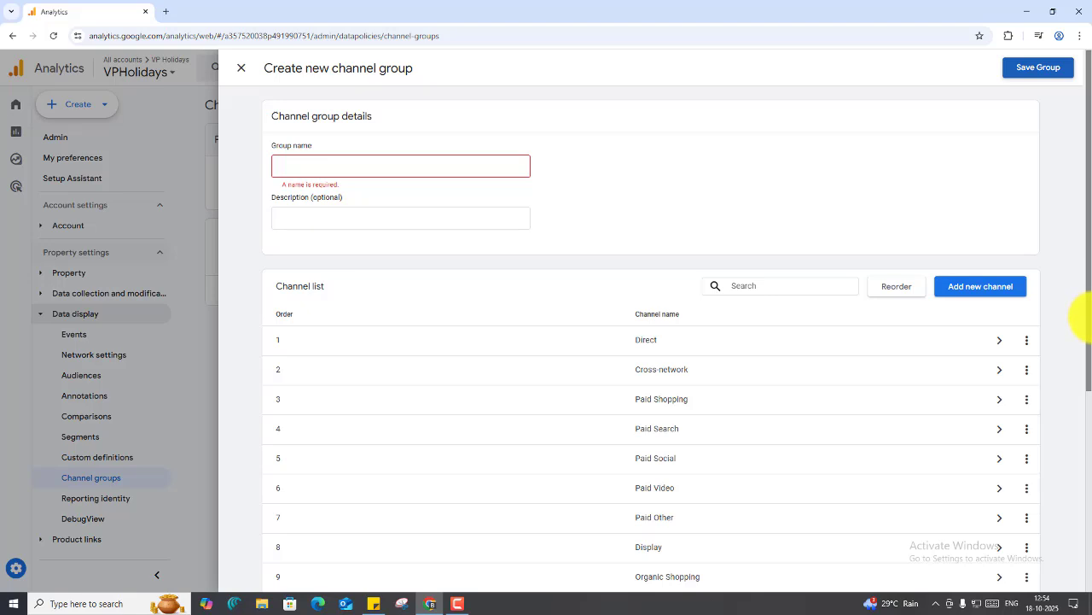
drag(1076, 304, 1075, 214)
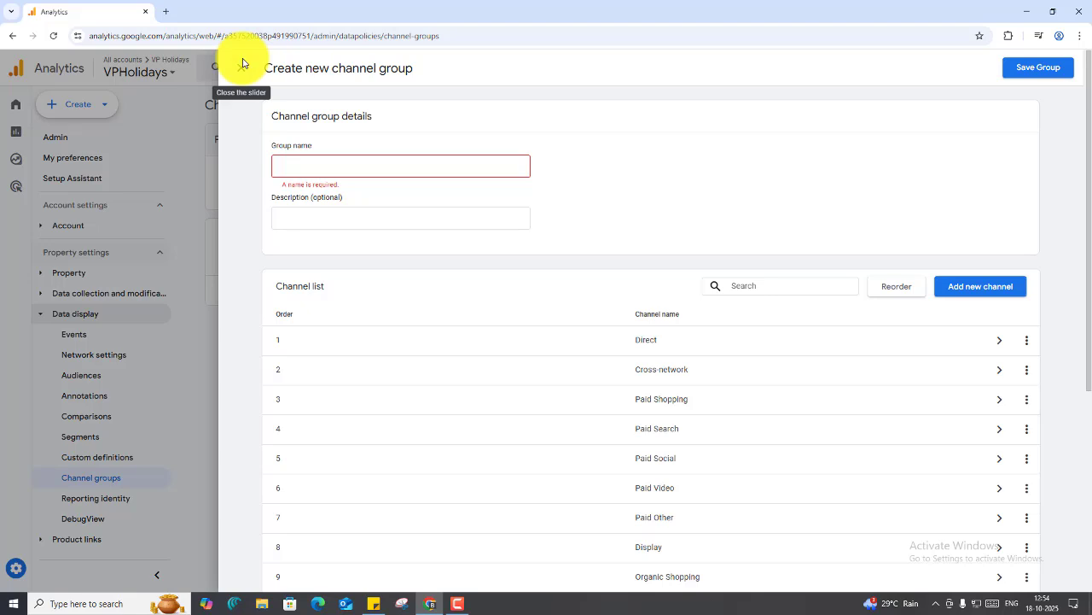
click(307, 172)
text(A)
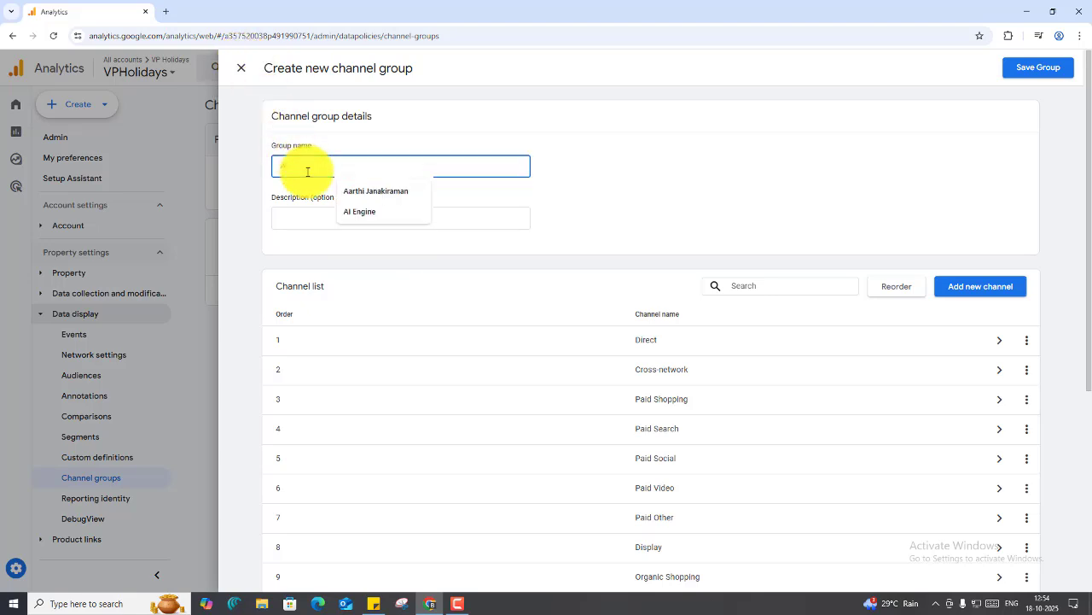
text(I)
key(Down)
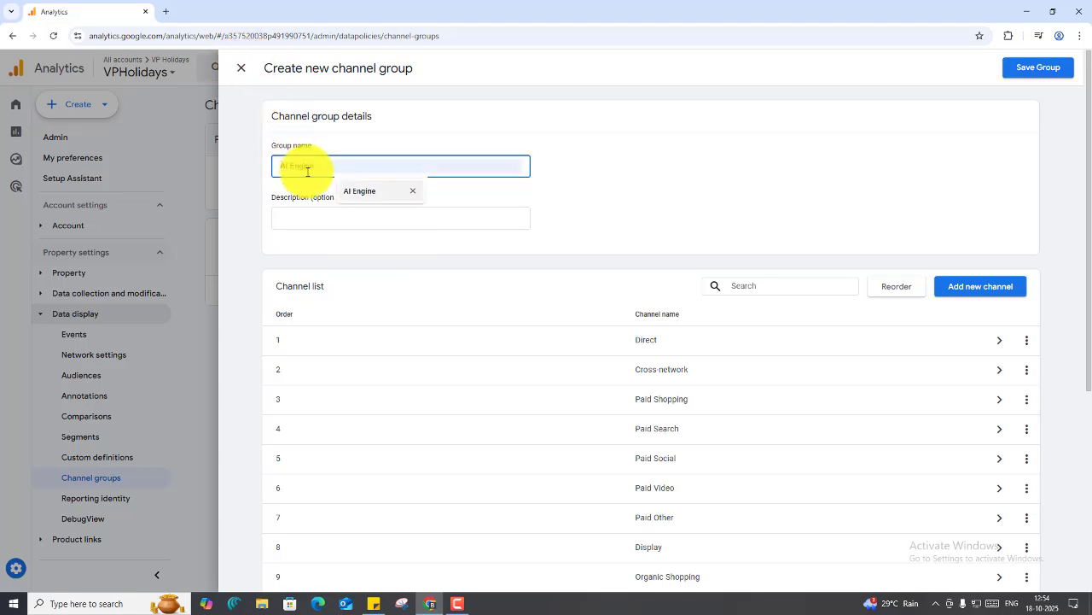
key(Return)
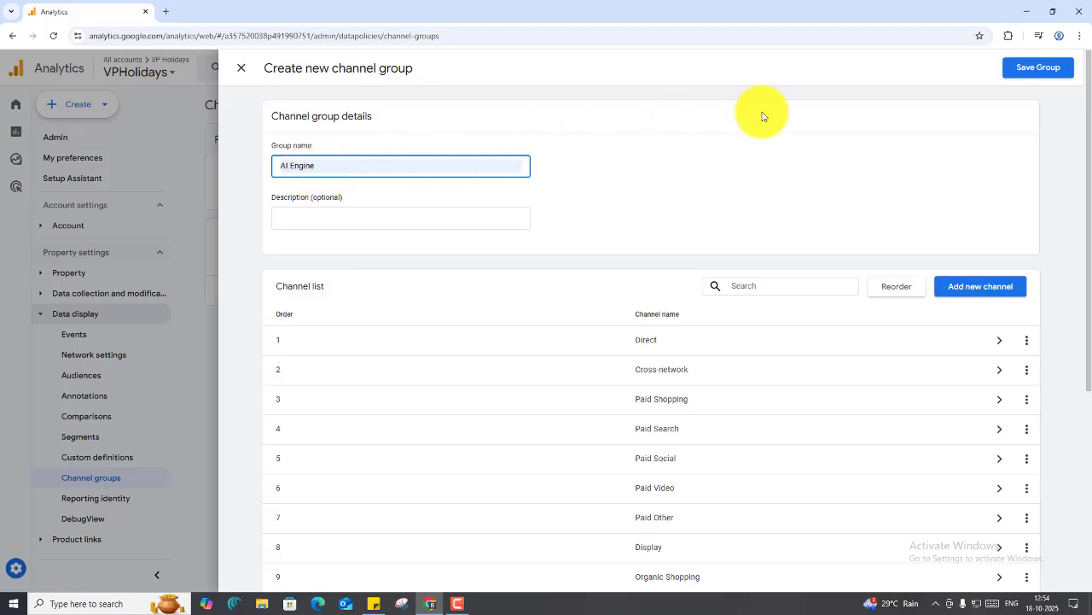
click(1036, 75)
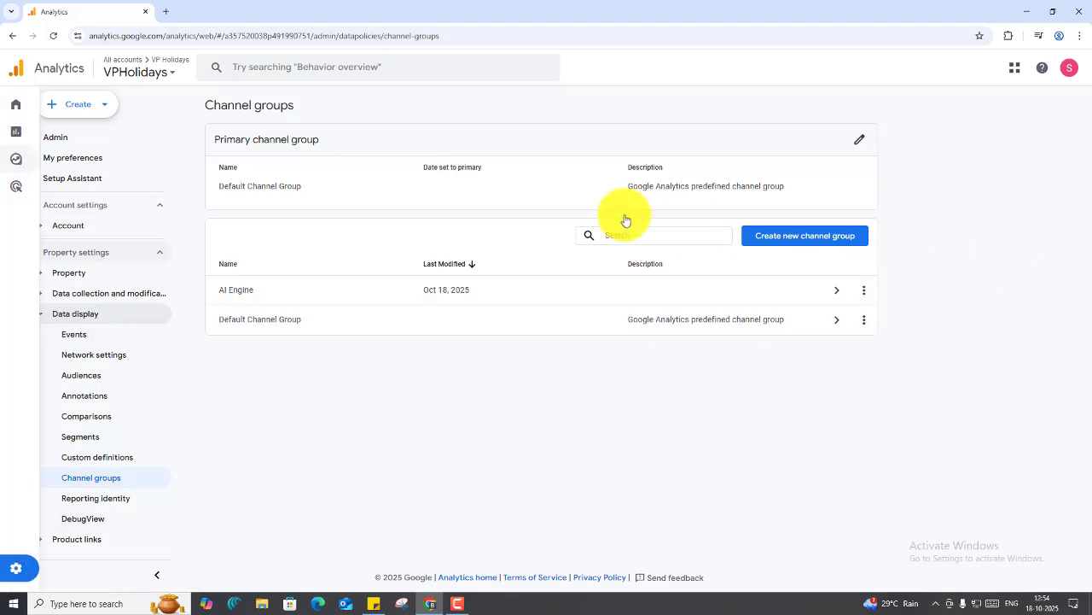
Open the AI Engine report under Generate leads in Reports and apply the Last 90 days date range
mouse_move(35, 133)
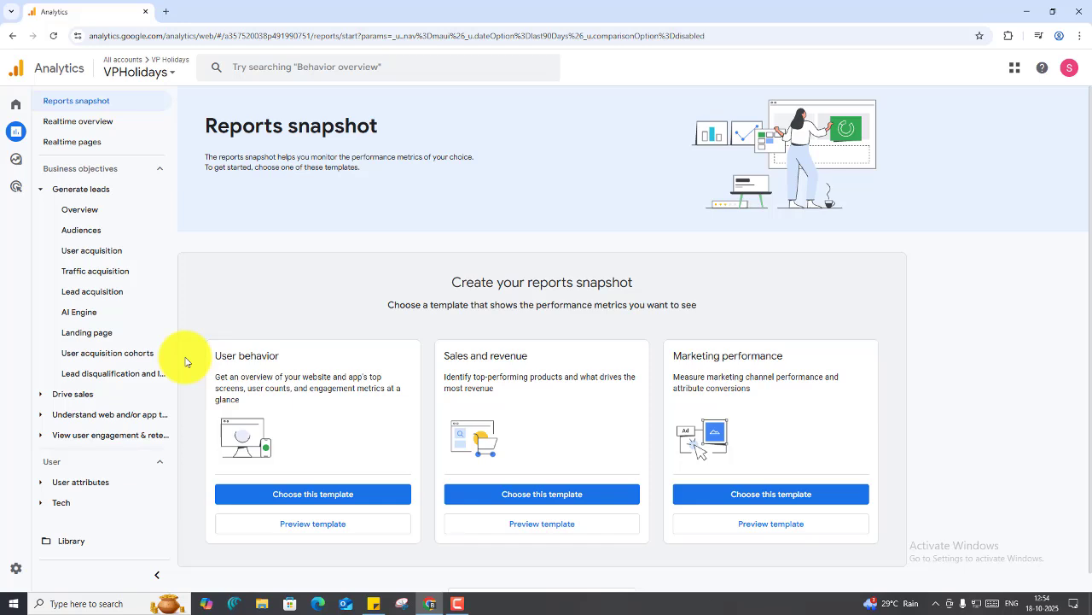
click(122, 315)
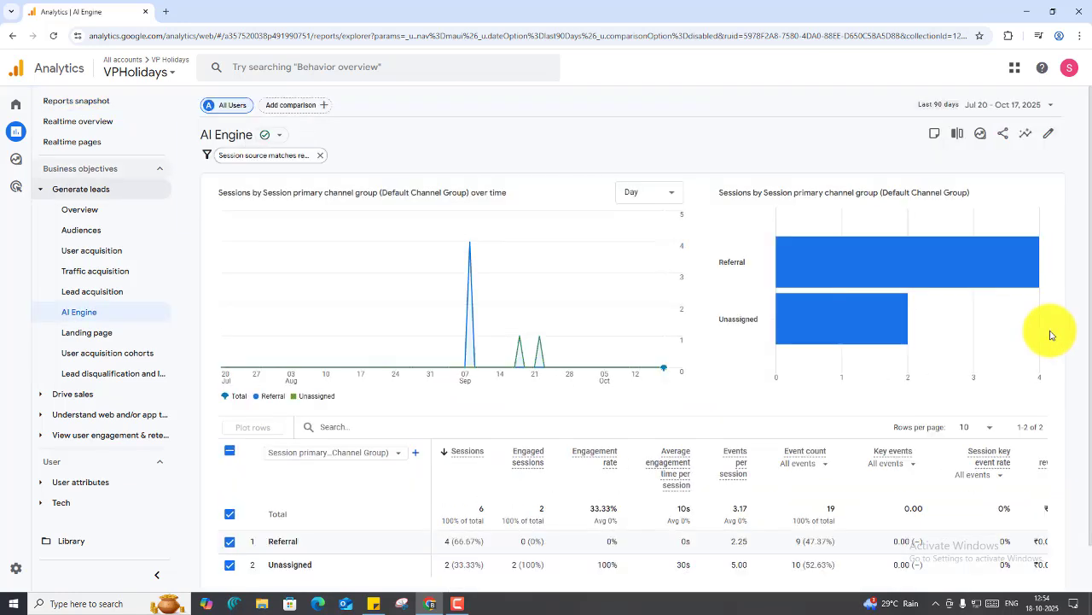
click(1034, 107)
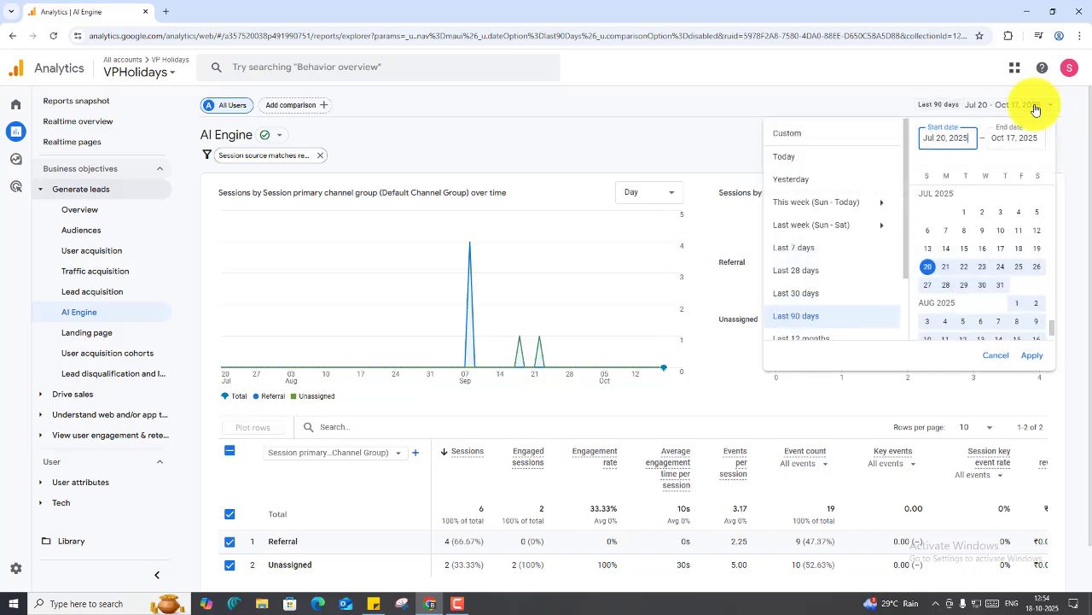
click(1032, 355)
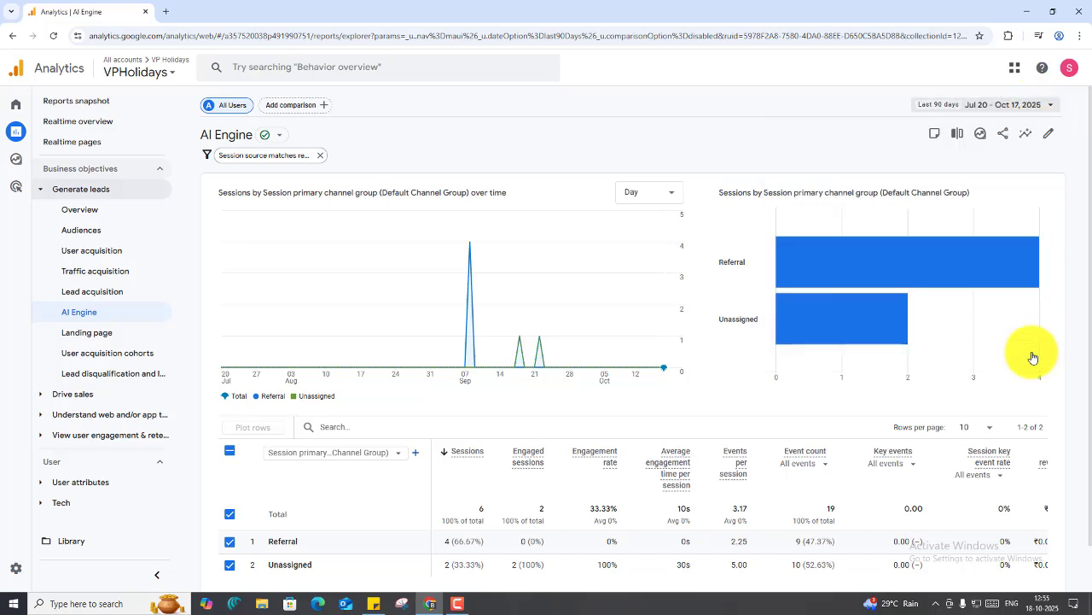
Set the report table's primary dimension to Session AI Engine and deselect the AI Engine row
click(383, 457)
click(348, 405)
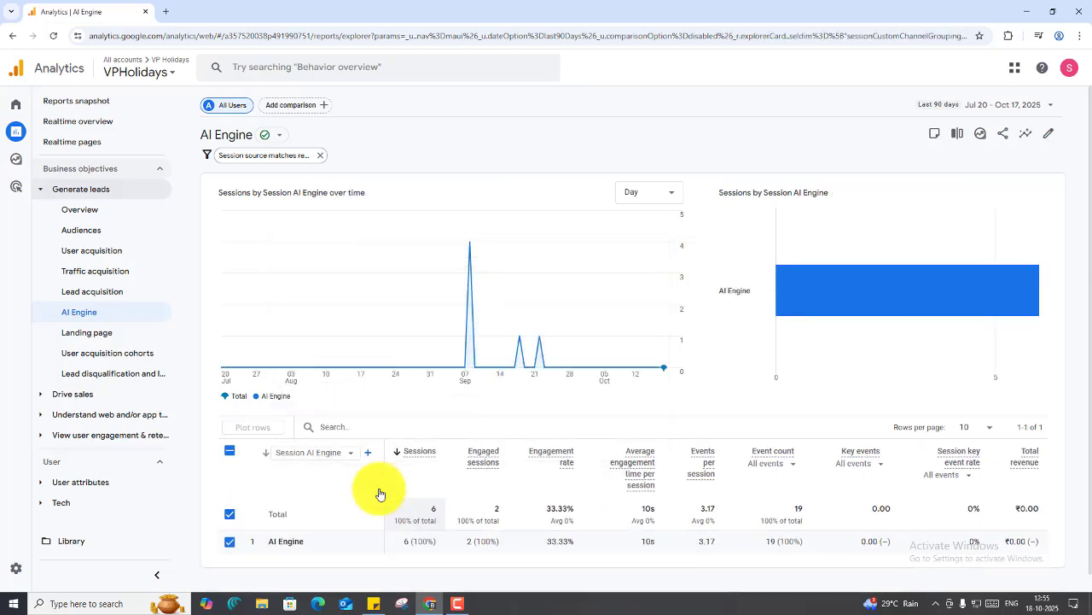
click(230, 532)
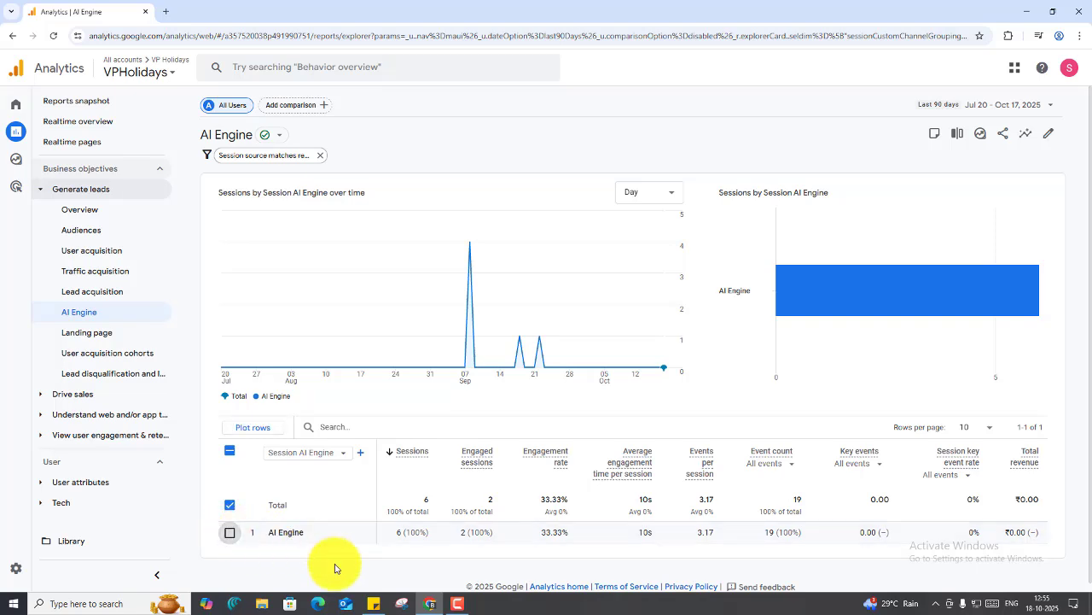
Keep Session AI Engine as the table's primary dimension and deselect the Total row
click(345, 453)
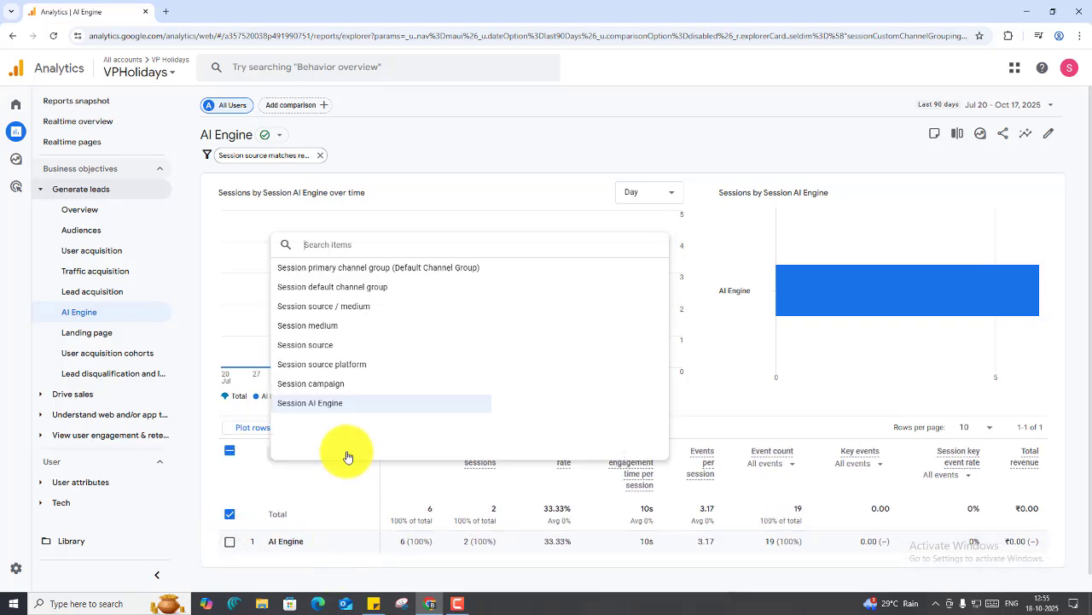
click(347, 410)
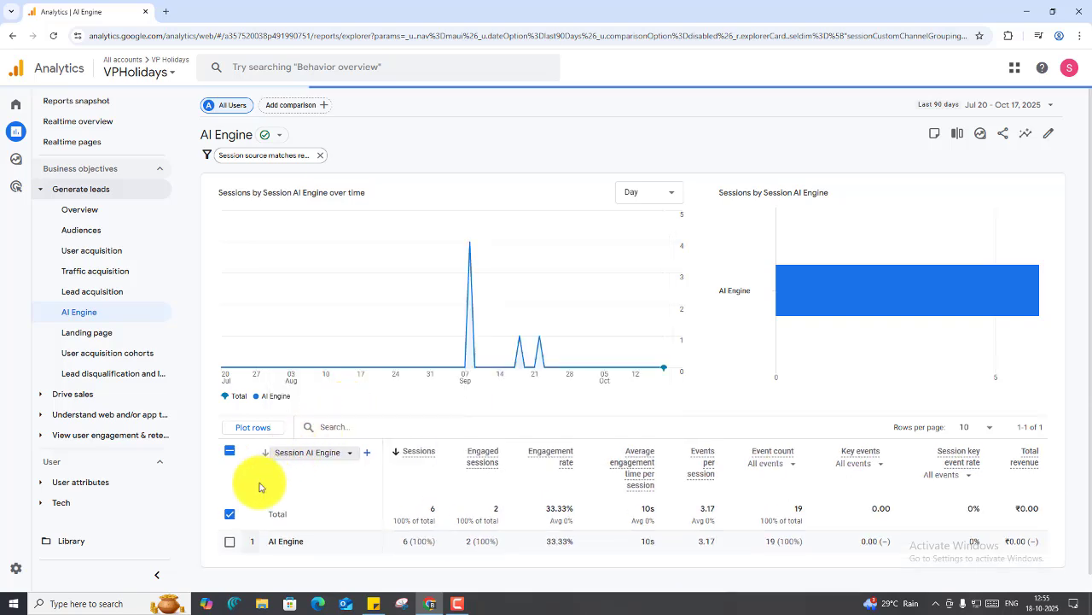
click(229, 512)
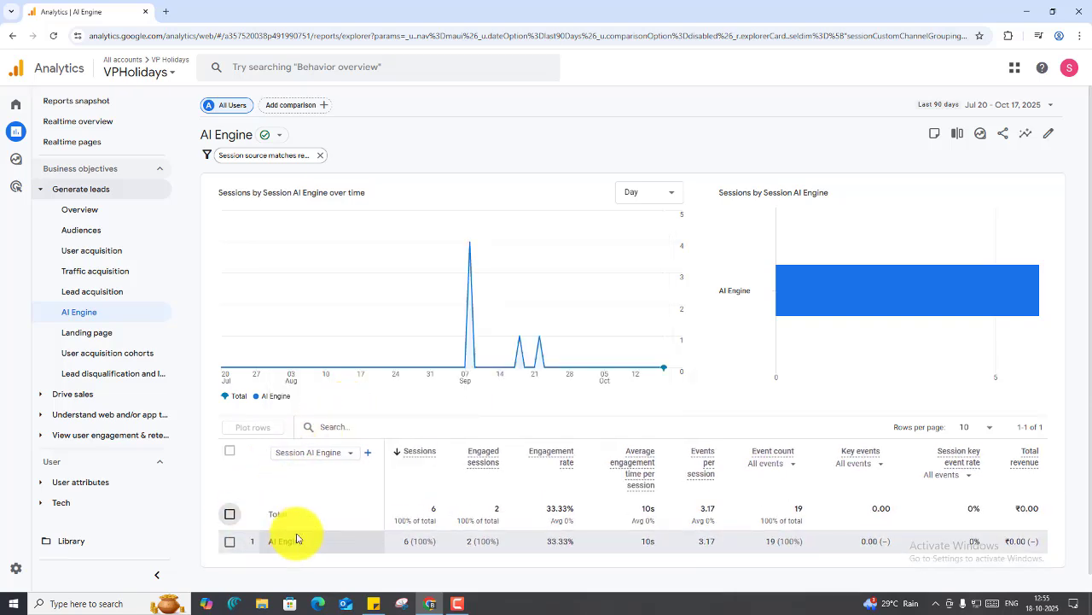
drag(372, 536, 1053, 537)
click(291, 538)
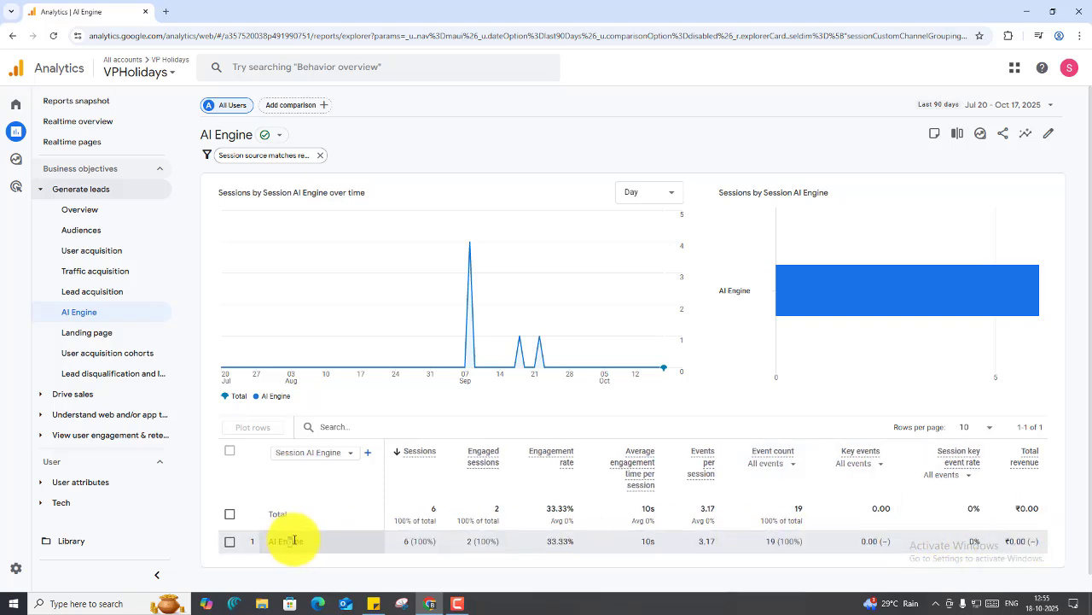
Add Session source as the secondary dimension to break the AI Engine row down by source
click(369, 456)
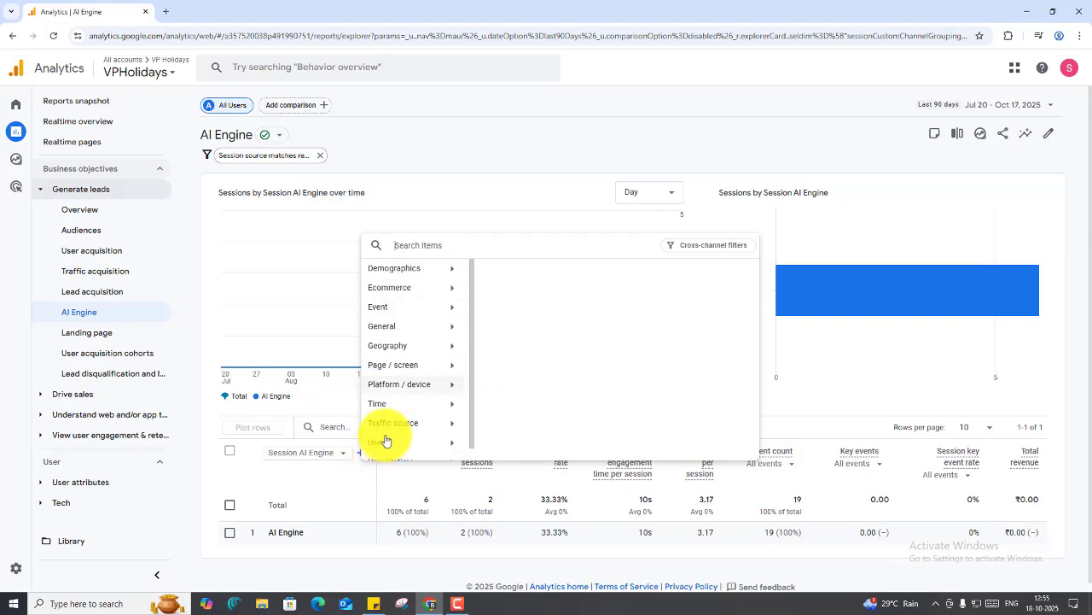
scroll(432, 382, down, 1)
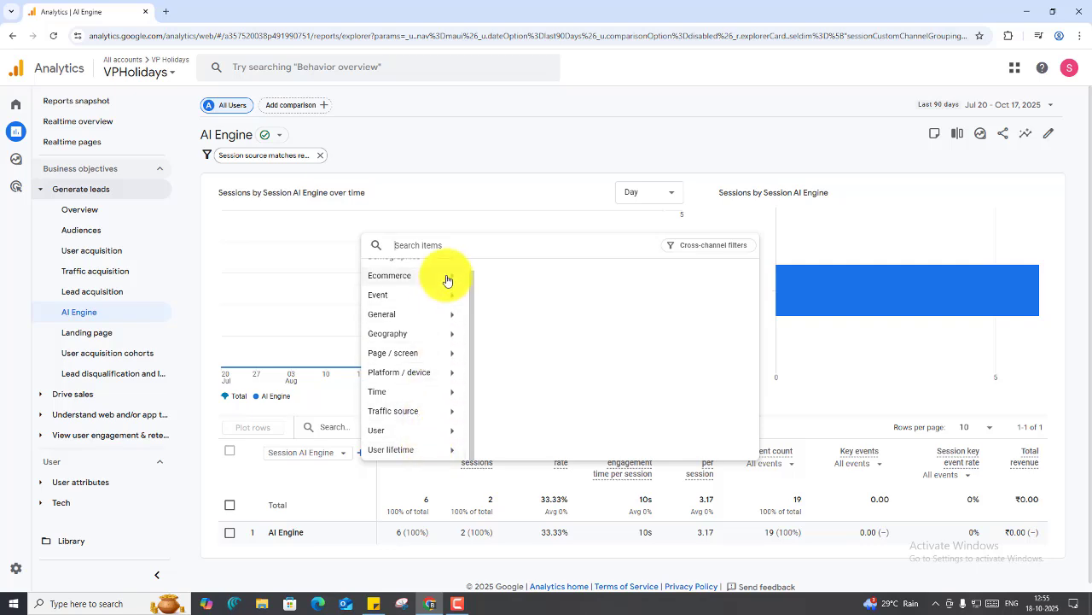
text(sour)
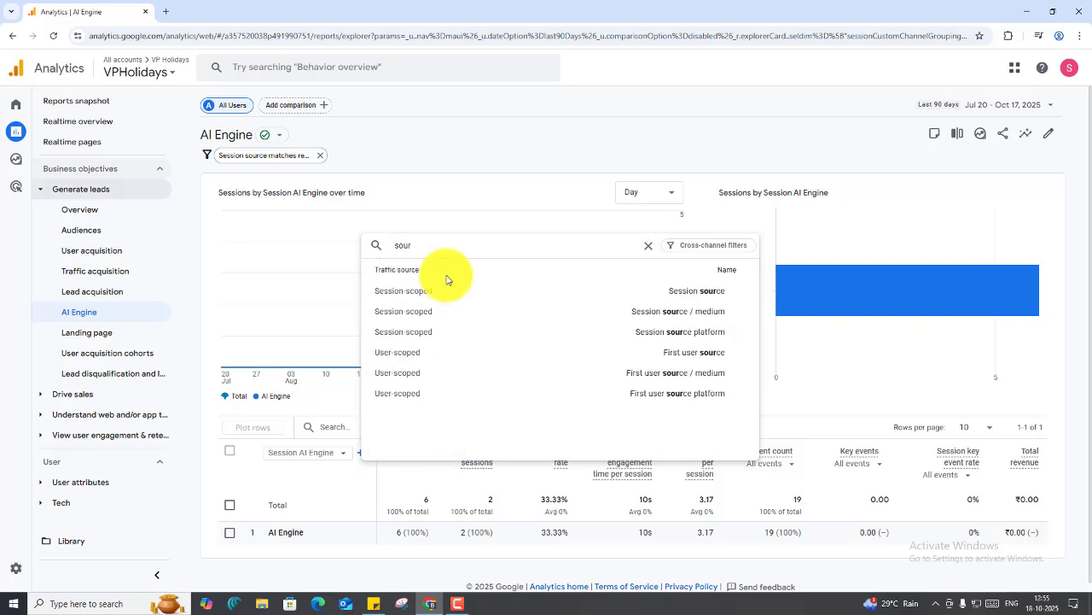
click(595, 295)
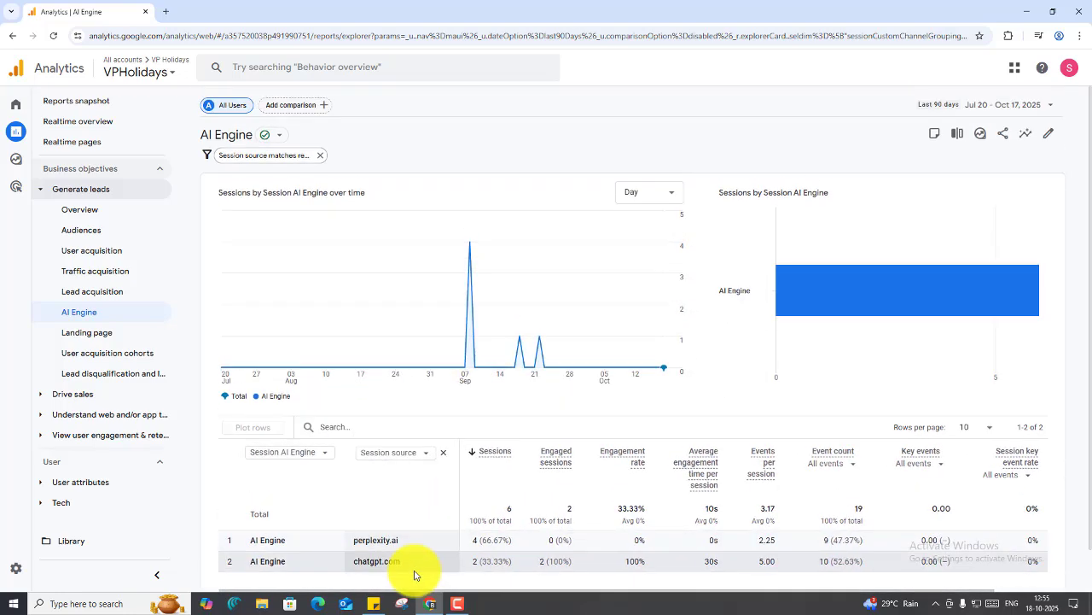
scroll(415, 575, down, 1)
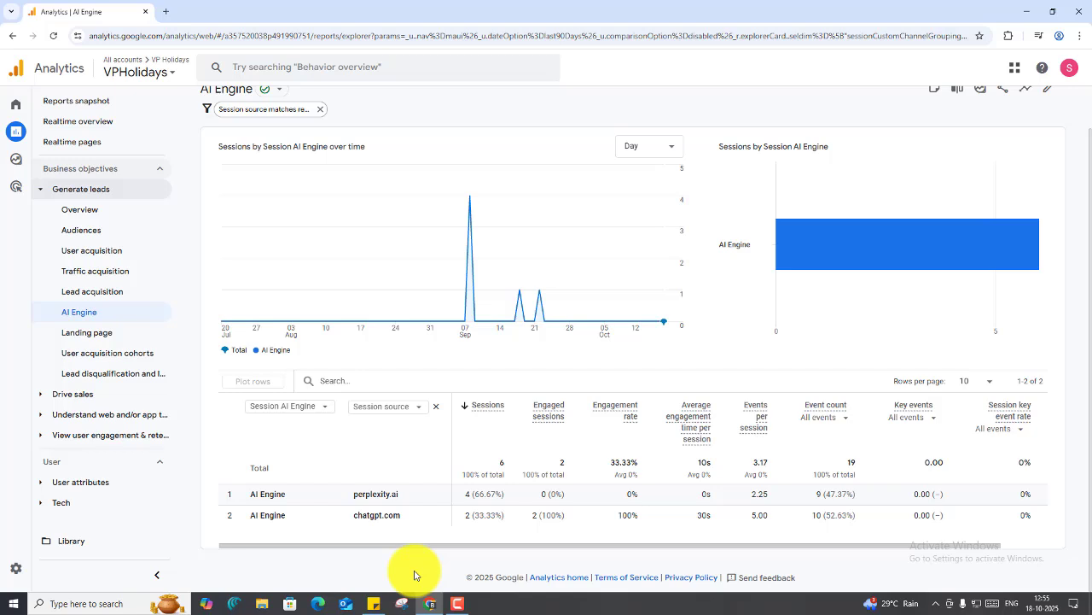
Set the primary dimension to Session primary channel group (Default Channel Group) and add Session source / medium as the secondary dimension
click(313, 405)
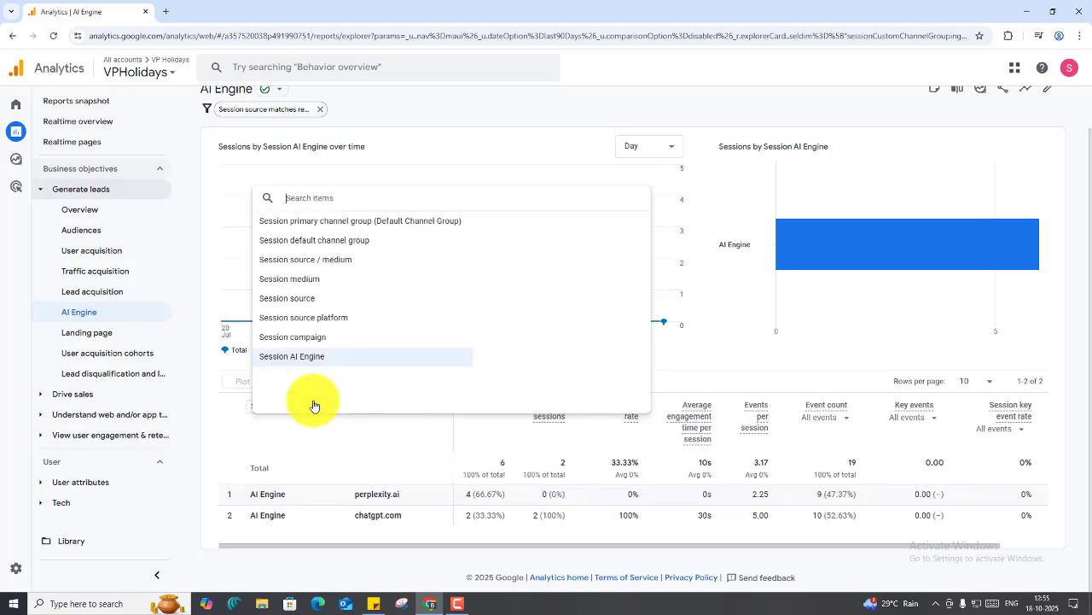
click(357, 224)
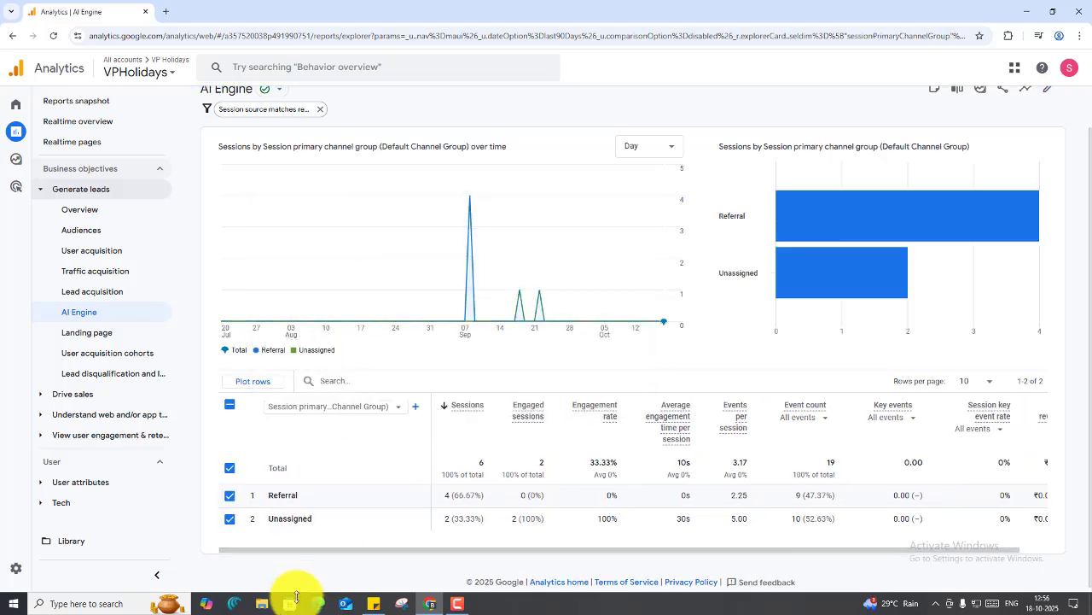
click(422, 408)
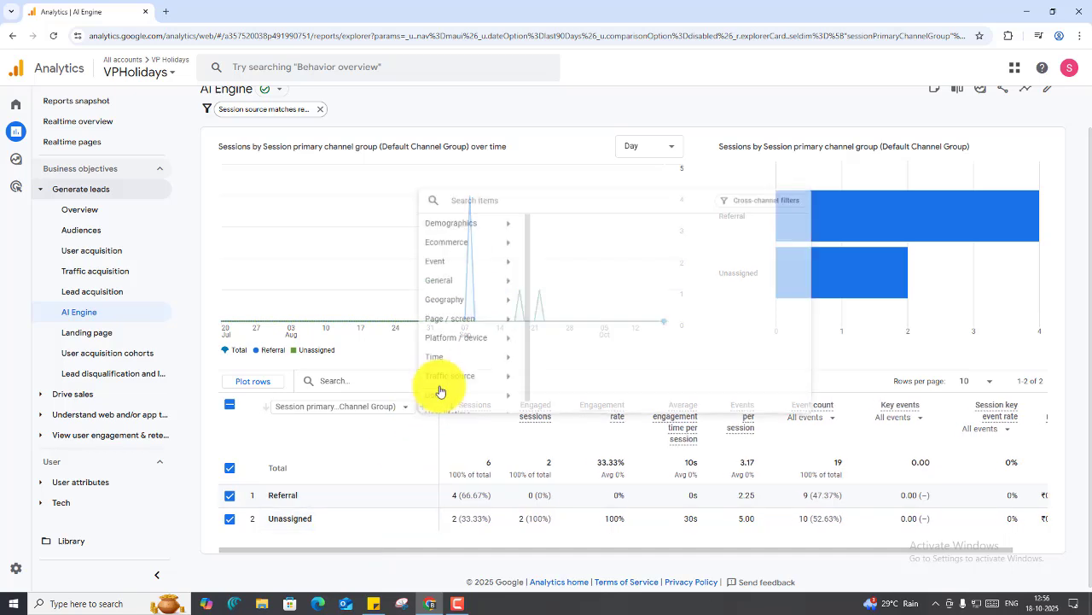
text(sessio)
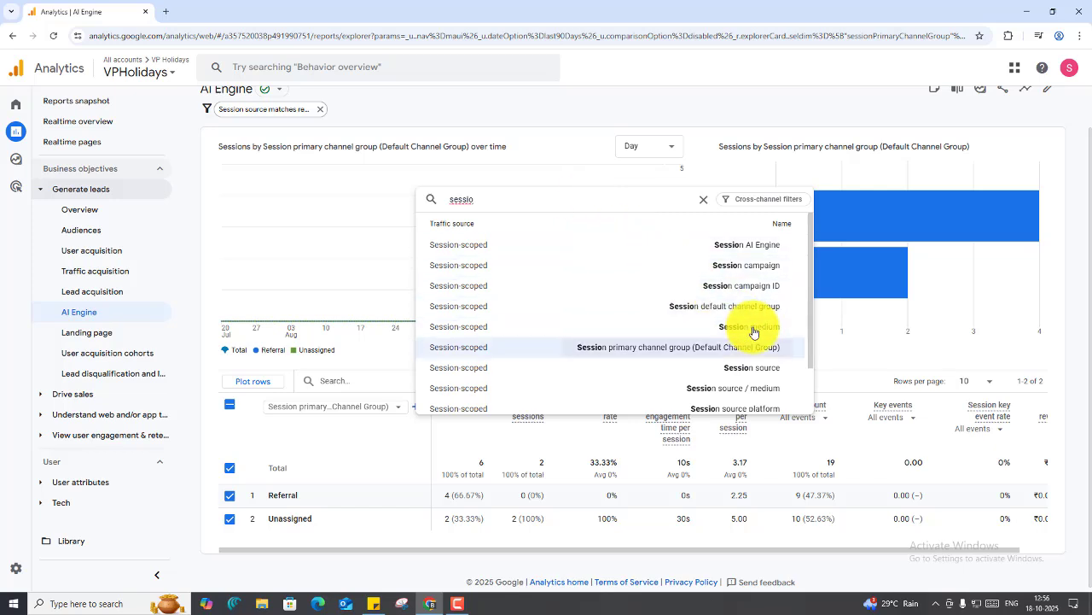
click(697, 389)
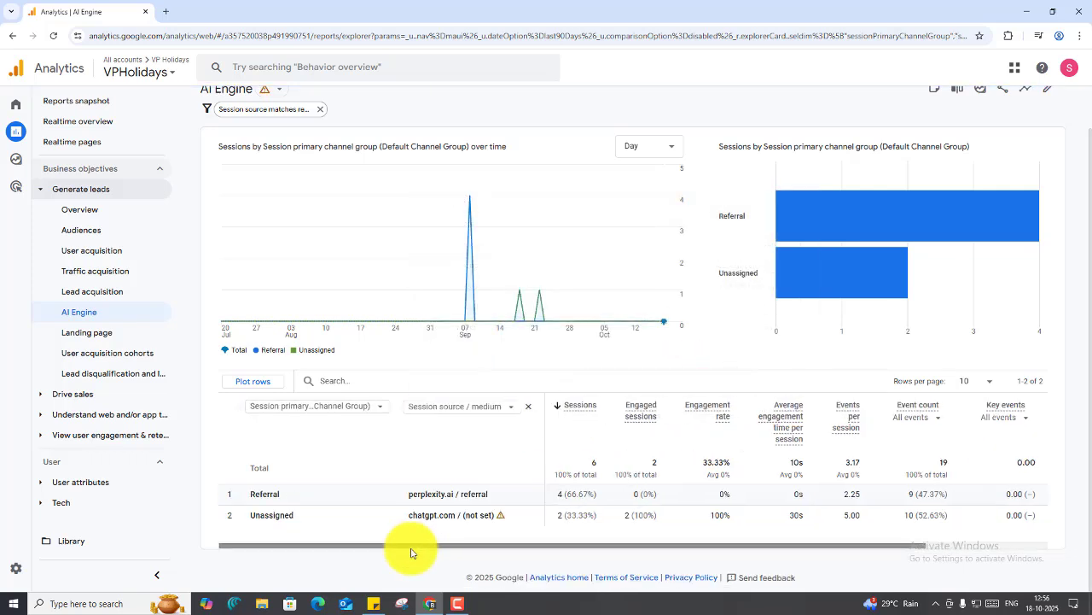
drag(461, 495, 500, 500)
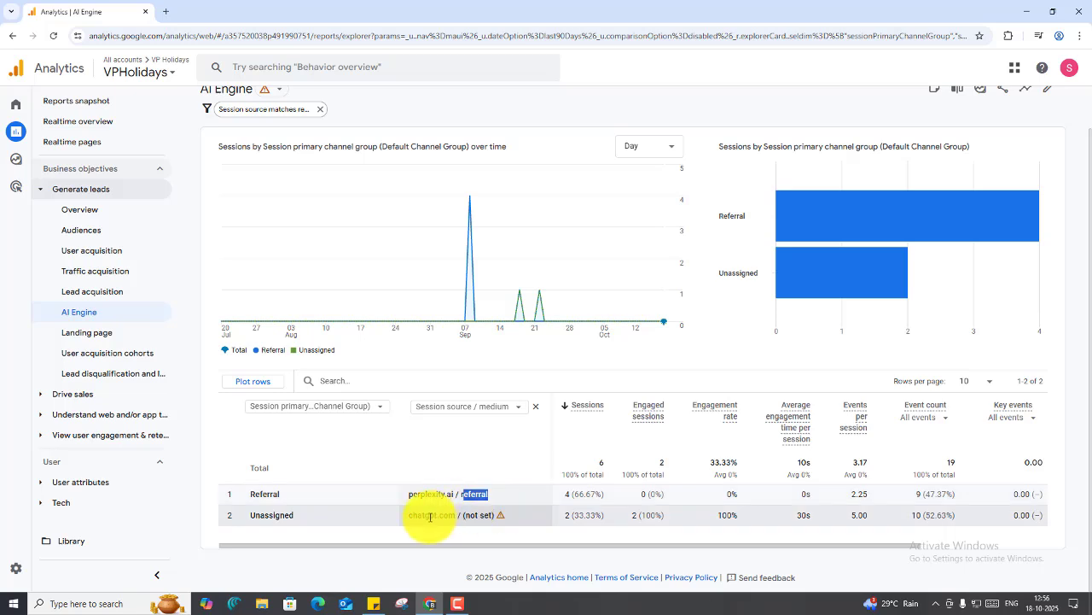
drag(429, 515, 495, 527)
click(385, 539)
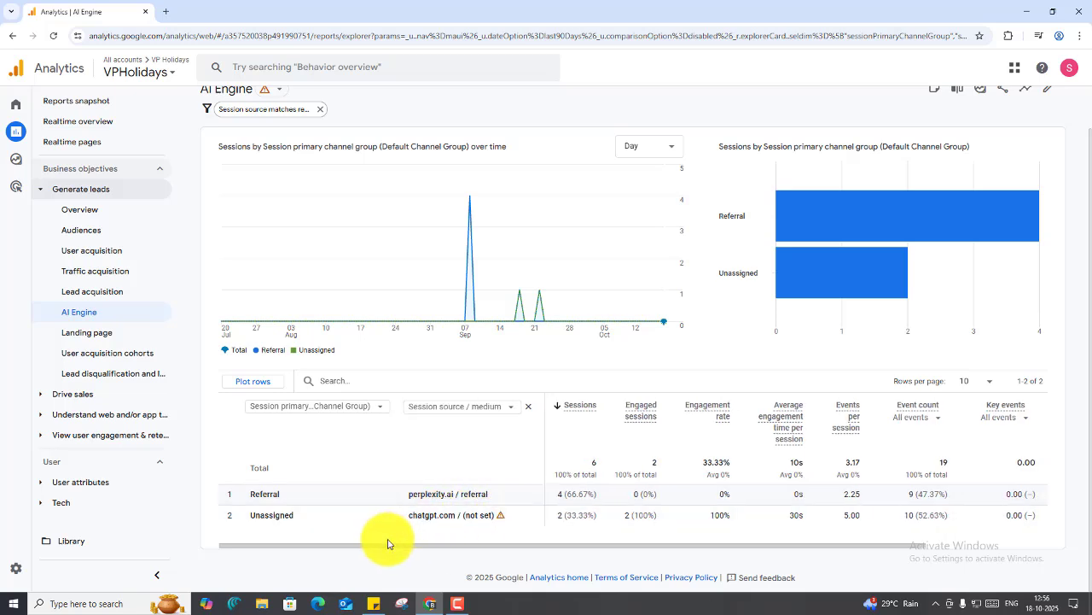
Change the table's secondary dimension from Session source / medium to Session AI Engine
click(499, 407)
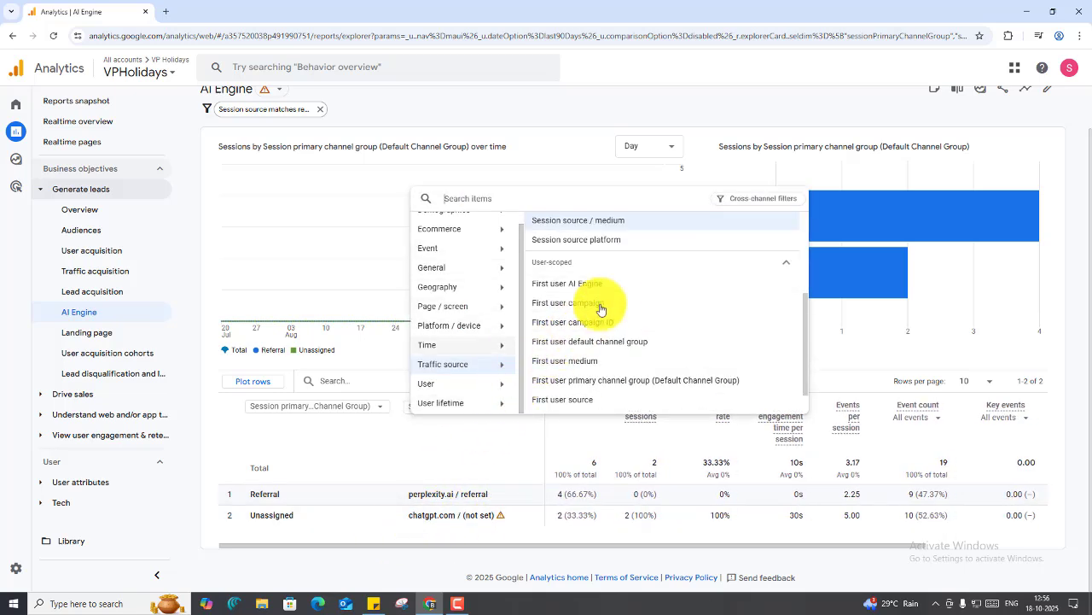
scroll(624, 289, up, 1)
scroll(623, 289, down, 2)
scroll(623, 288, up, 3)
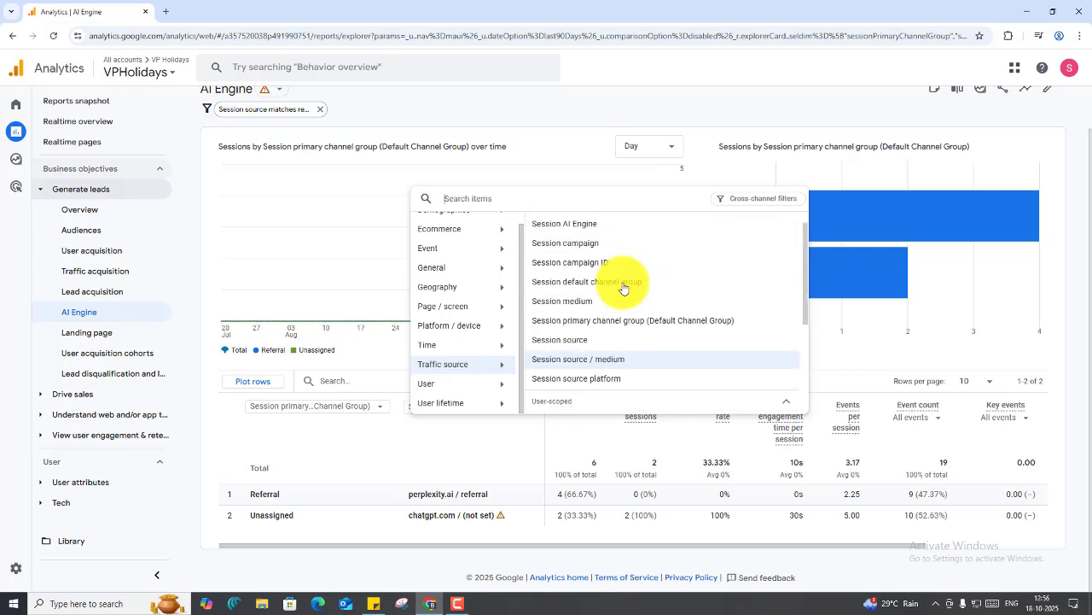
scroll(623, 288, down, 1)
scroll(624, 288, up, 1)
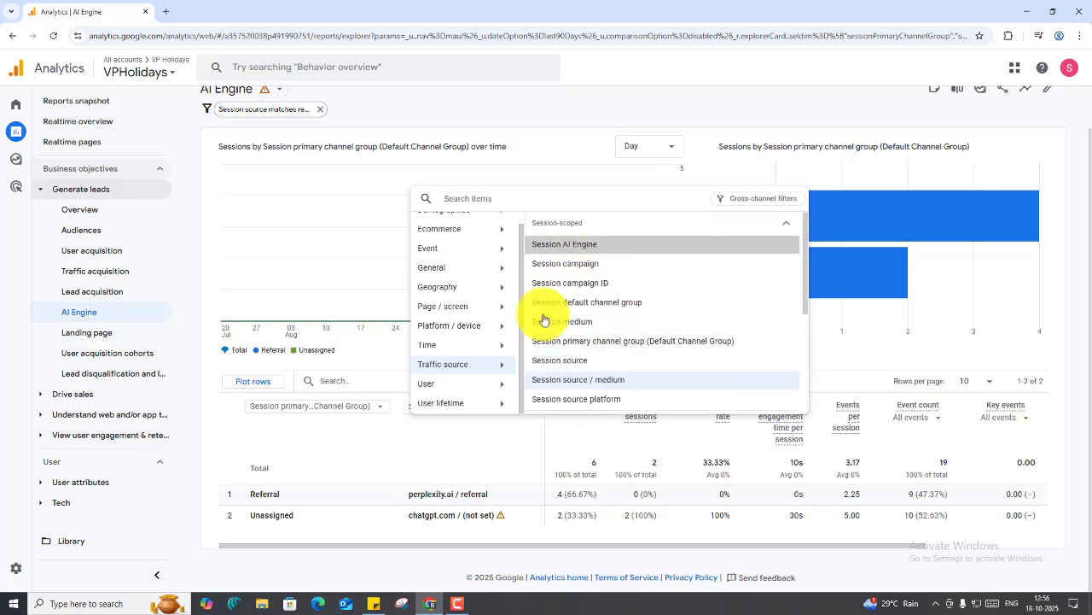
click(393, 549)
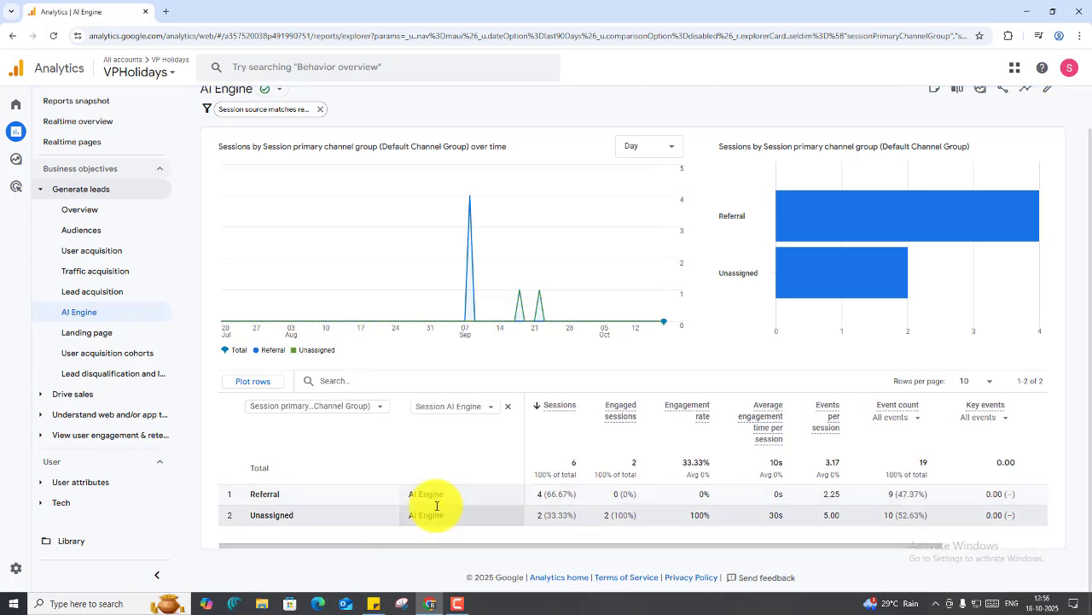
Set the table's primary dimension back to Session AI Engine and add Session source as the secondary dimension
click(363, 408)
click(329, 353)
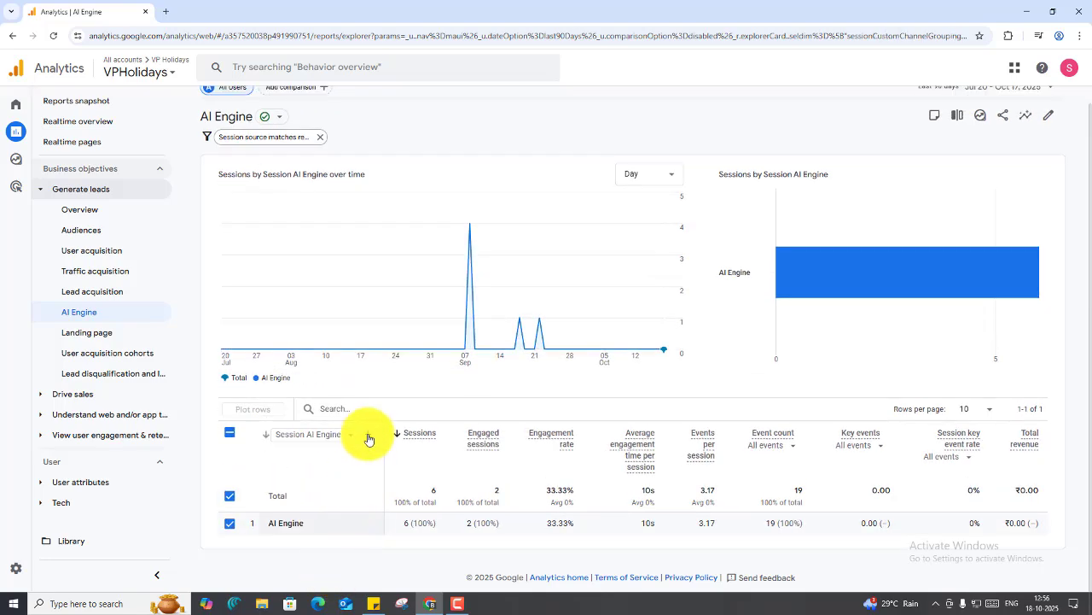
click(367, 437)
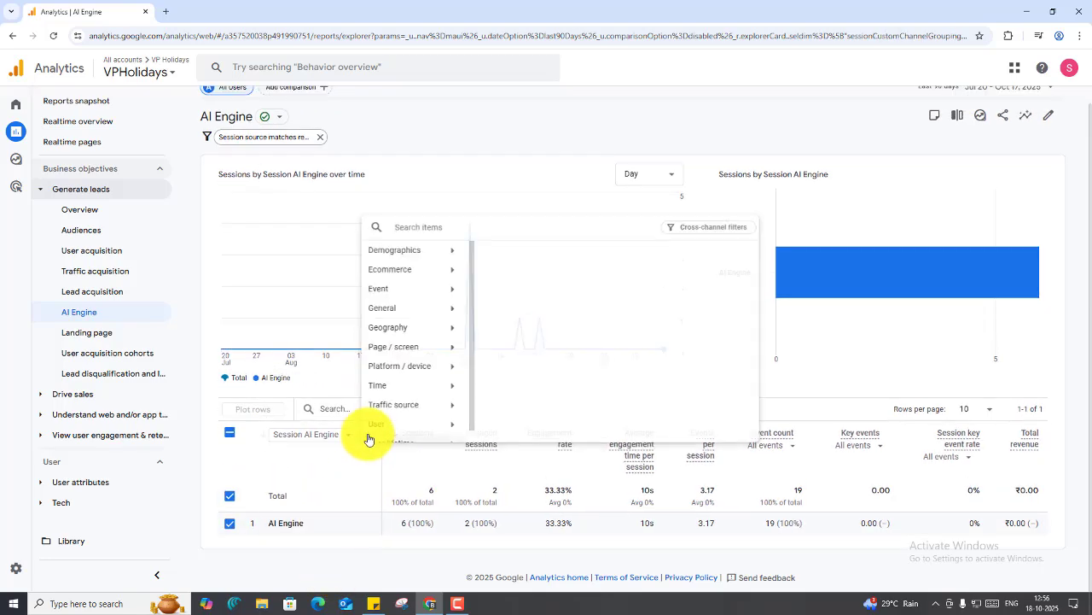
click(464, 226)
text(source)
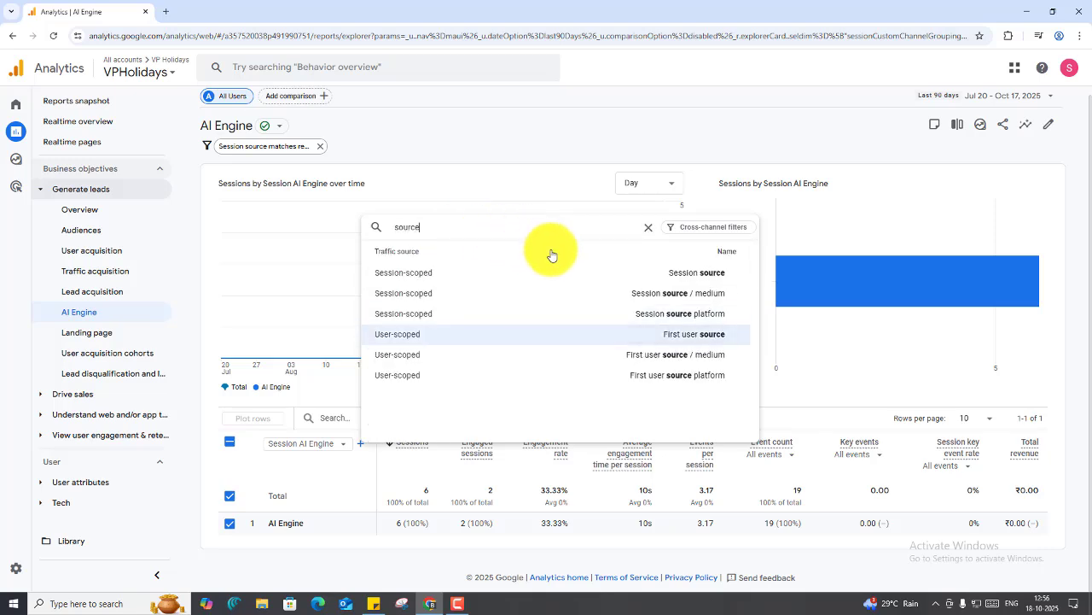
click(638, 277)
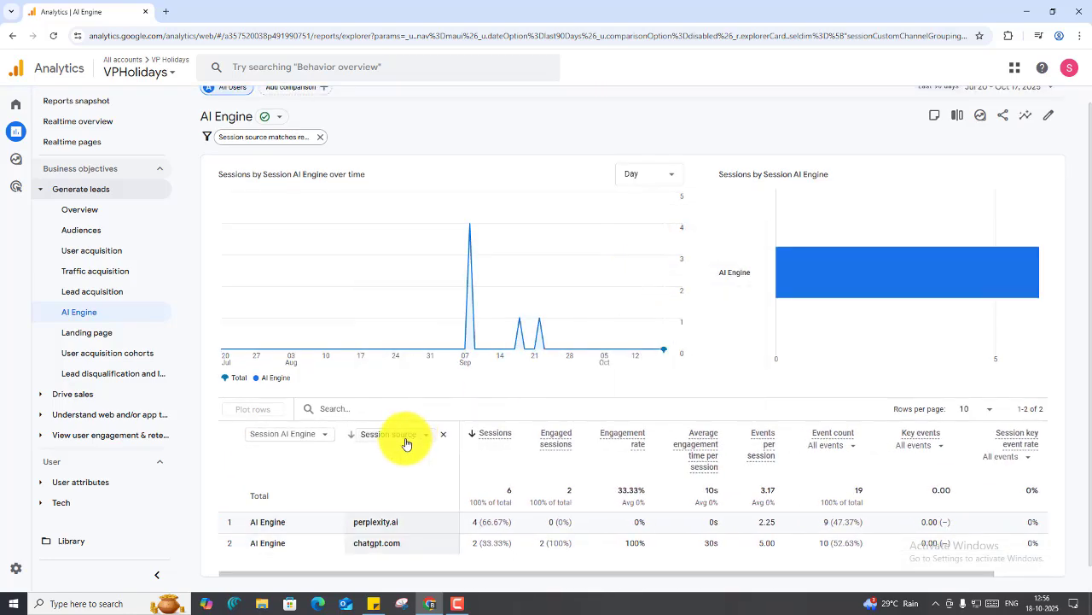
Change the table's secondary dimension to First user source
click(406, 443)
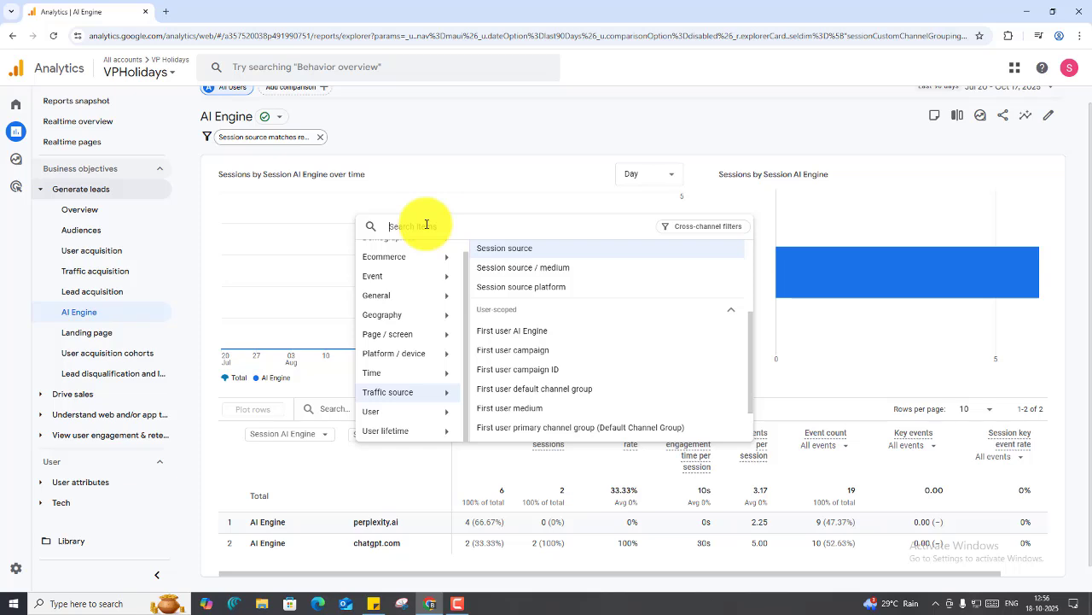
text(source)
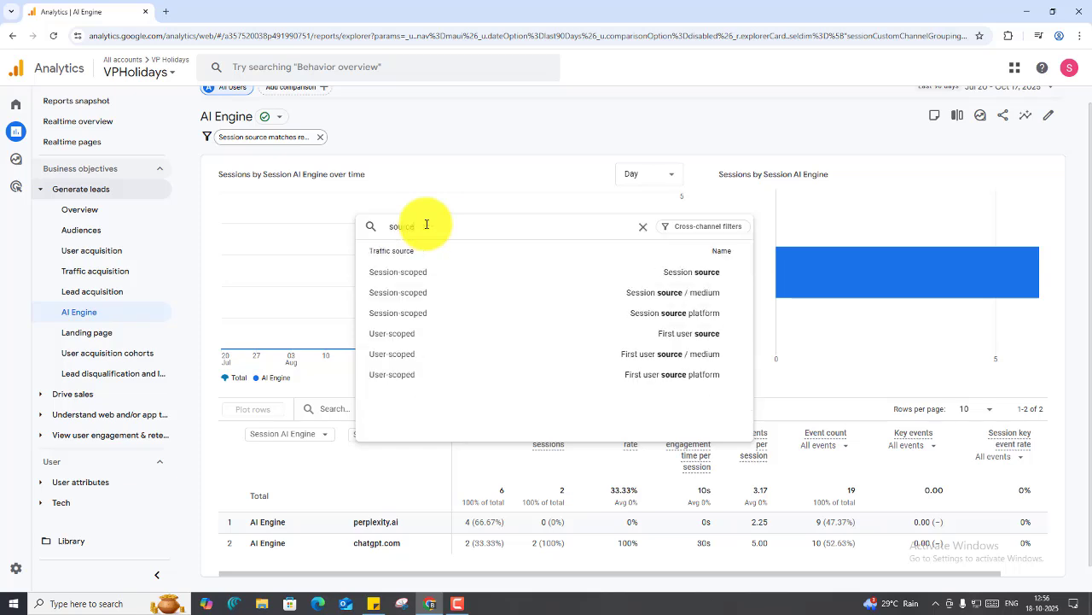
click(654, 338)
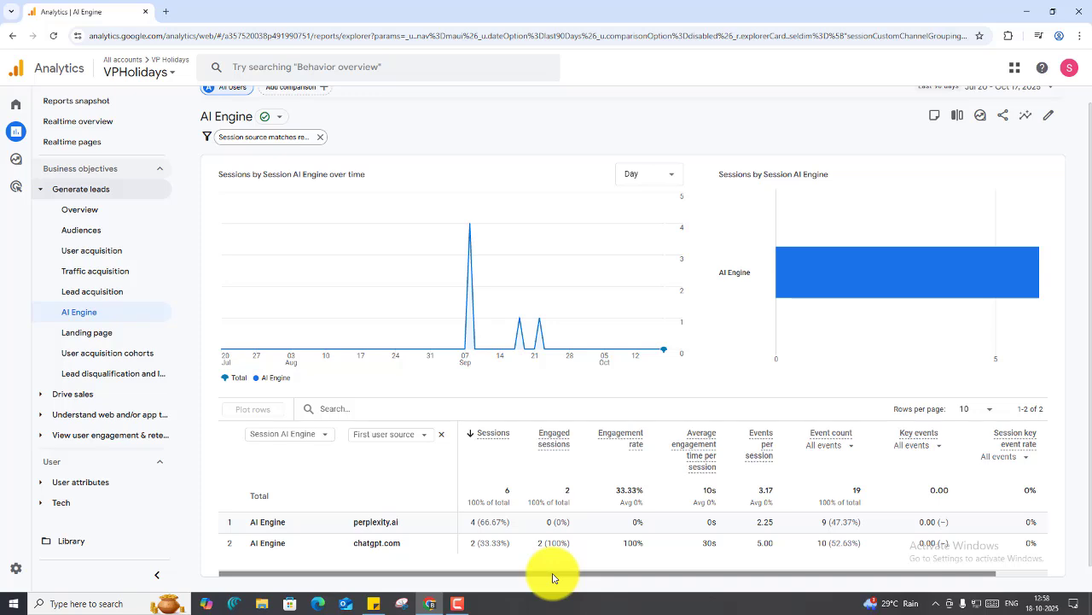
Switch to Sticky Notes to review the AI source regex, and return to the AI Engine report
click(374, 604)
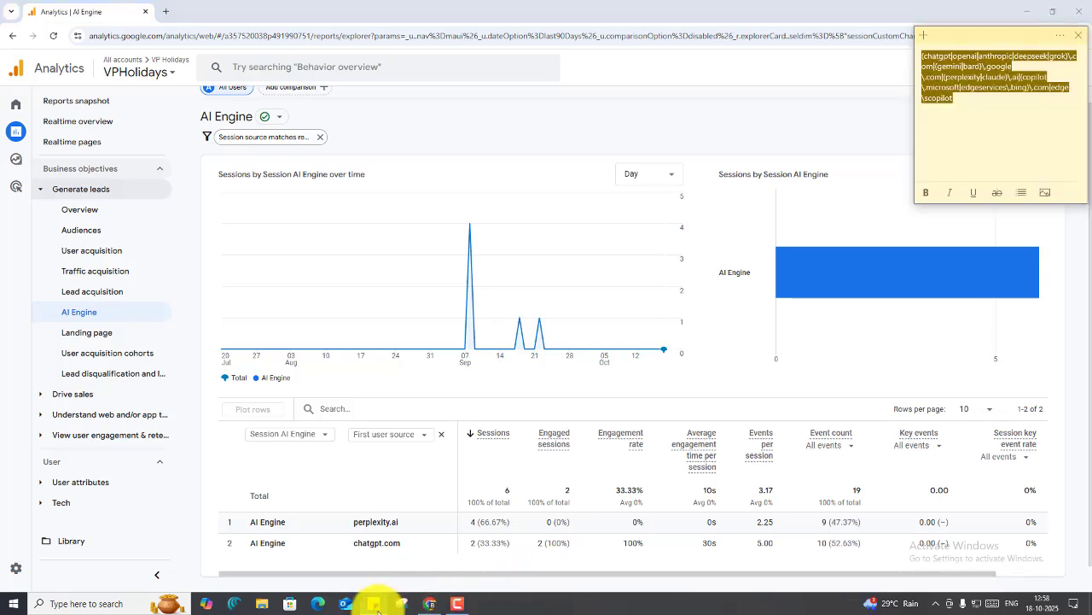
click(374, 603)
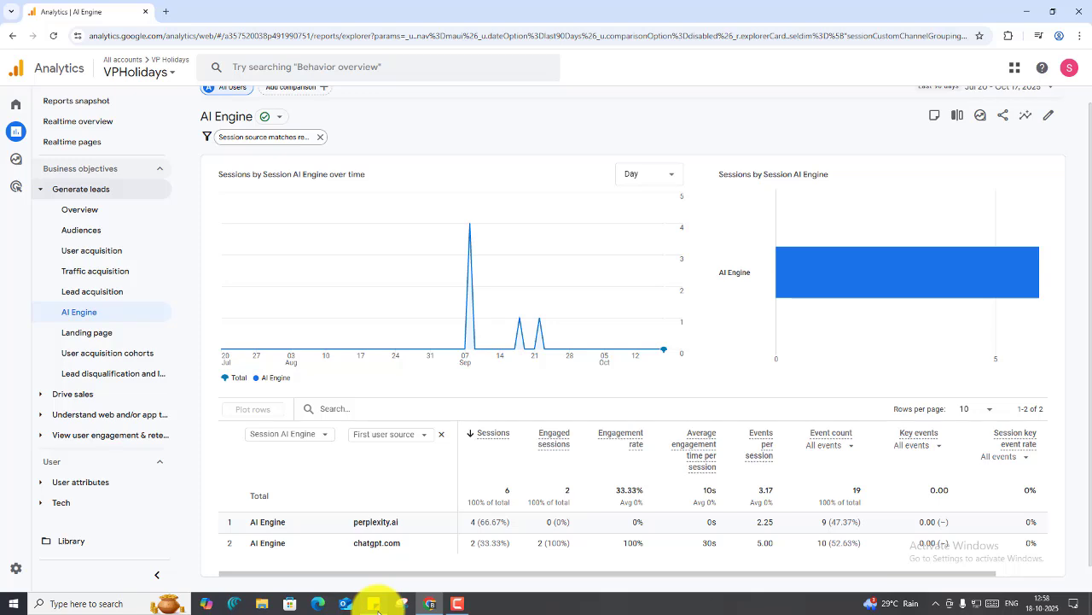
click(461, 607)
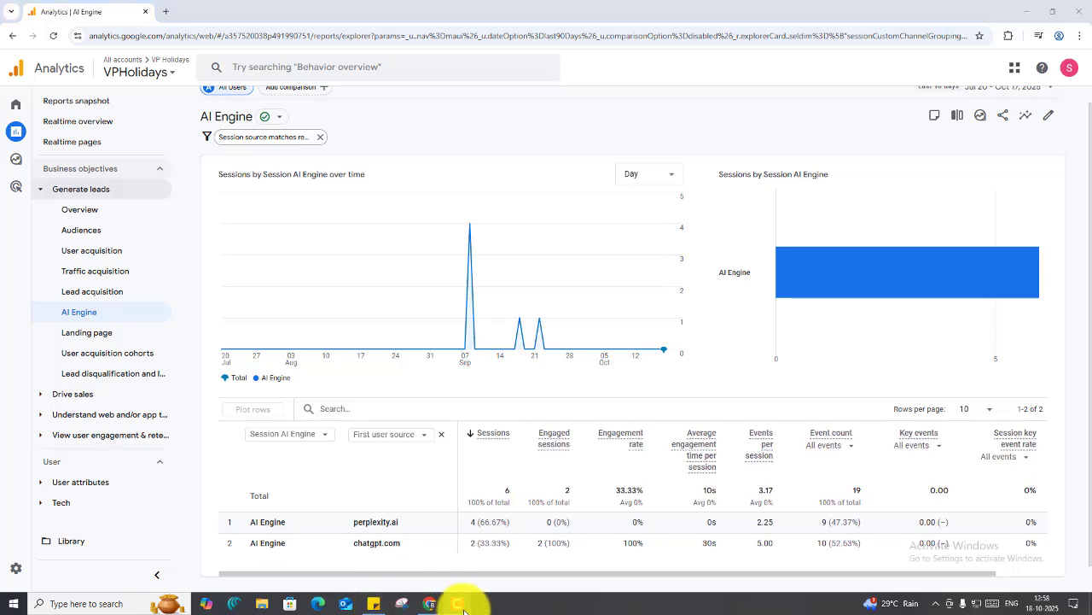